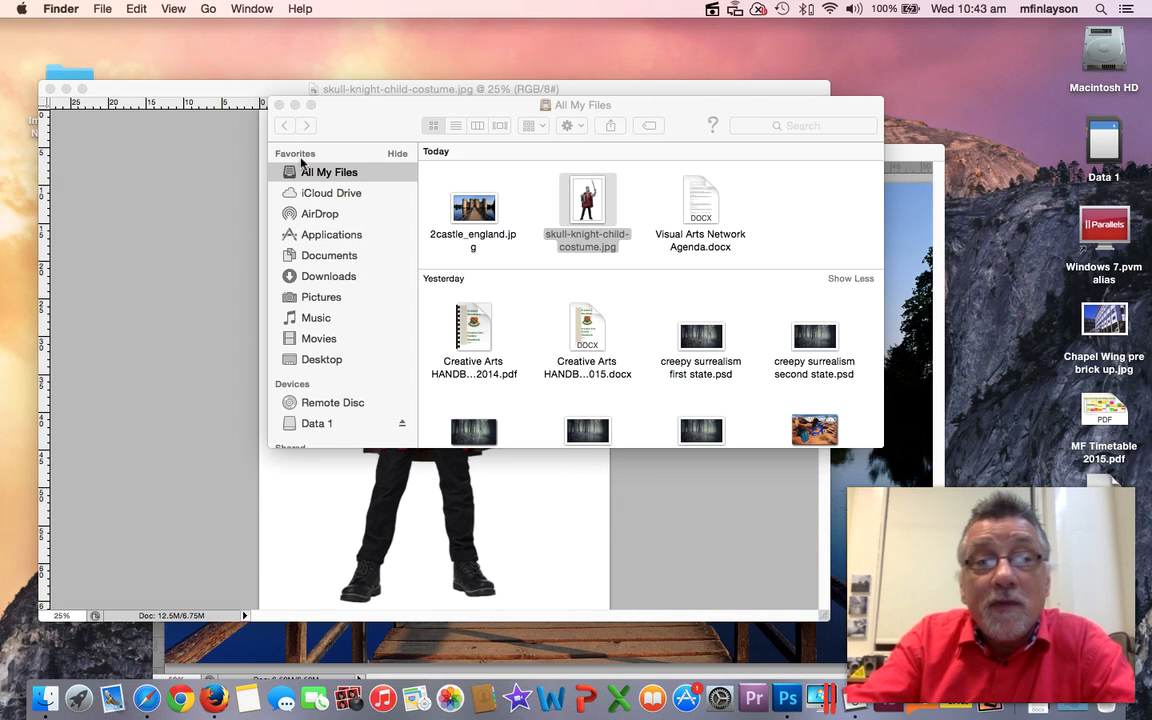
# Switch to Photoshop and convert the locked Background of skull-knight-child-costume.jpg into a regular layer with the default settings
pyautogui.click(182, 88)
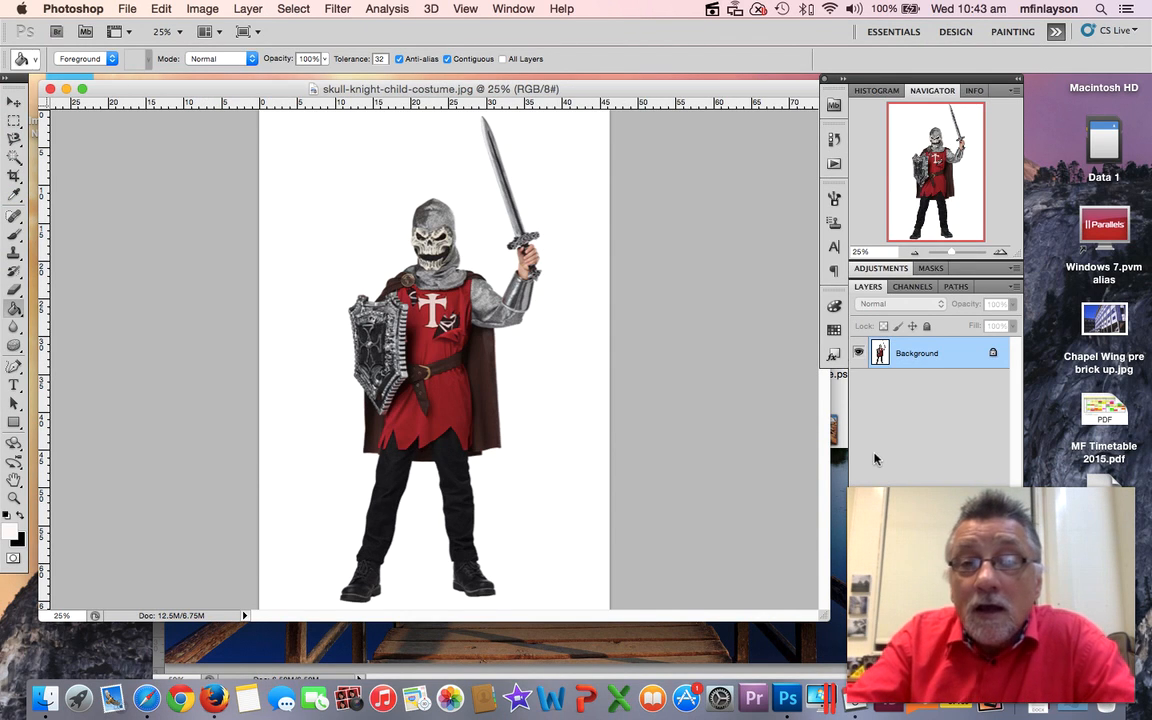
pyautogui.click(14, 102)
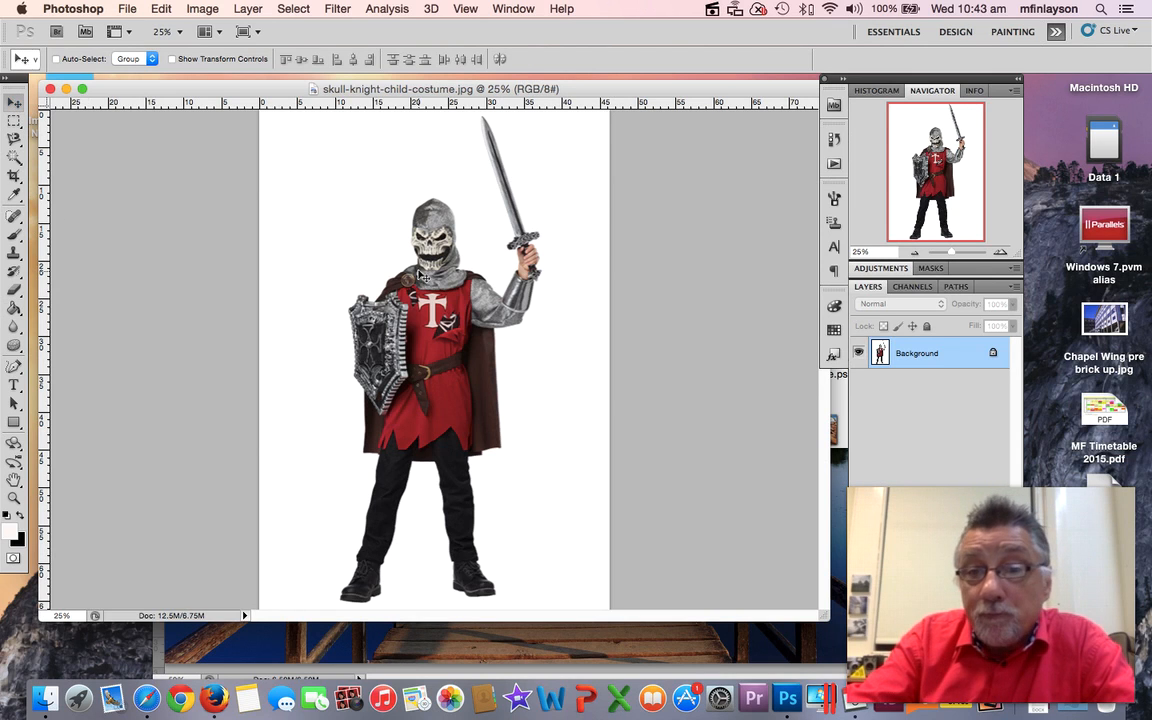
pyautogui.rightClick(976, 354)
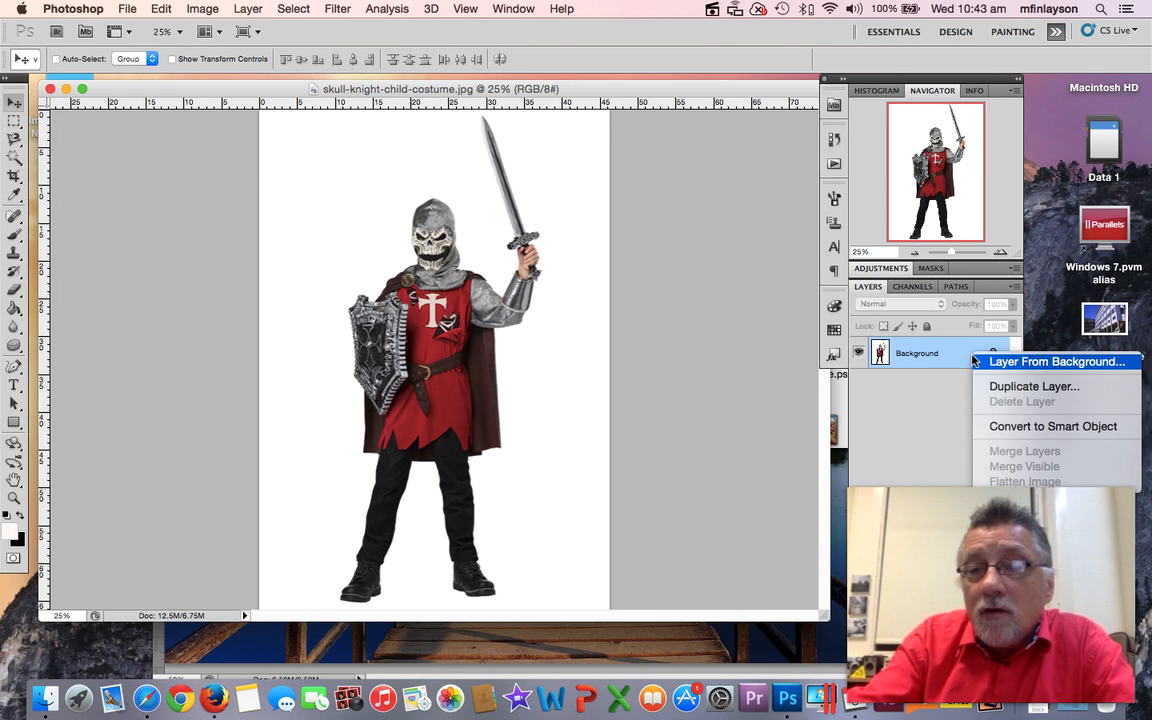
pyautogui.click(1000, 362)
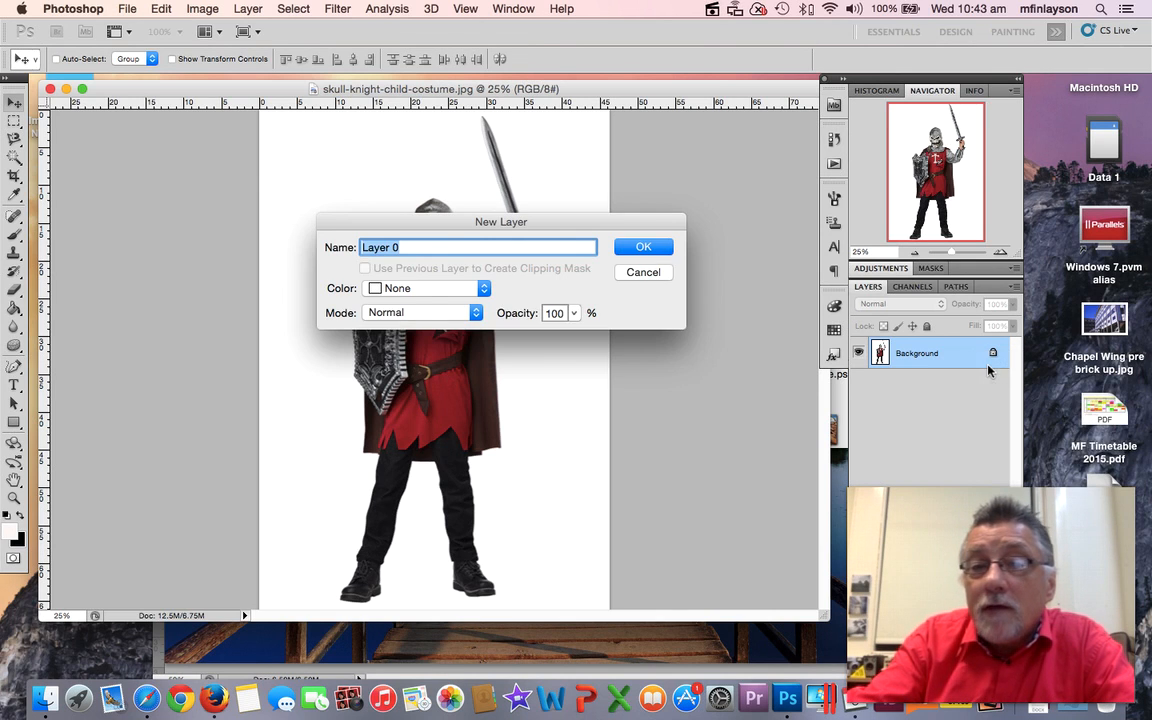
pyautogui.click(640, 250)
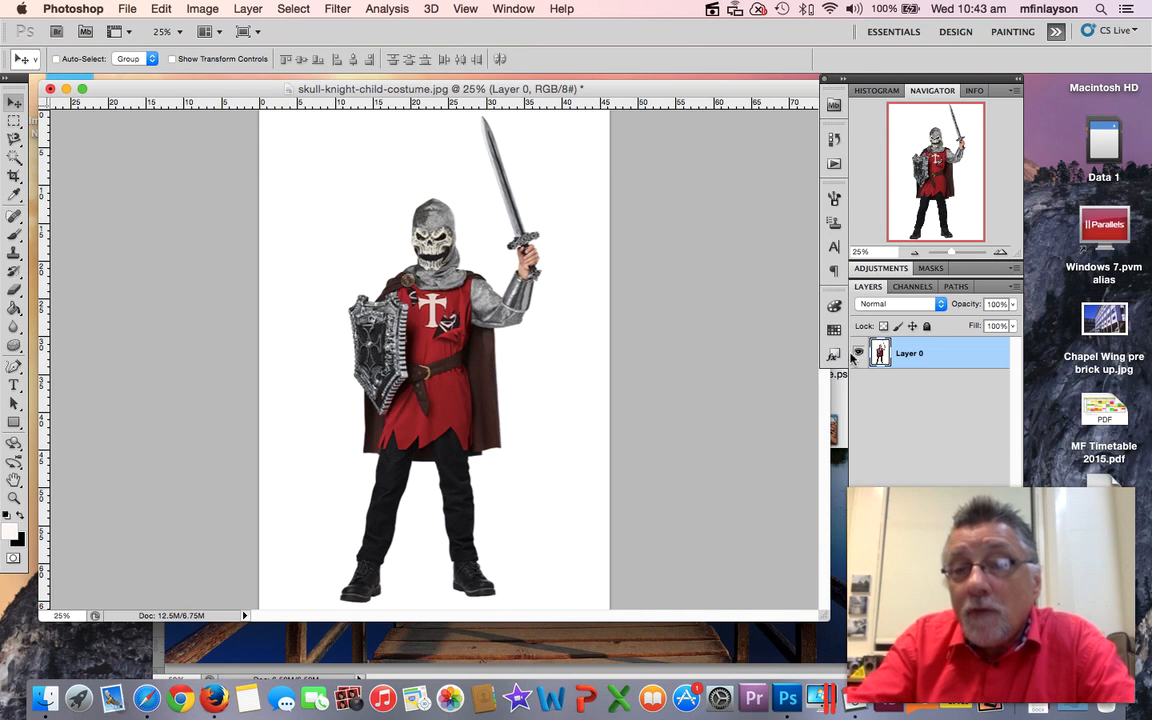
# Rename the knight's layer "Kinight 1"
pyautogui.doubleClick(910, 354)
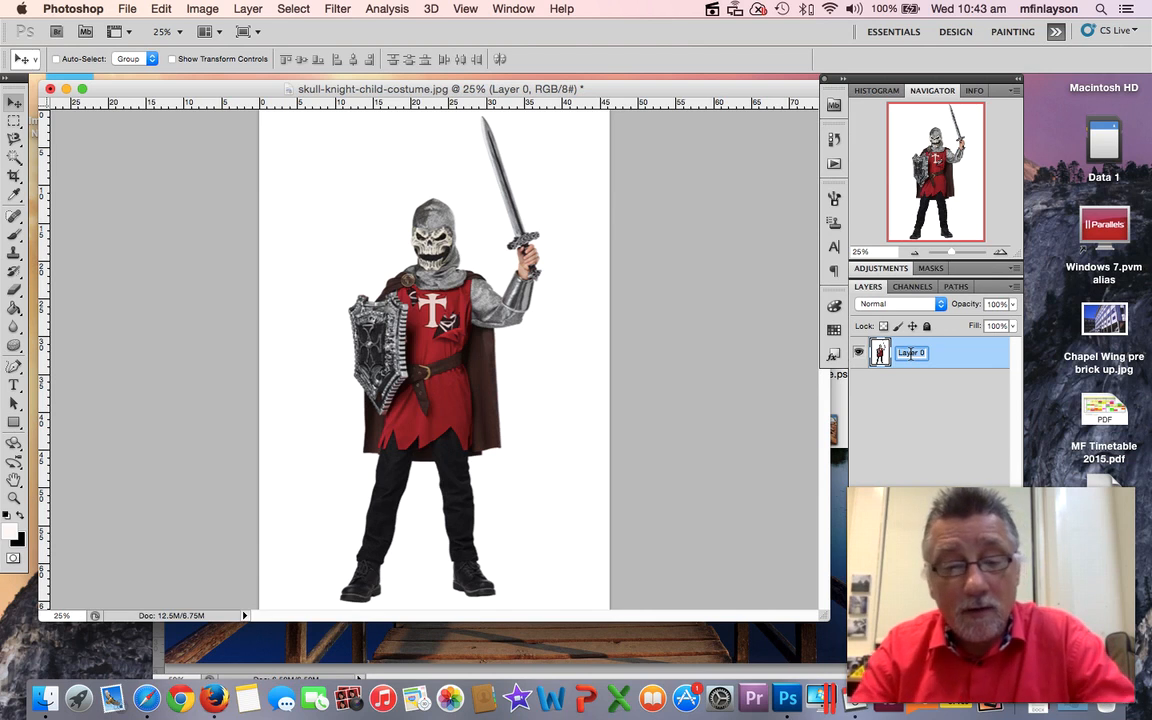
pyautogui.write('Kin')
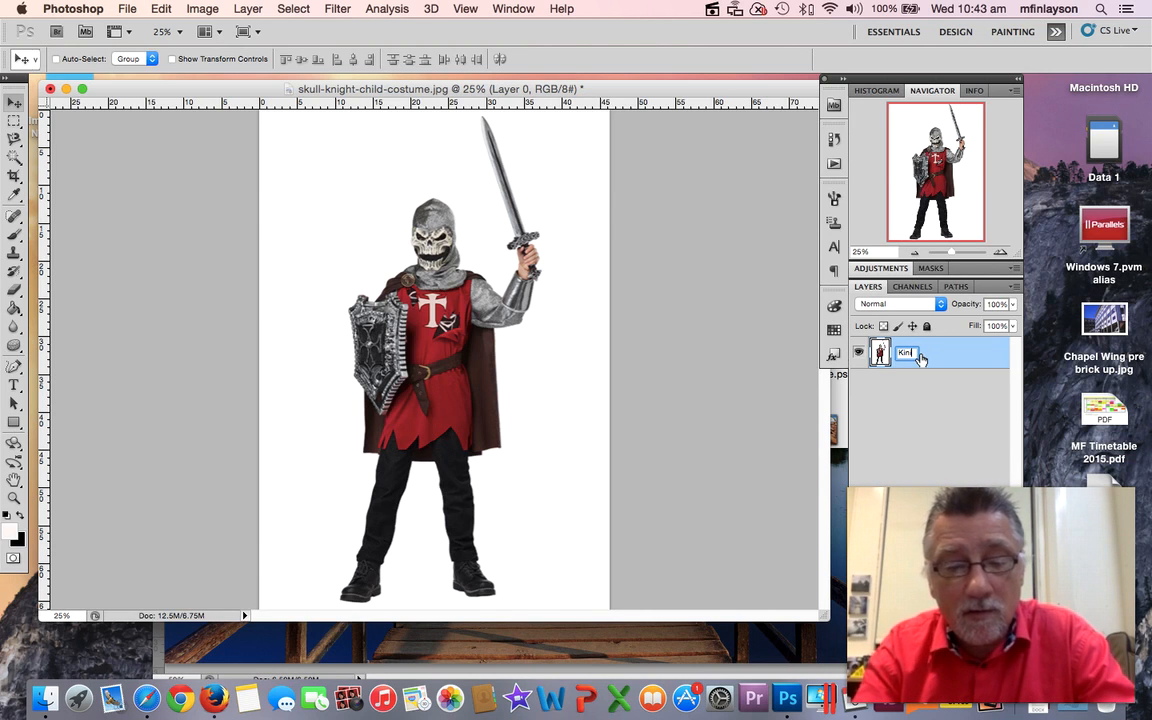
pyautogui.write('ight 1')
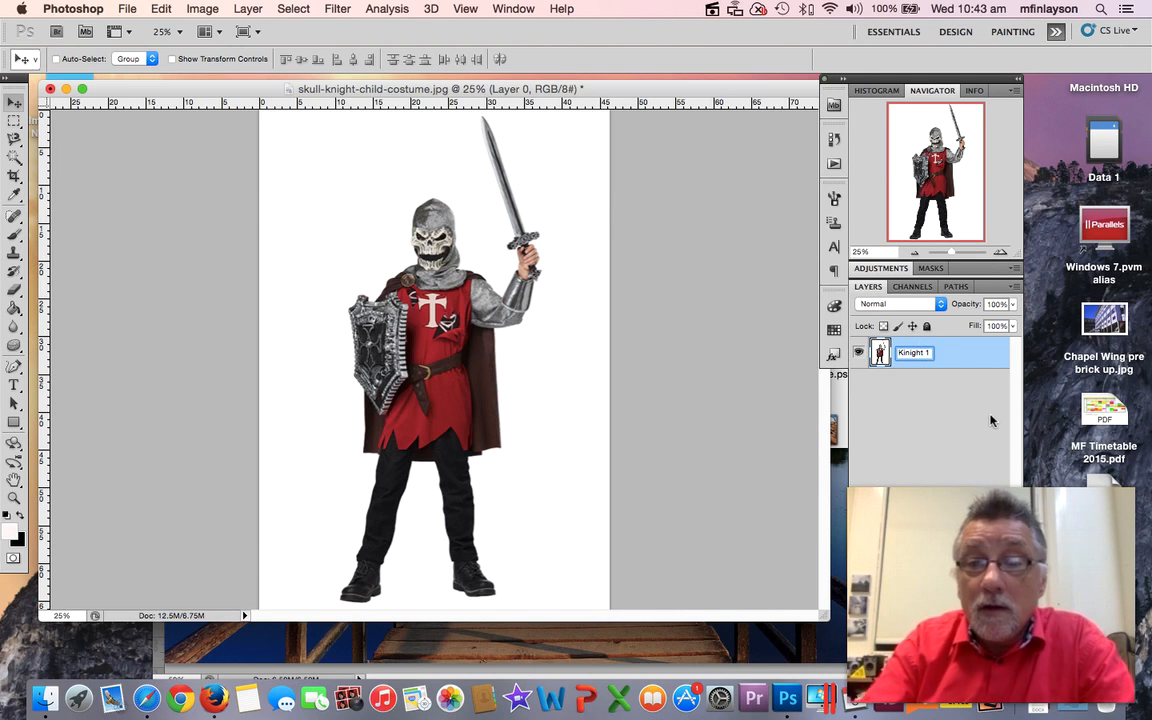
pyautogui.click(975, 419)
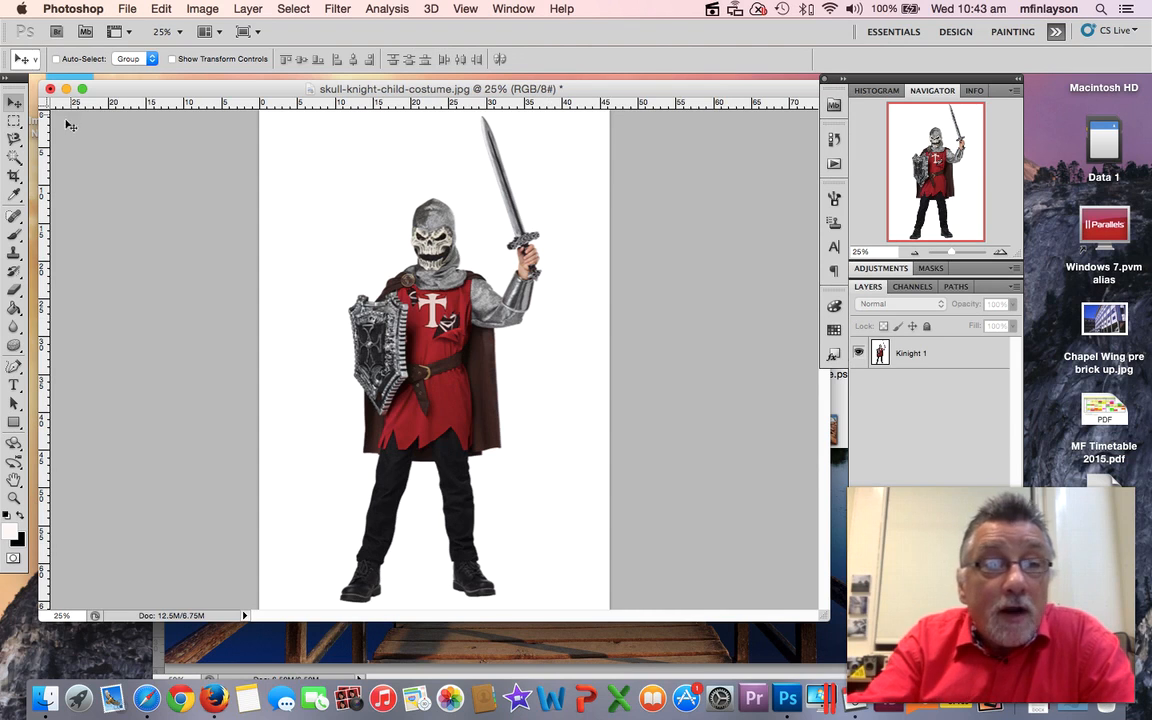
# Delete the white background around the knight on the Kinight 1 layer using the Magic Wand with tolerance 10, and clear the selection
pyautogui.click(17, 160)
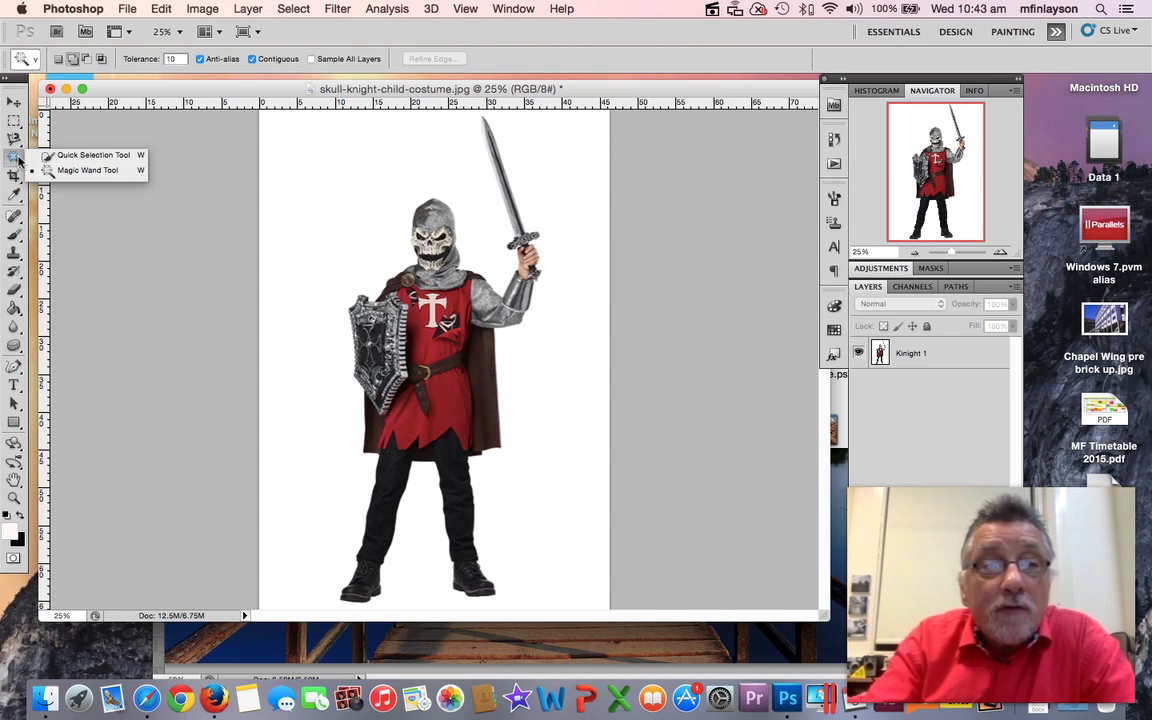
pyautogui.click(64, 156)
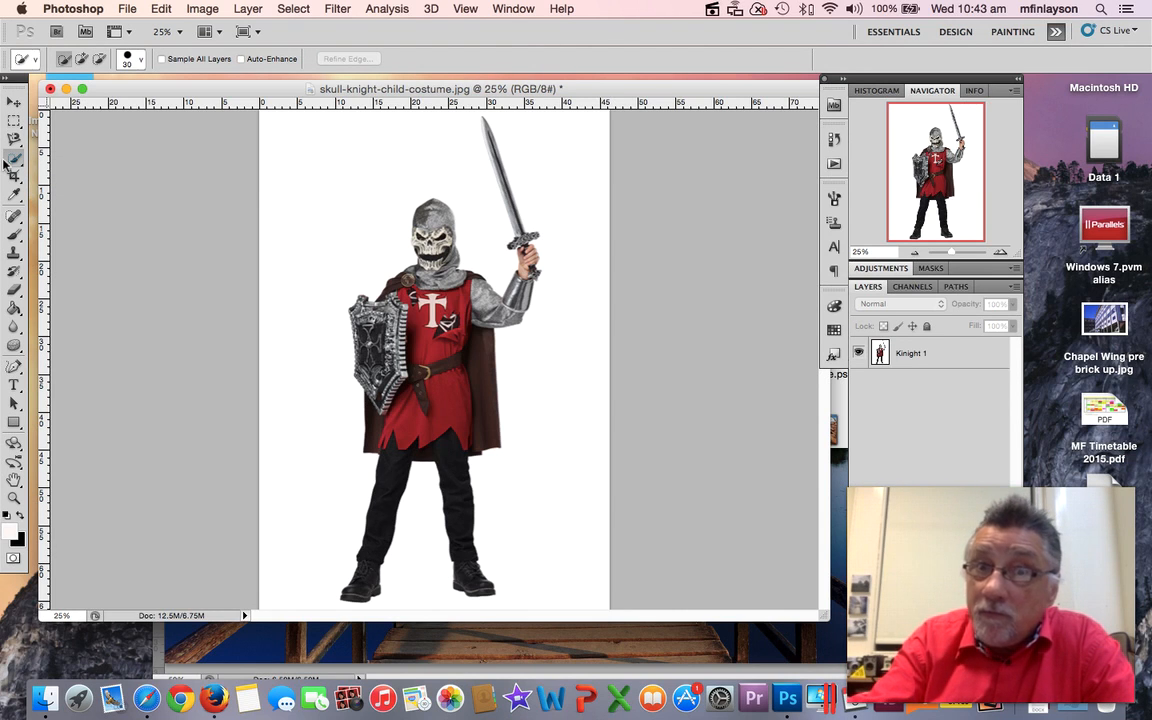
pyautogui.click(14, 160)
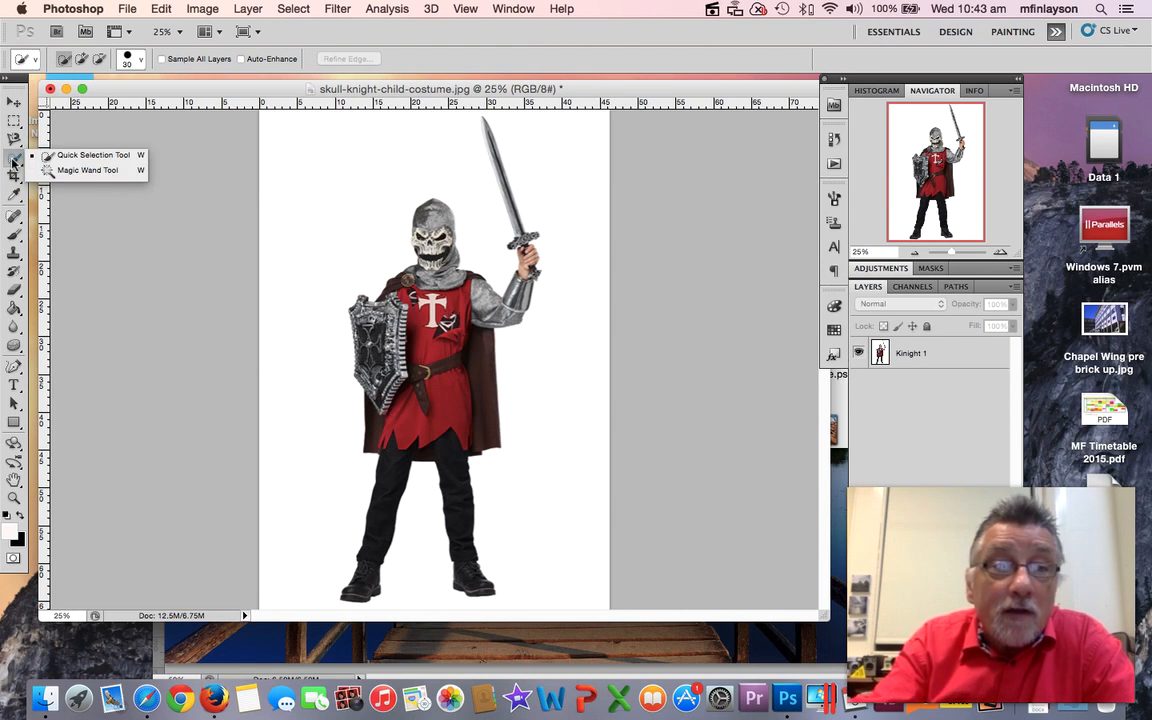
pyautogui.click(89, 174)
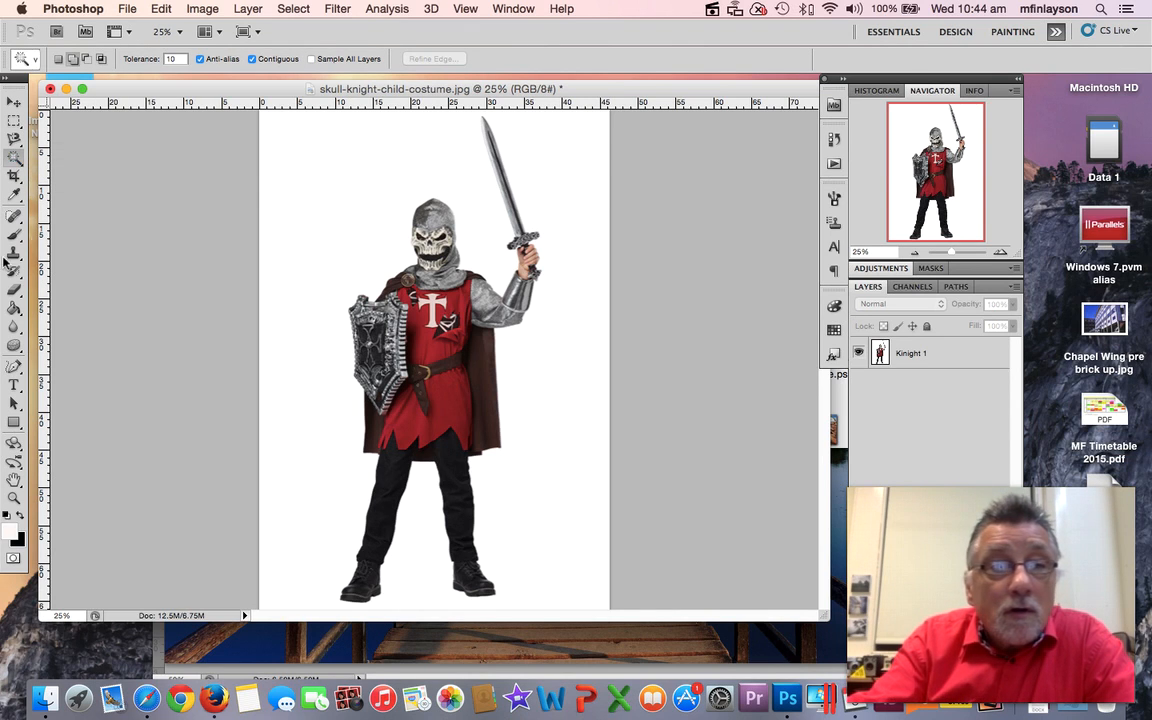
pyautogui.click(955, 364)
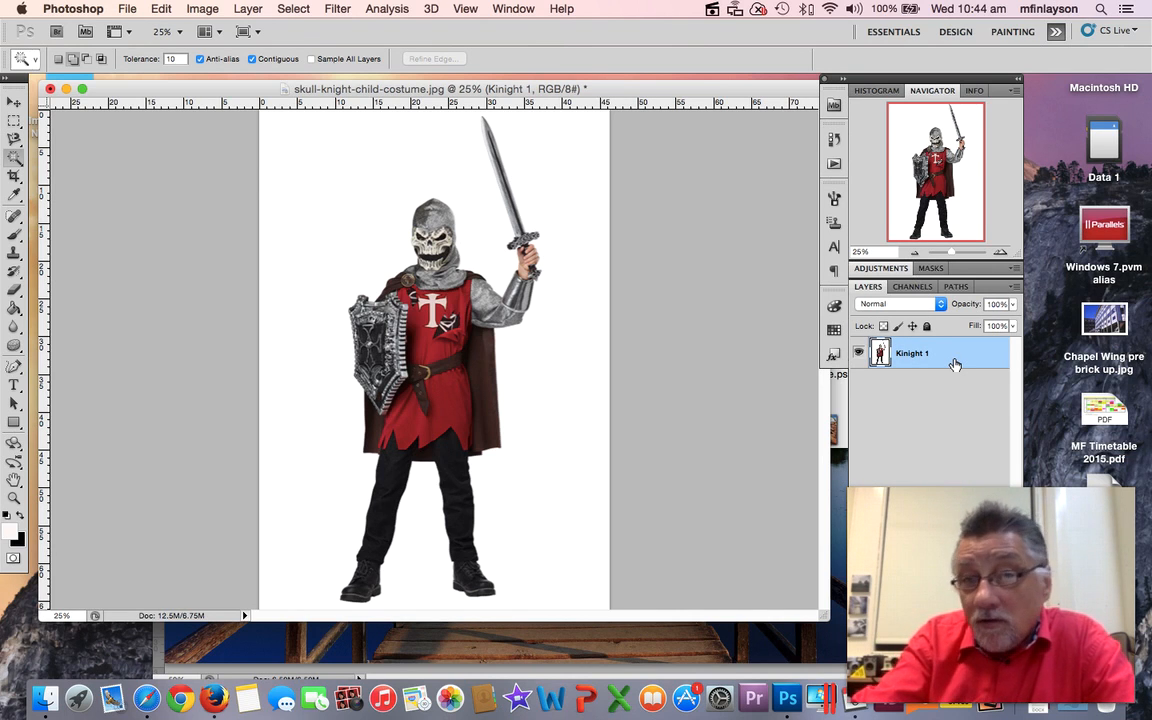
pyautogui.click(364, 183)
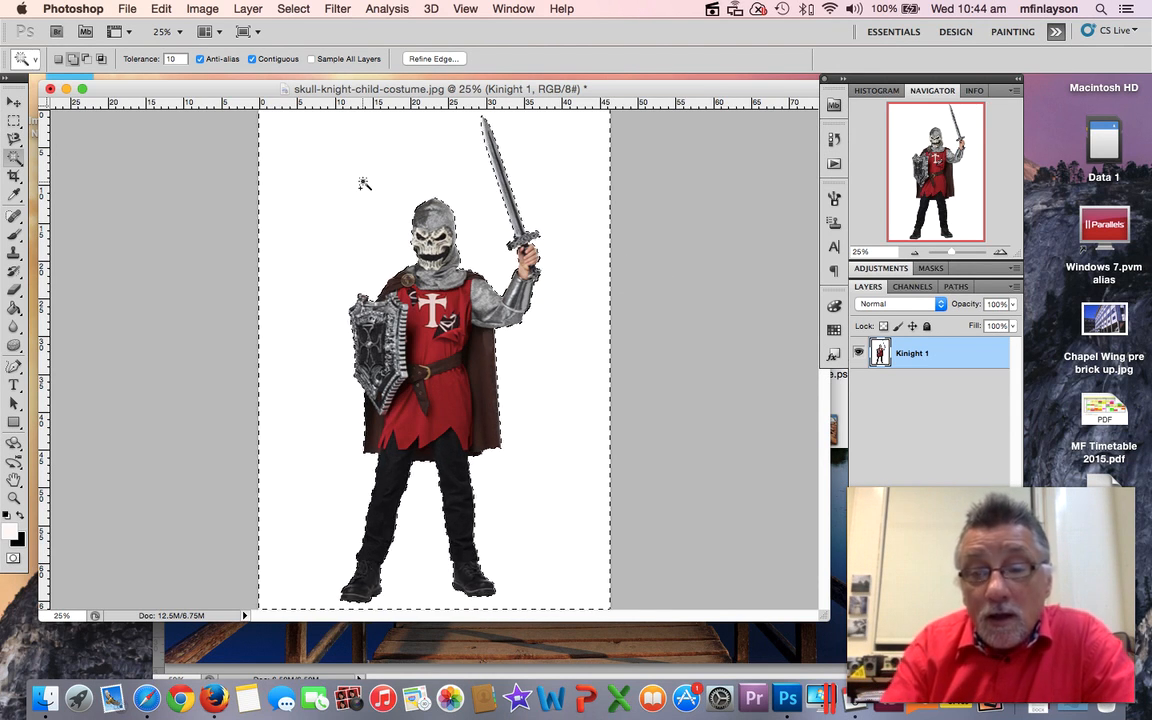
pyautogui.press('Delete')
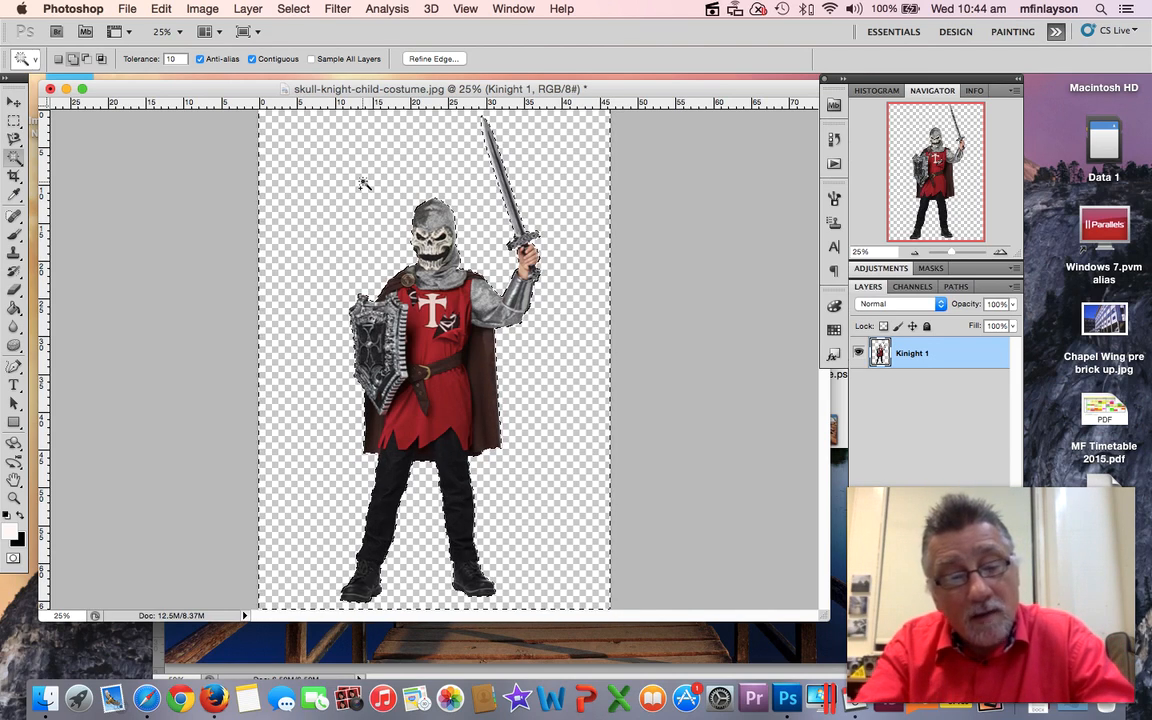
pyautogui.press('super+d')
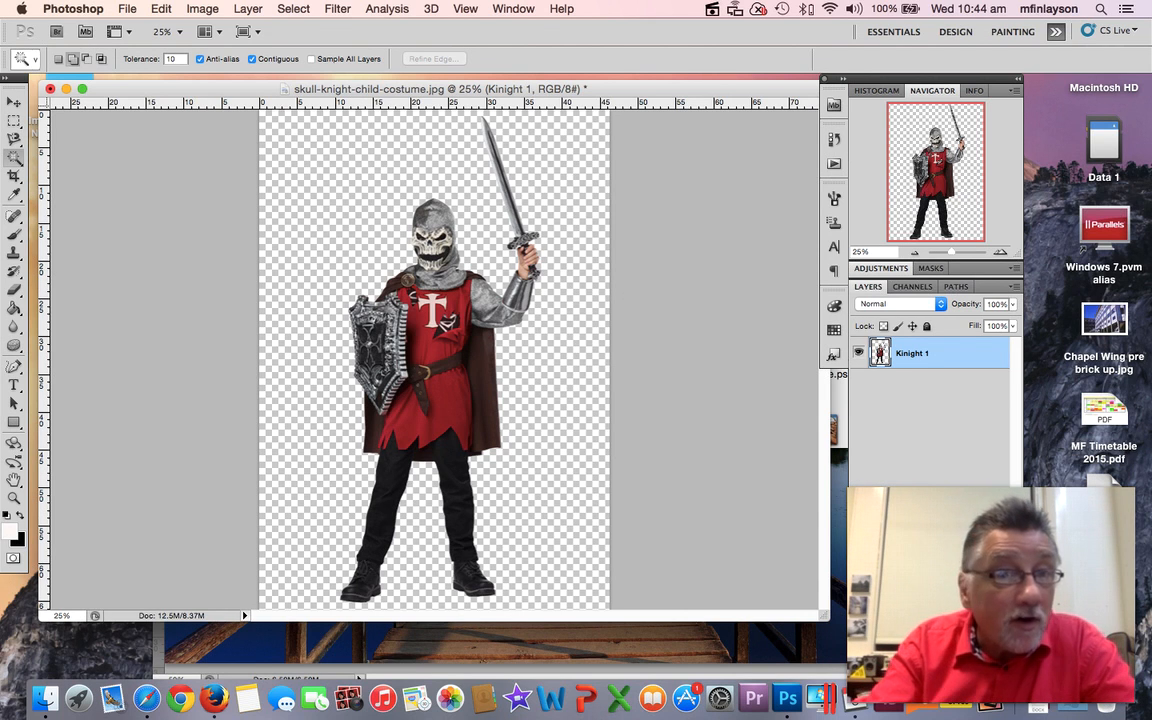
# Add a new layer named "BG" to the knight document and place it beneath the Kinight 1 layer
pyautogui.click(837, 565)
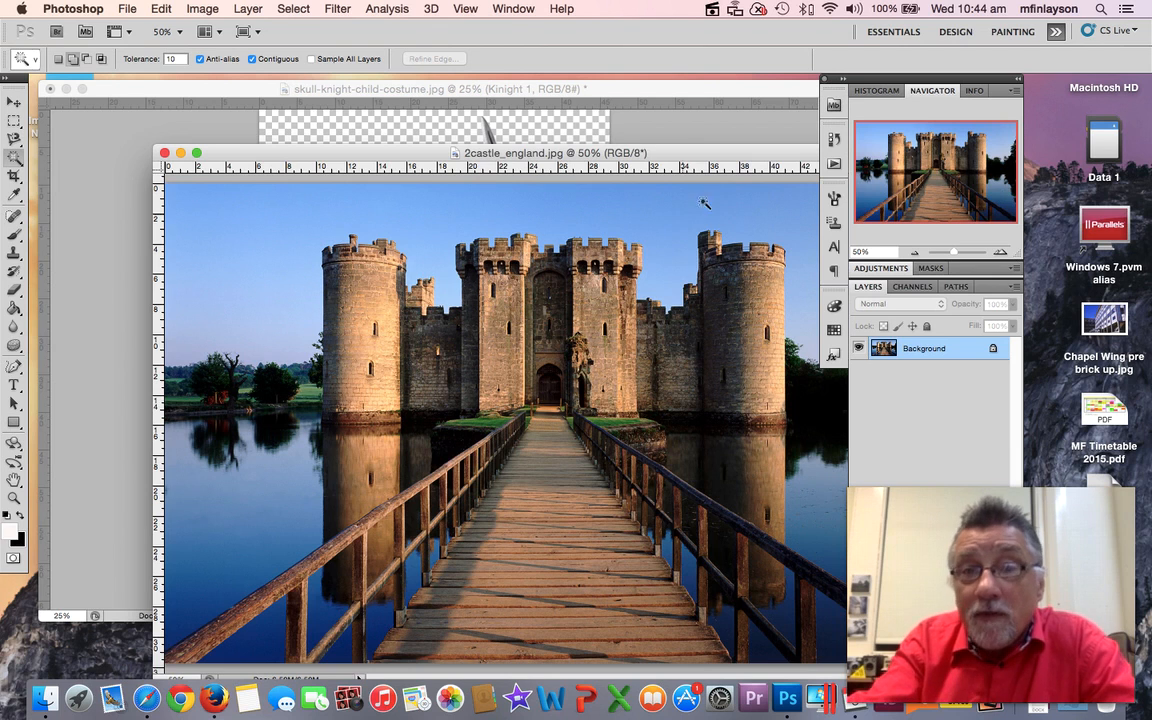
pyautogui.click(669, 134)
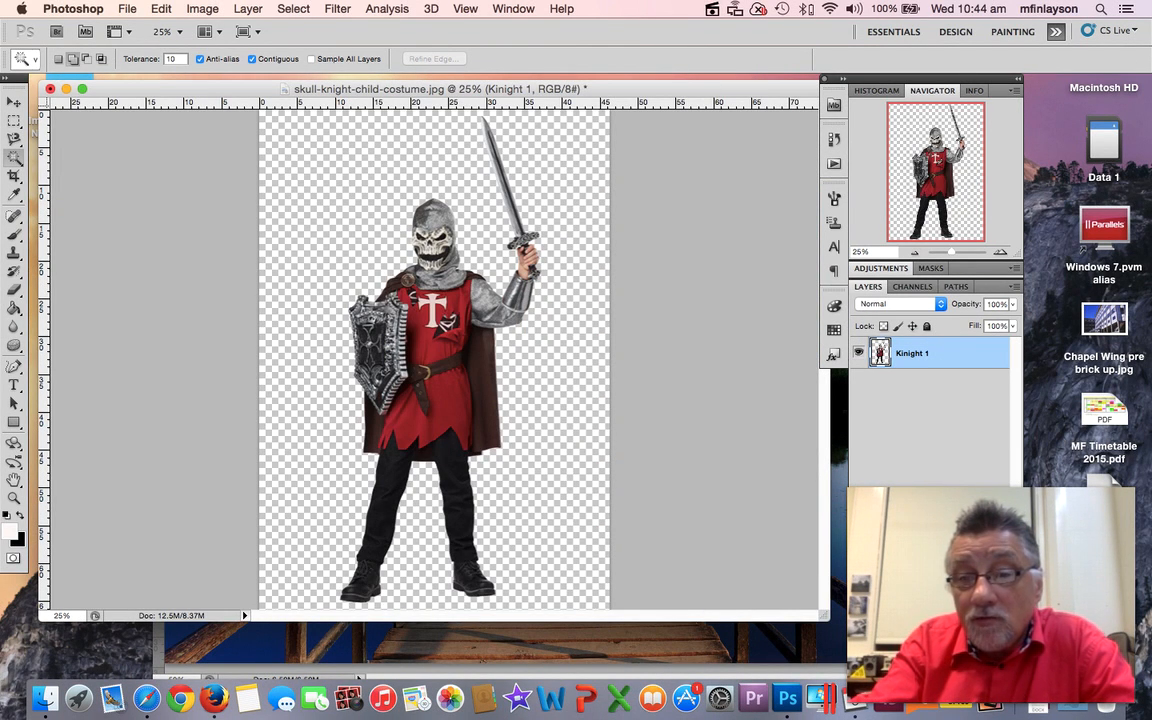
pyautogui.click(979, 664)
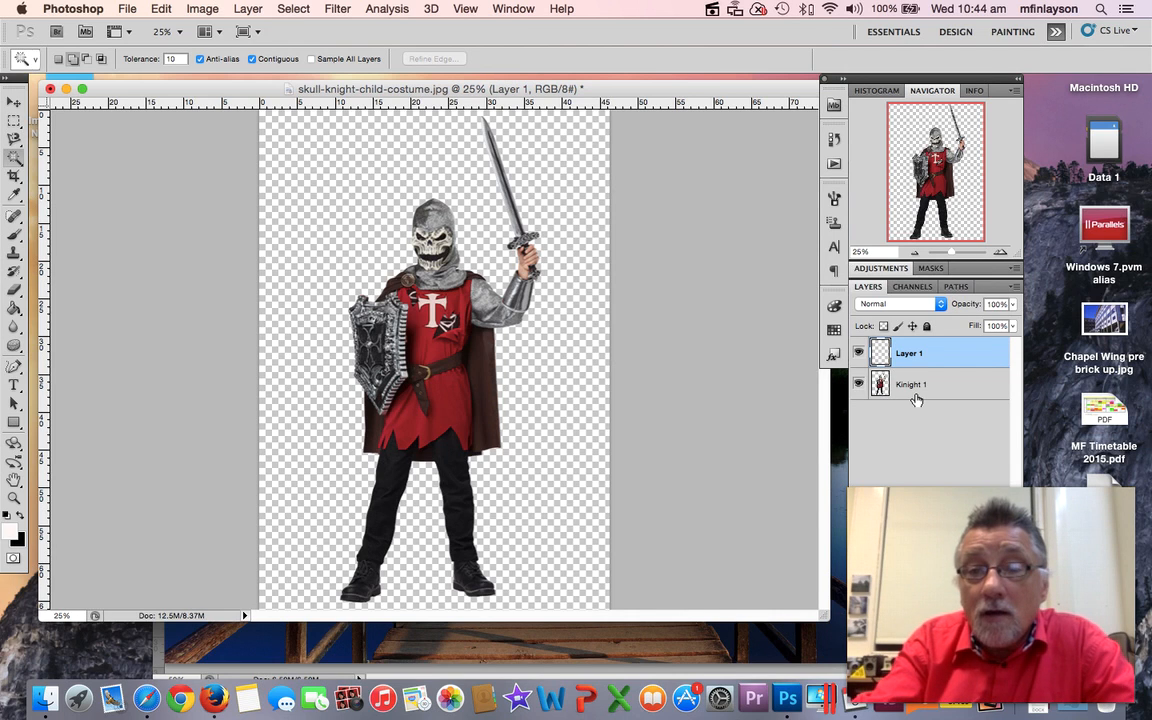
pyautogui.doubleClick(909, 353)
pyautogui.write('BG')
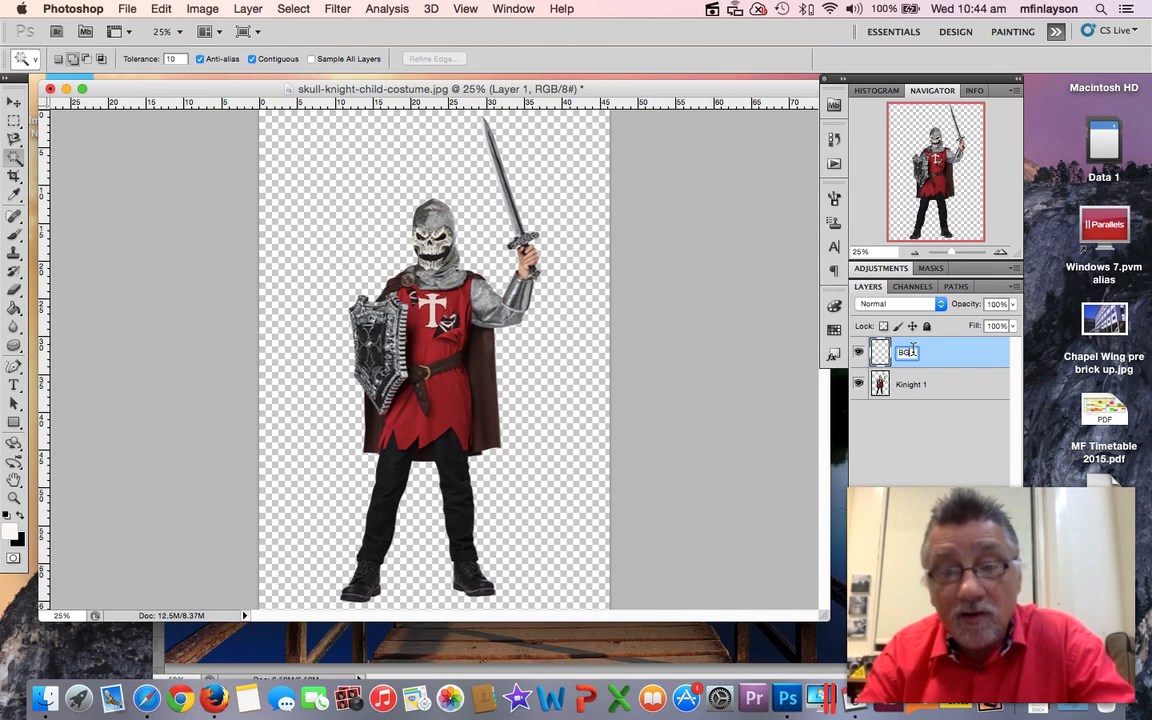
pyautogui.press('Return')
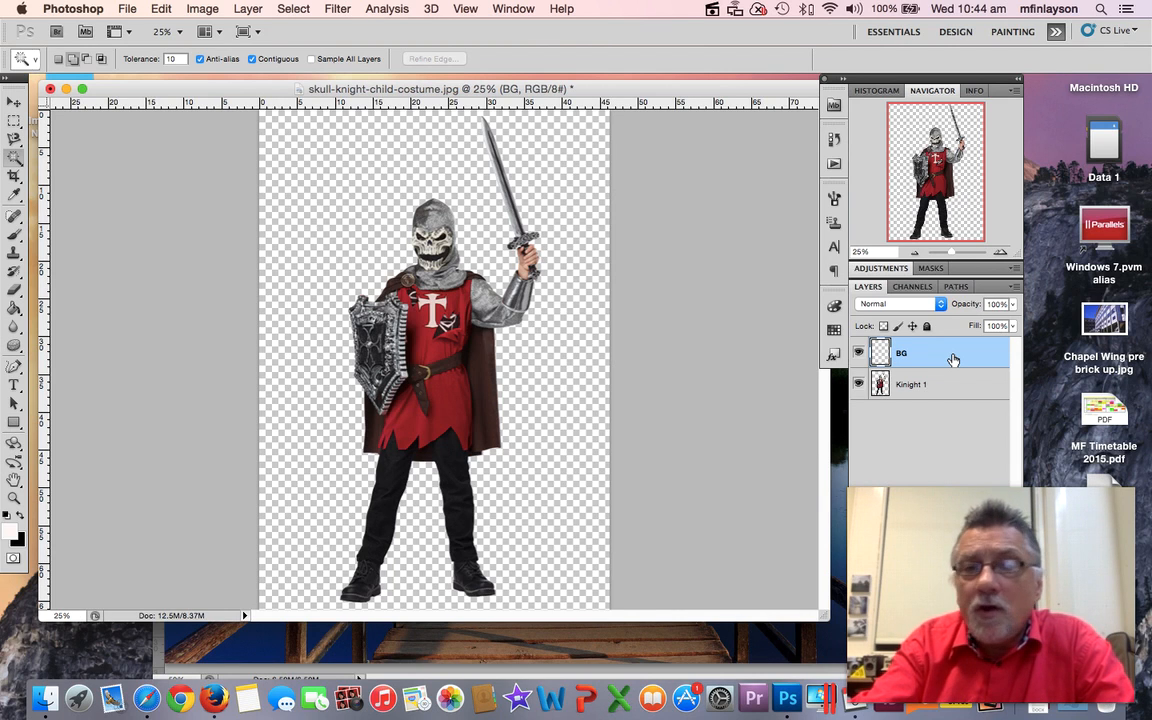
pyautogui.moveTo(953, 360); pyautogui.dragTo(933, 401)
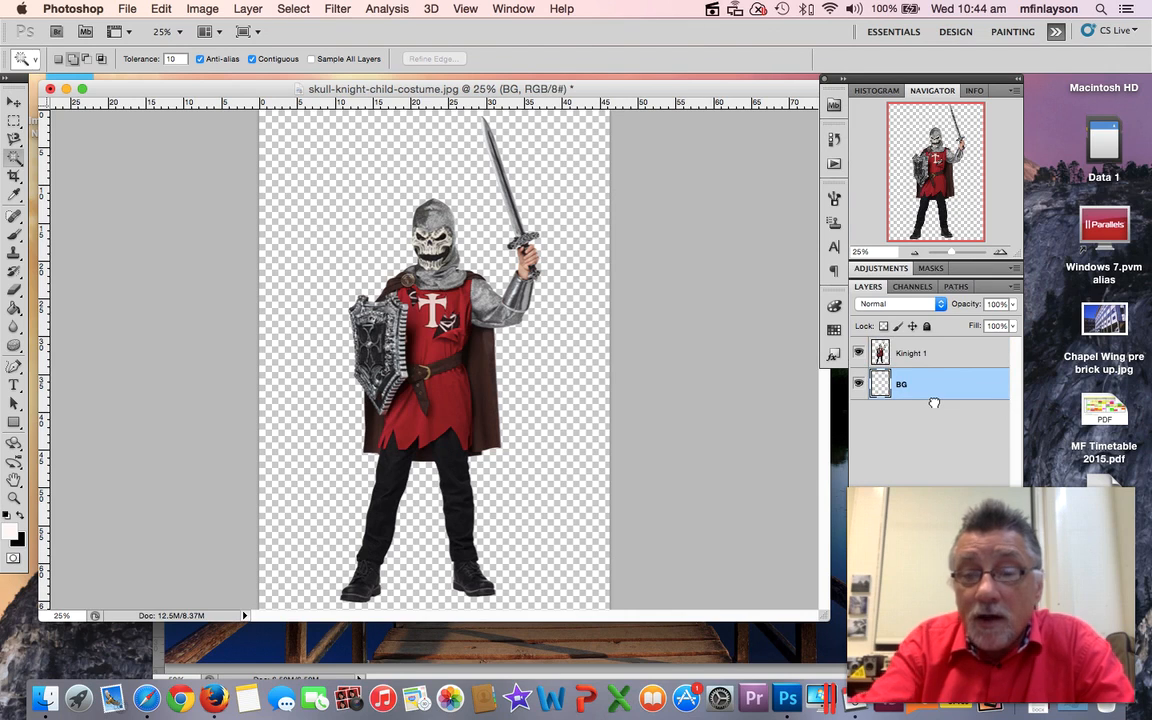
# Fill the empty BG layer with the near-white foreground colour using the Paint Bucket
pyautogui.click(12, 311)
pyautogui.click(13, 312)
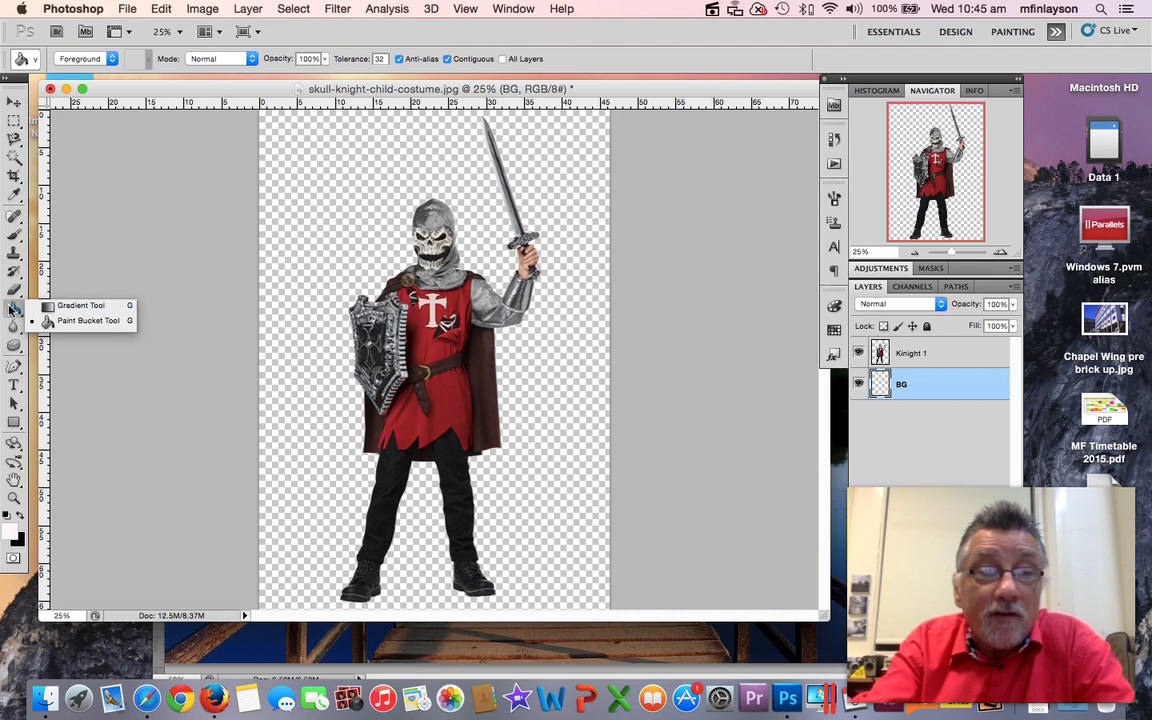
pyautogui.click(10, 310)
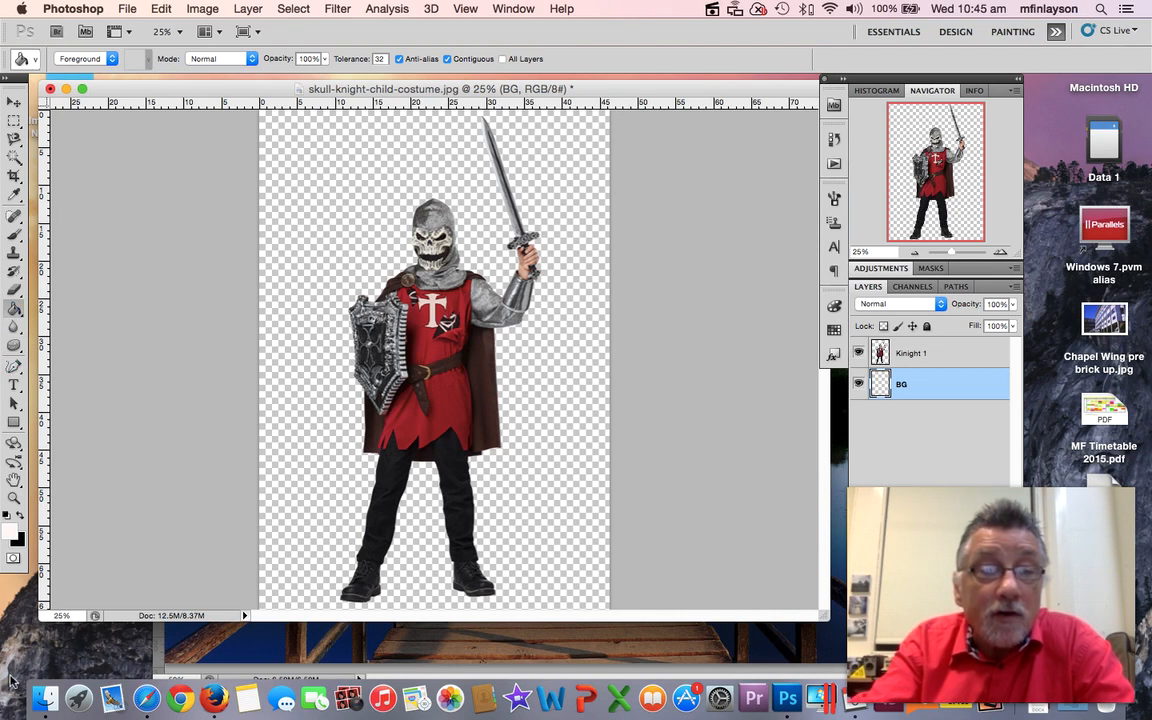
pyautogui.click(299, 211)
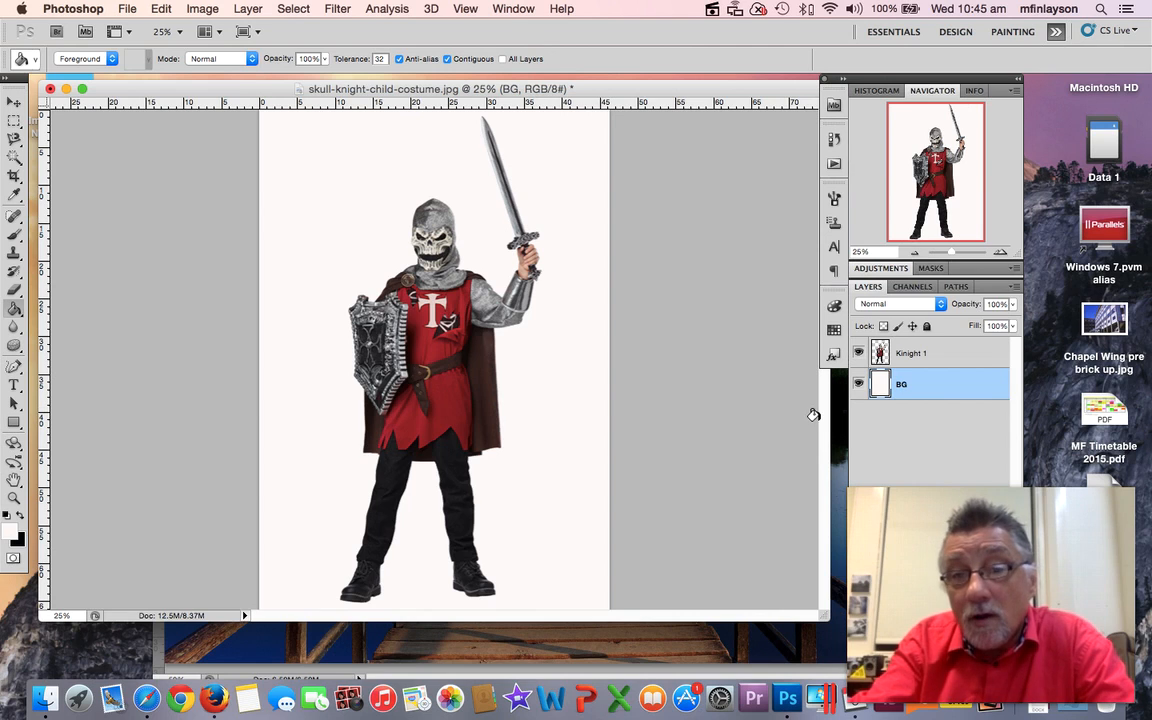
pyautogui.click(870, 455)
# Duplicate the Kinight 1 layer within the same document under the name "Kinight 2"
pyautogui.click(946, 355)
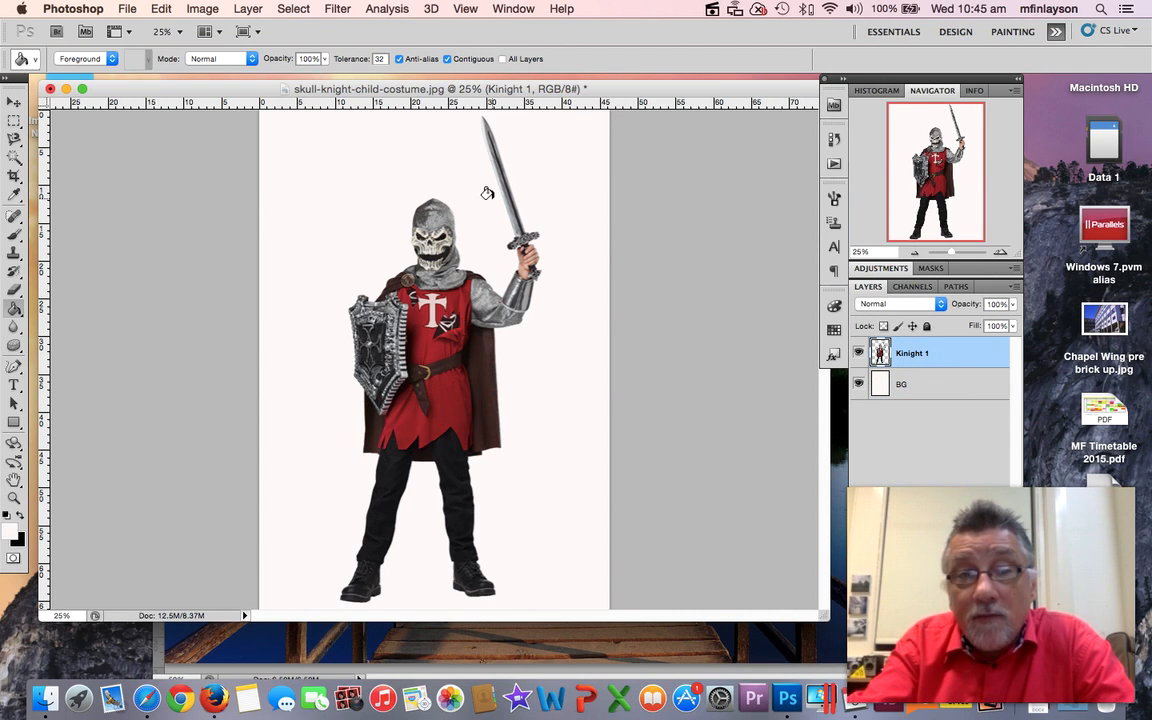
pyautogui.click(15, 104)
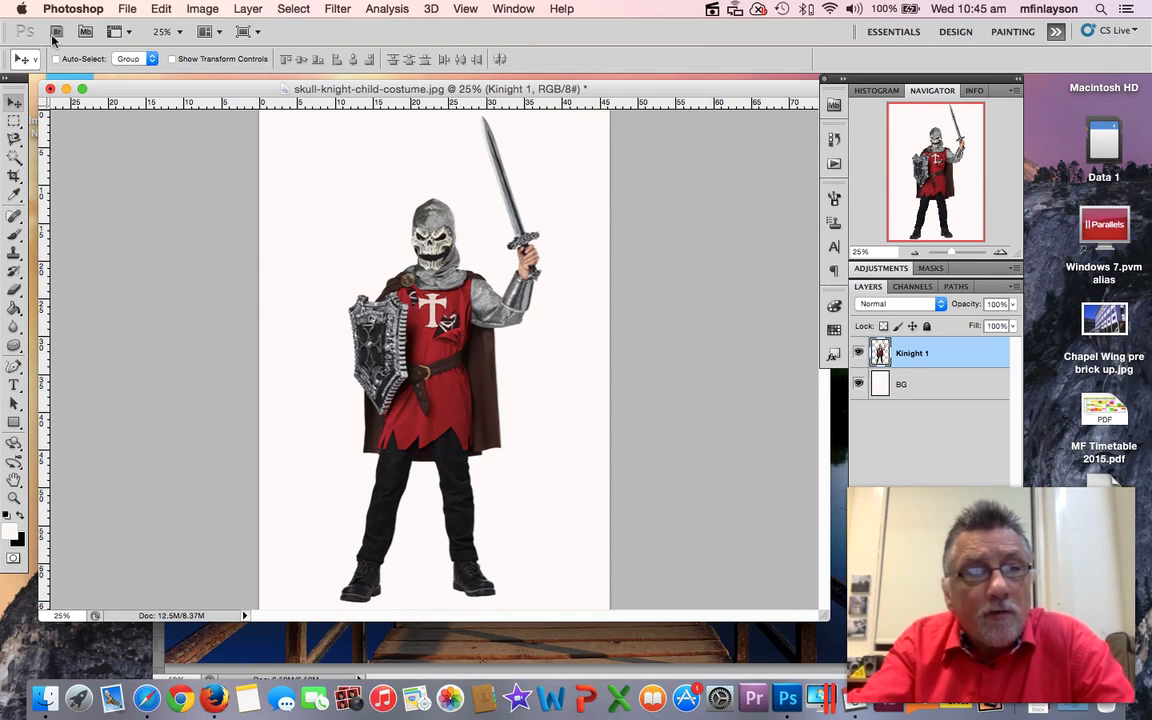
pyautogui.rightClick(970, 358)
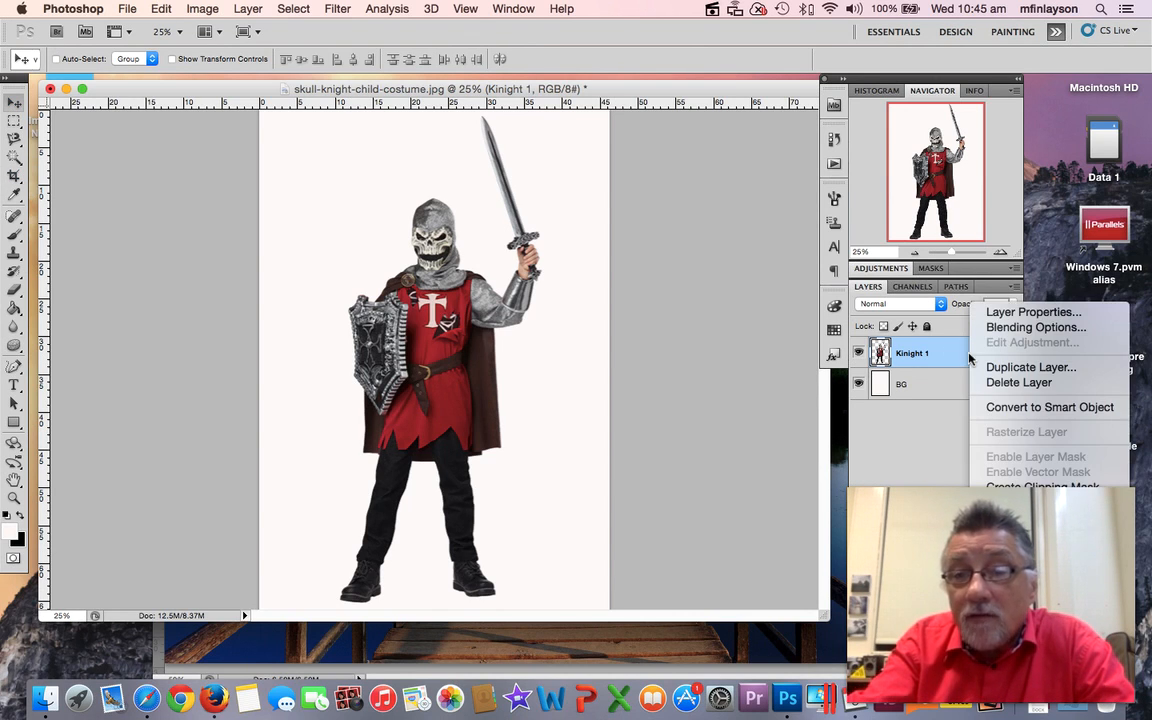
pyautogui.click(985, 367)
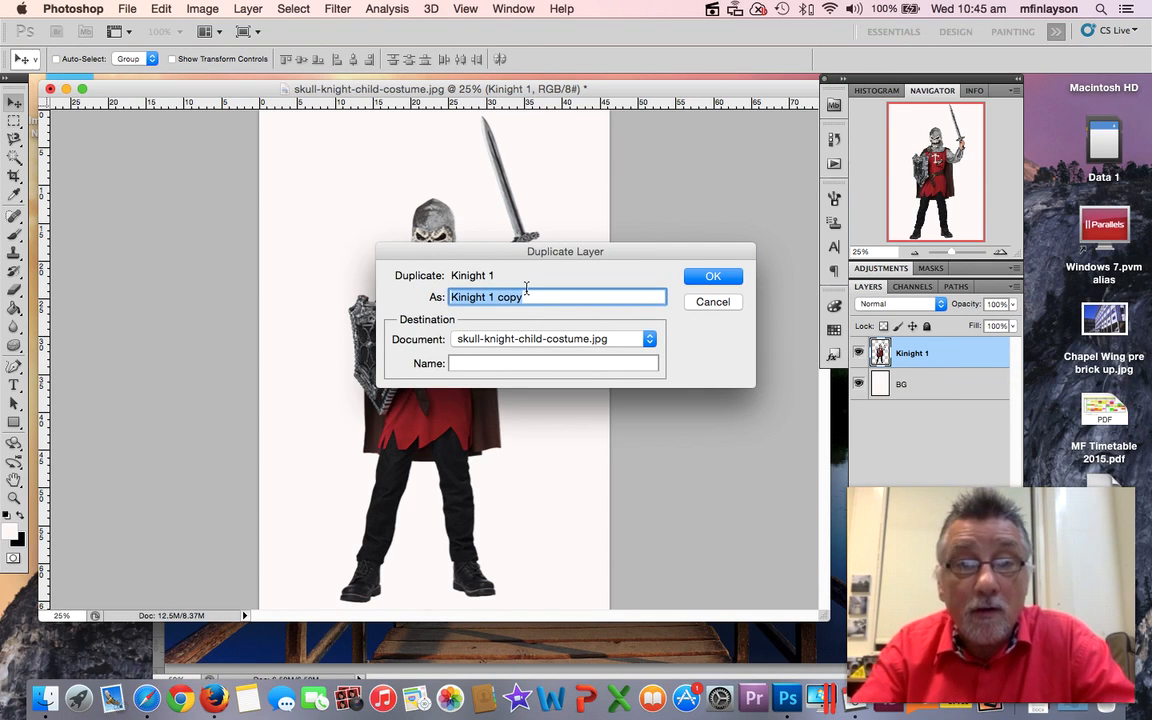
pyautogui.moveTo(494, 297); pyautogui.dragTo(520, 297)
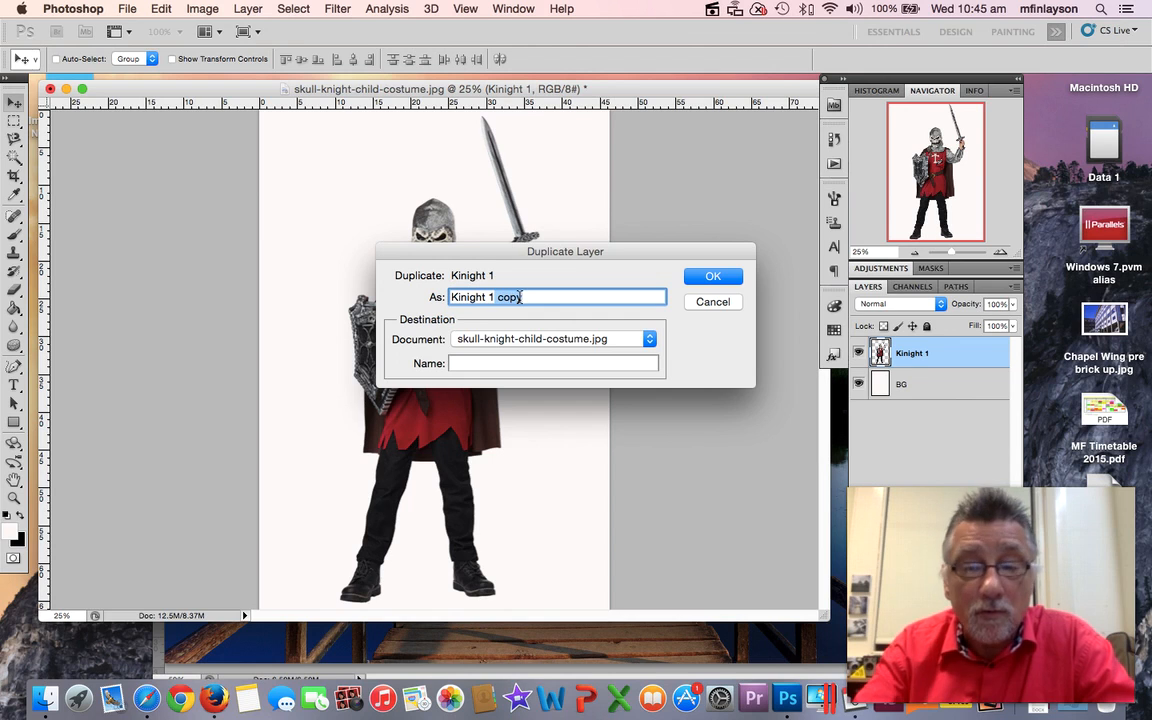
pyautogui.press('BackSpace')
pyautogui.press('BackSpace')
pyautogui.press('BackSpace')
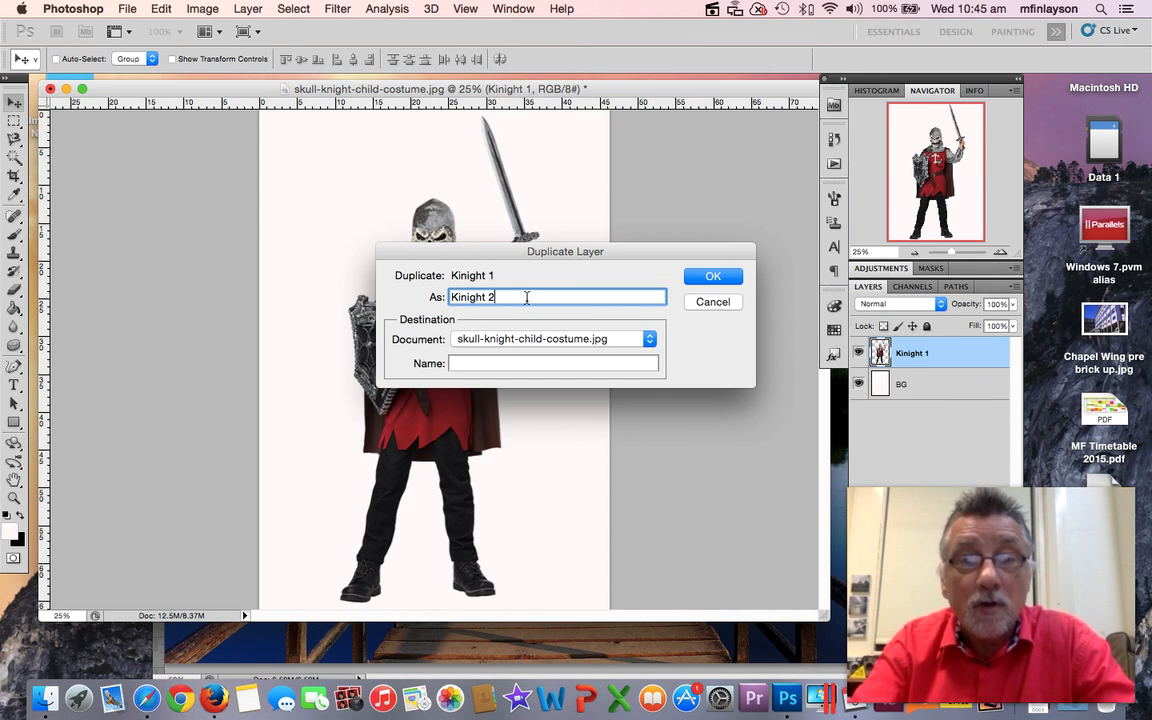
pyautogui.write('2')
pyautogui.click(713, 277)
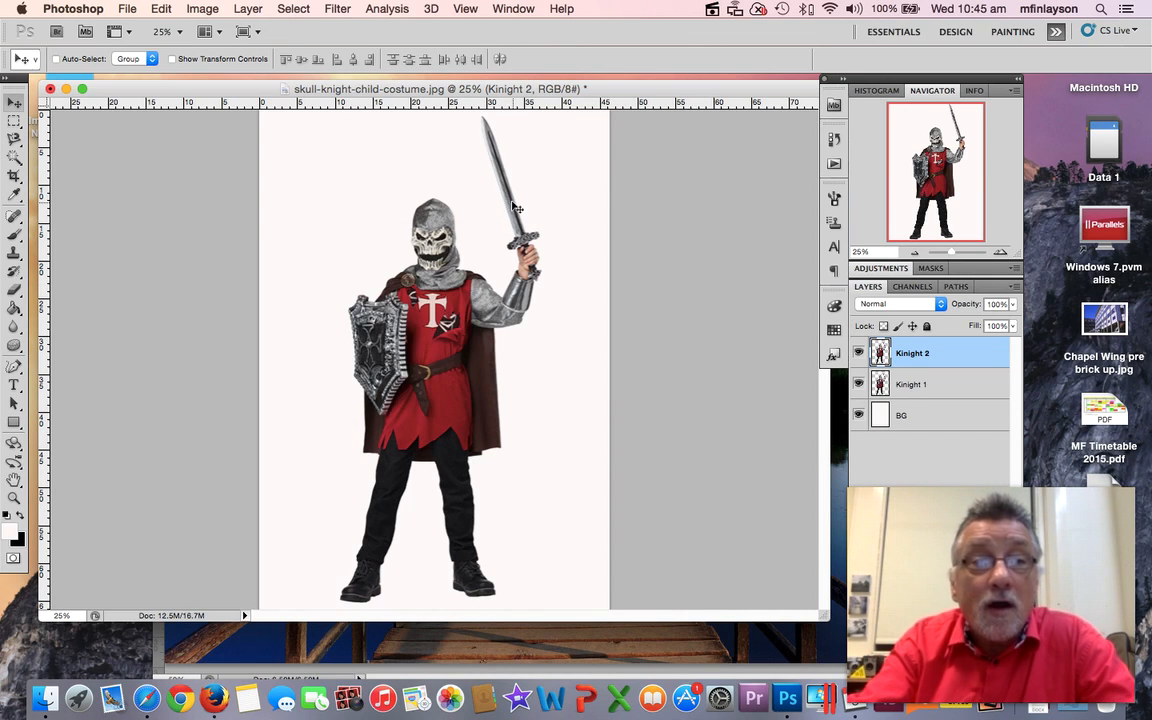
# Start Puppet Warp on the Kinight 2 layer and pin the raised arm's shoulder, underarm and elbow, the sword hand, and the sword tip
pyautogui.click(161, 8)
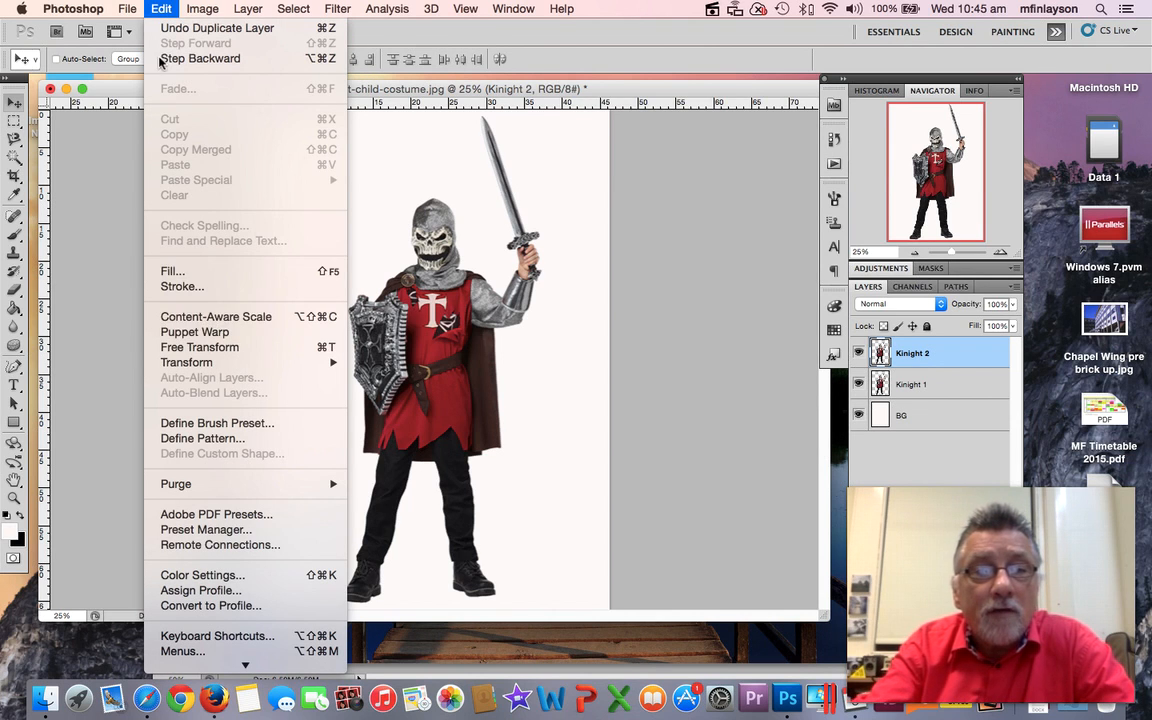
pyautogui.click(197, 334)
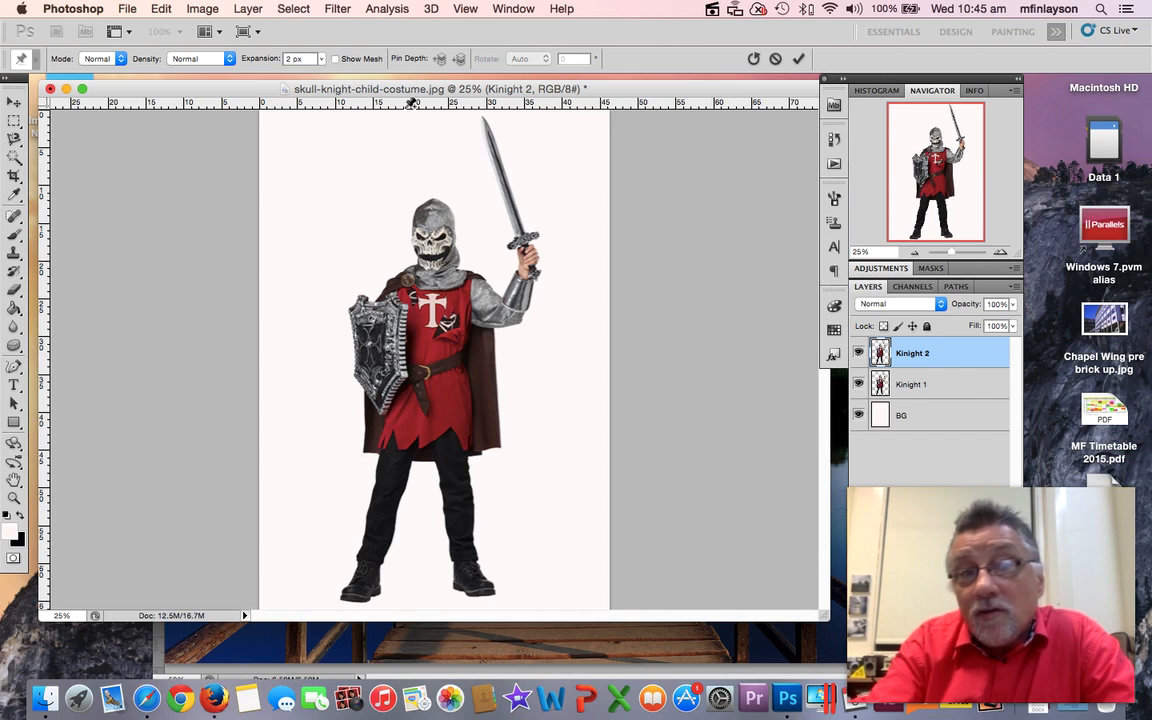
pyautogui.click(336, 59)
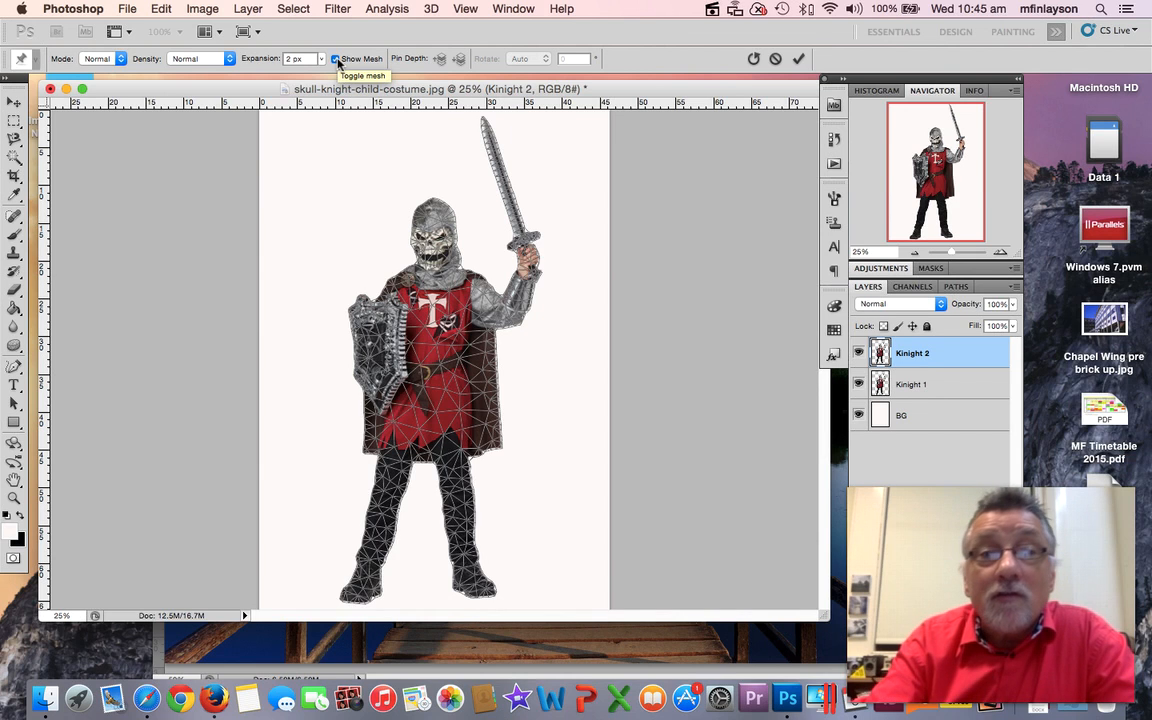
pyautogui.click(336, 59)
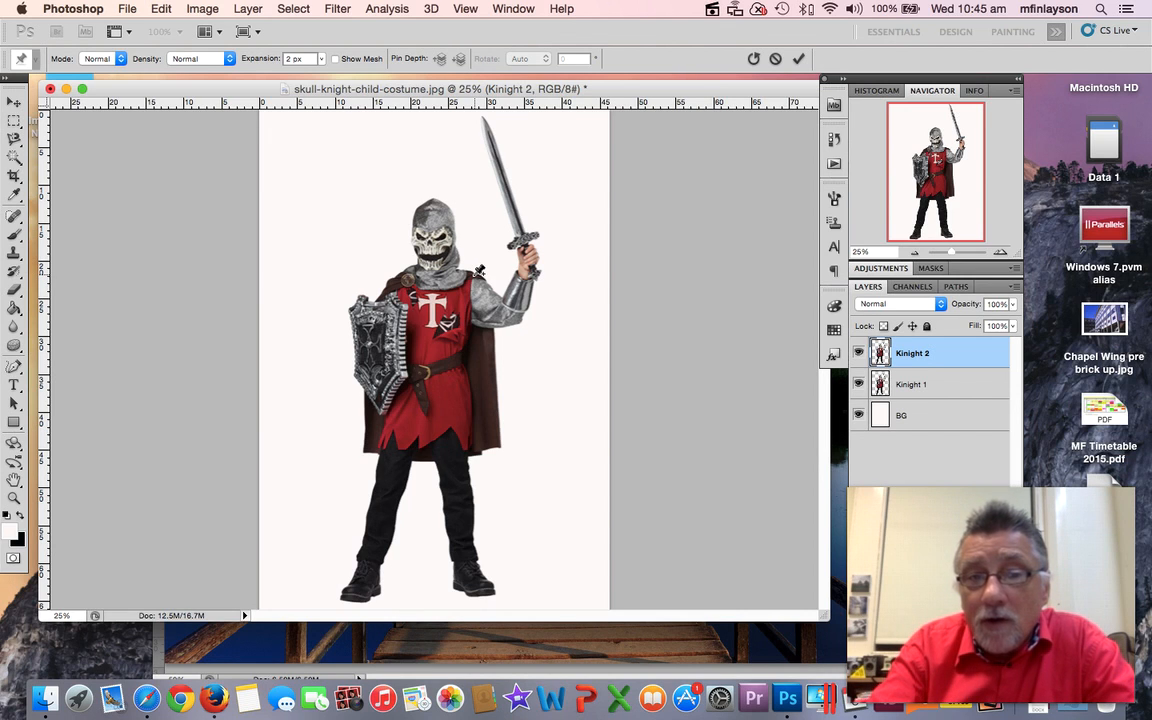
pyautogui.click(473, 273)
pyautogui.click(476, 316)
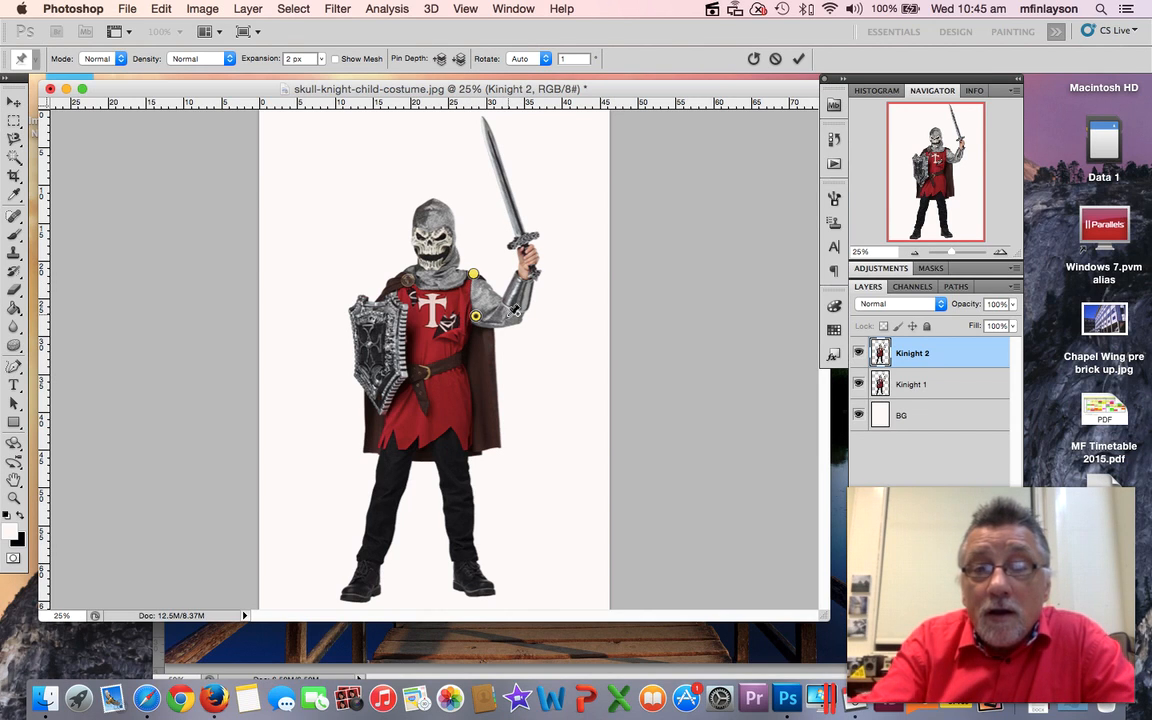
pyautogui.click(509, 314)
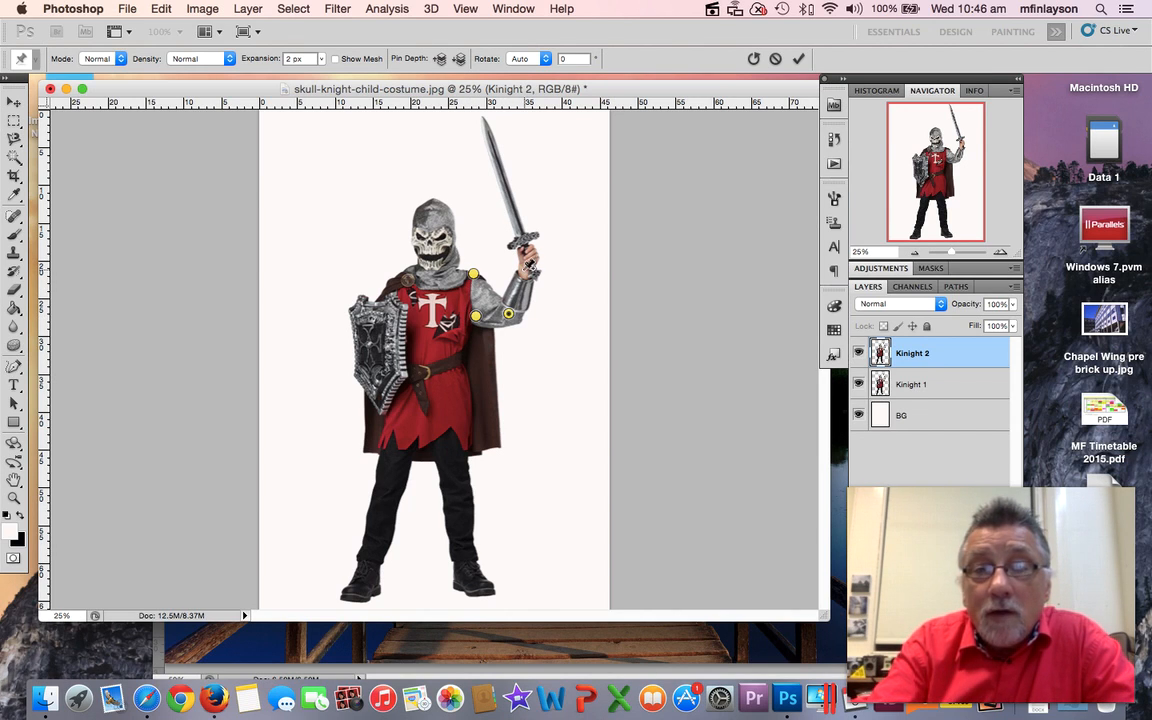
pyautogui.click(522, 247)
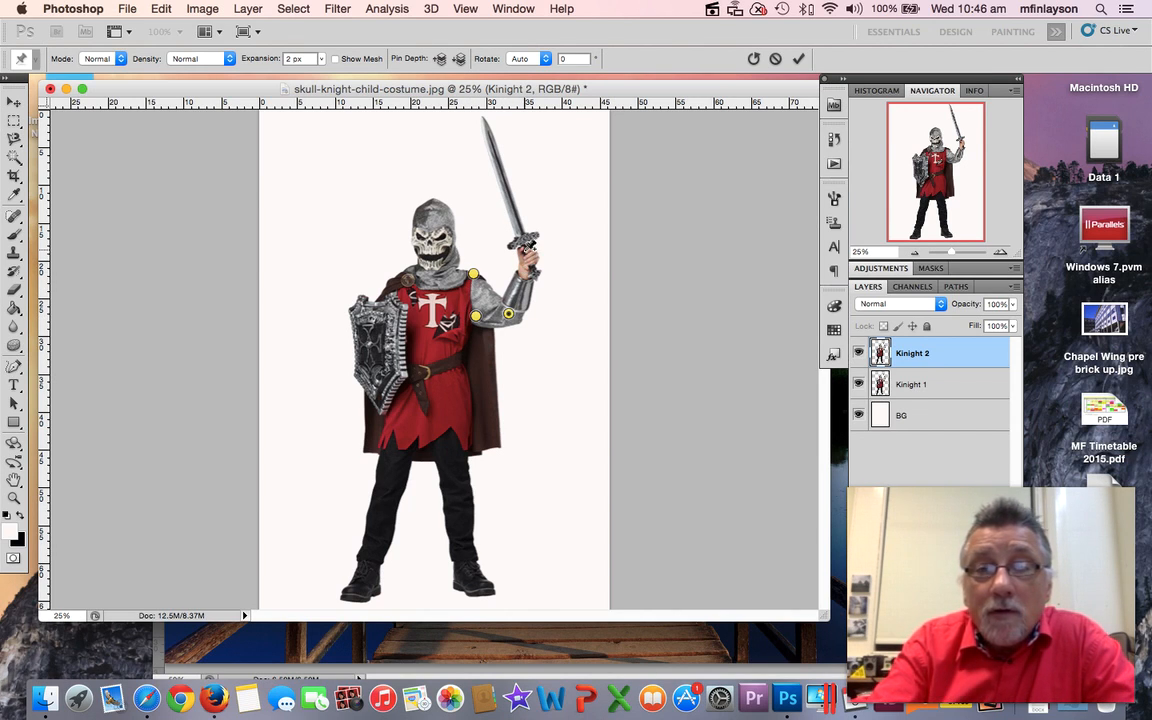
pyautogui.click(483, 118)
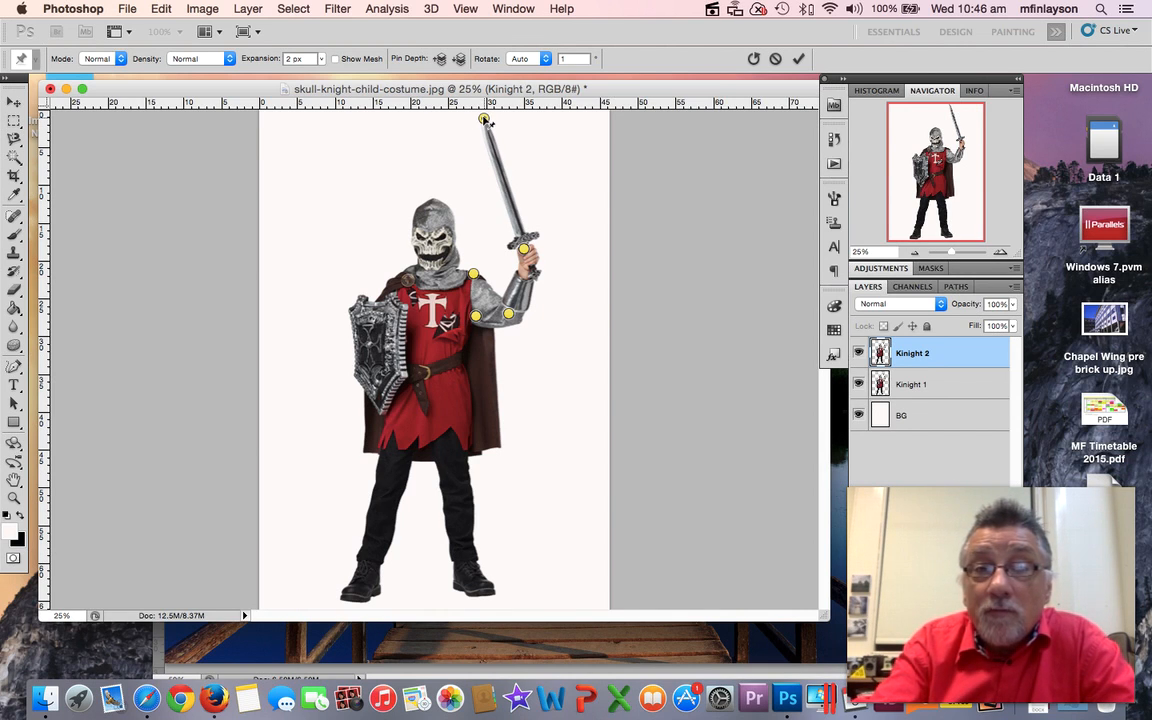
# Tilt the Kinight 2 sword rightward by moving its tip pin to about 33 on the horizontal ruler, and apply the warp
pyautogui.moveTo(483, 118); pyautogui.dragTo(508, 118)
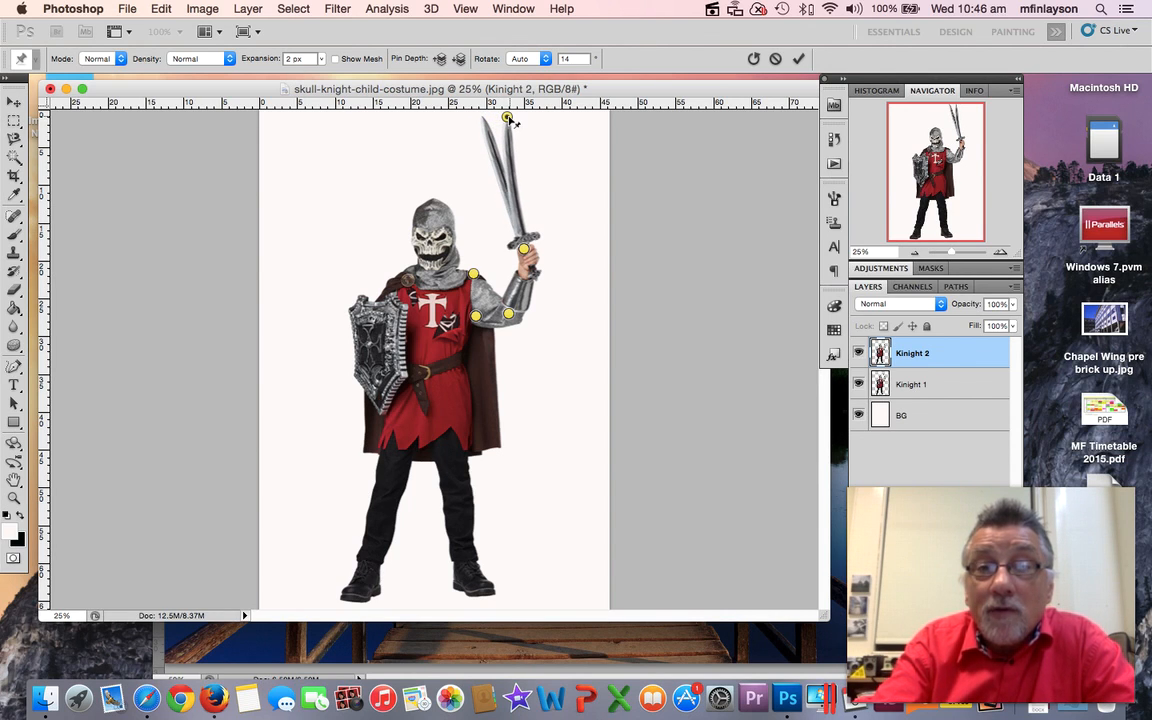
pyautogui.click(13, 102)
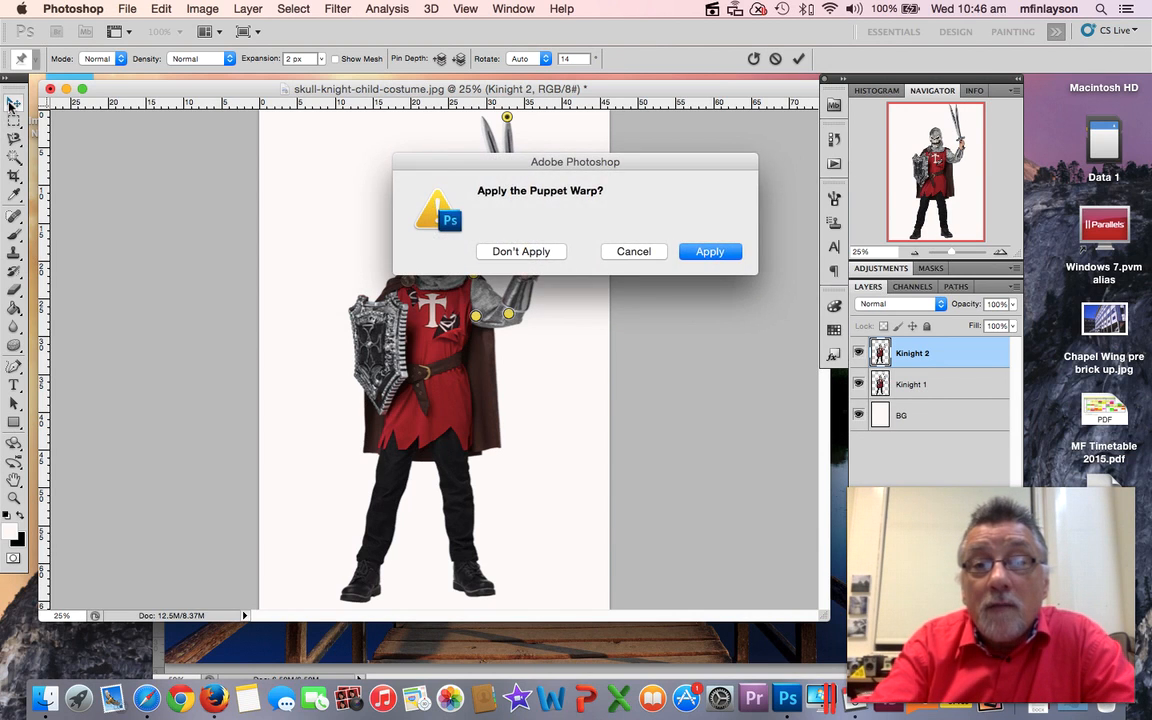
pyautogui.click(709, 252)
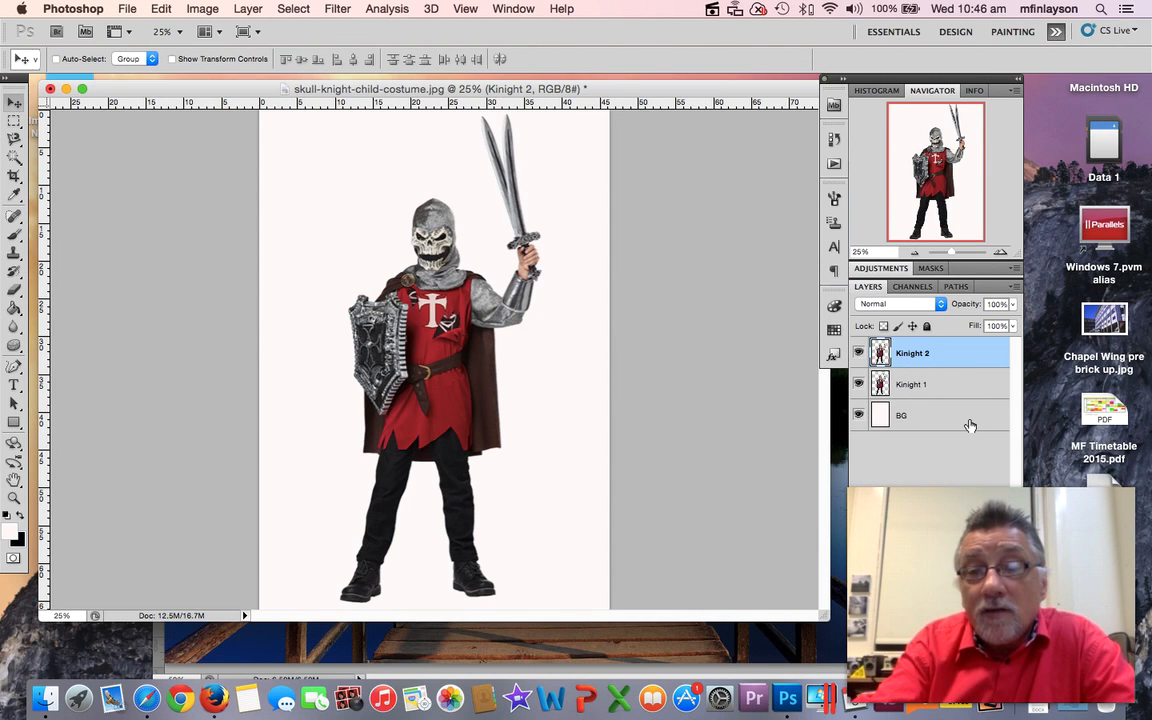
# Compare the warped sword with the original by toggling the Kinight 2 layer's visibility off and on
pyautogui.click(858, 353)
pyautogui.click(858, 353)
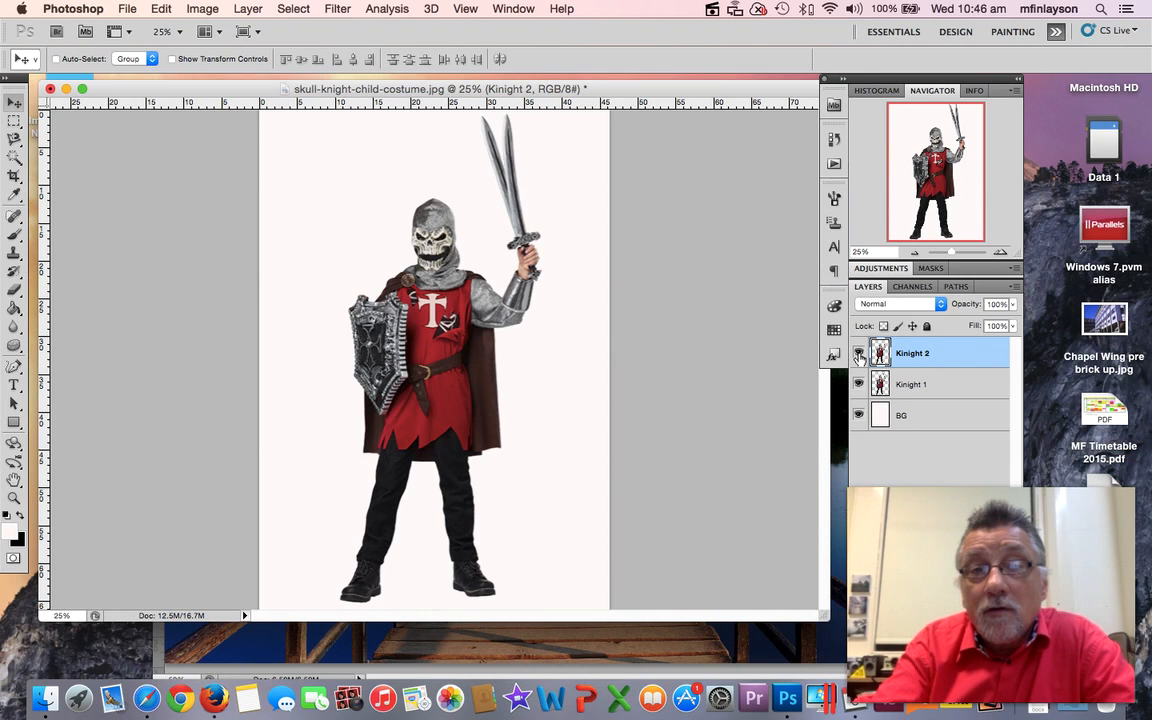
pyautogui.click(858, 353)
pyautogui.click(858, 353)
pyautogui.click(858, 354)
pyautogui.click(858, 354)
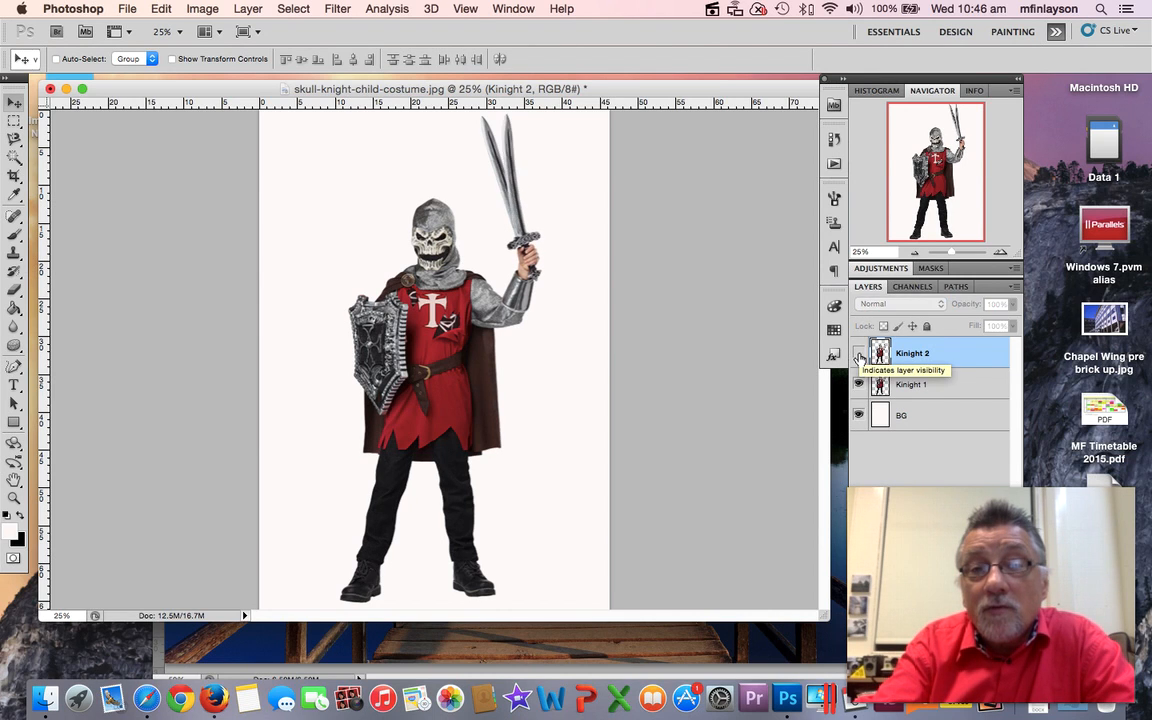
pyautogui.click(858, 354)
pyautogui.click(858, 354)
# Duplicate the Kinight 2 layer within the same document under the name "Kinight 3"
pyautogui.rightClick(939, 356)
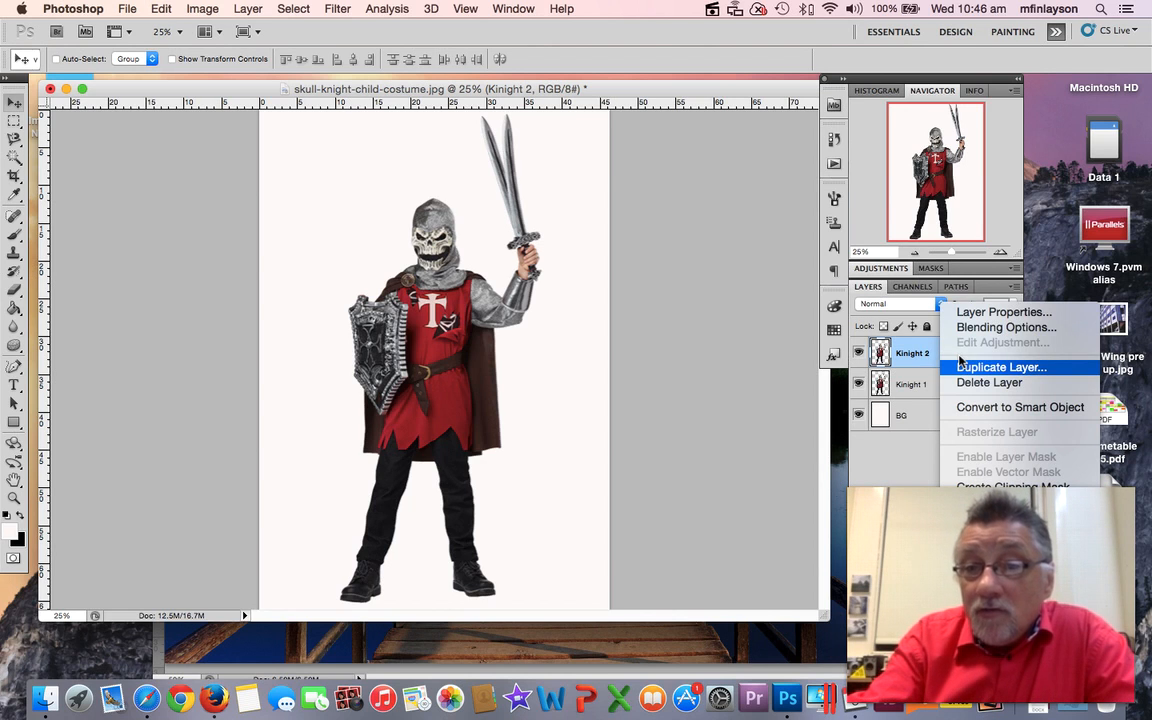
pyautogui.click(963, 367)
pyautogui.click(557, 296)
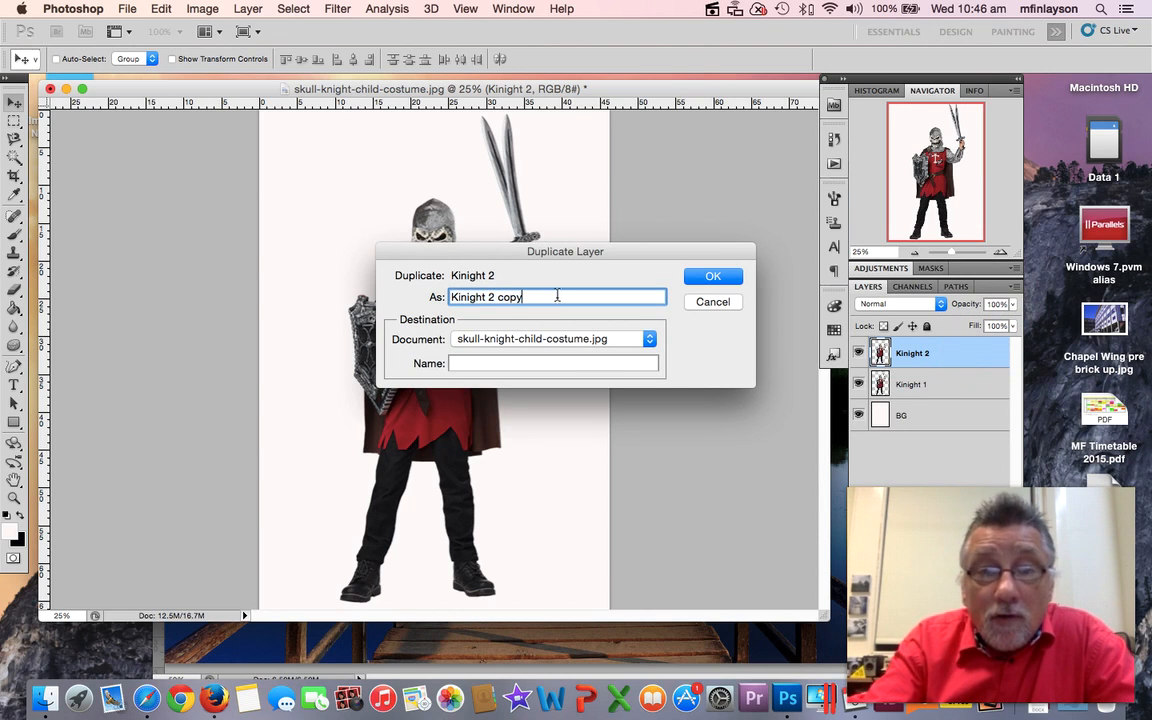
pyautogui.moveTo(530, 296); pyautogui.dragTo(496, 296)
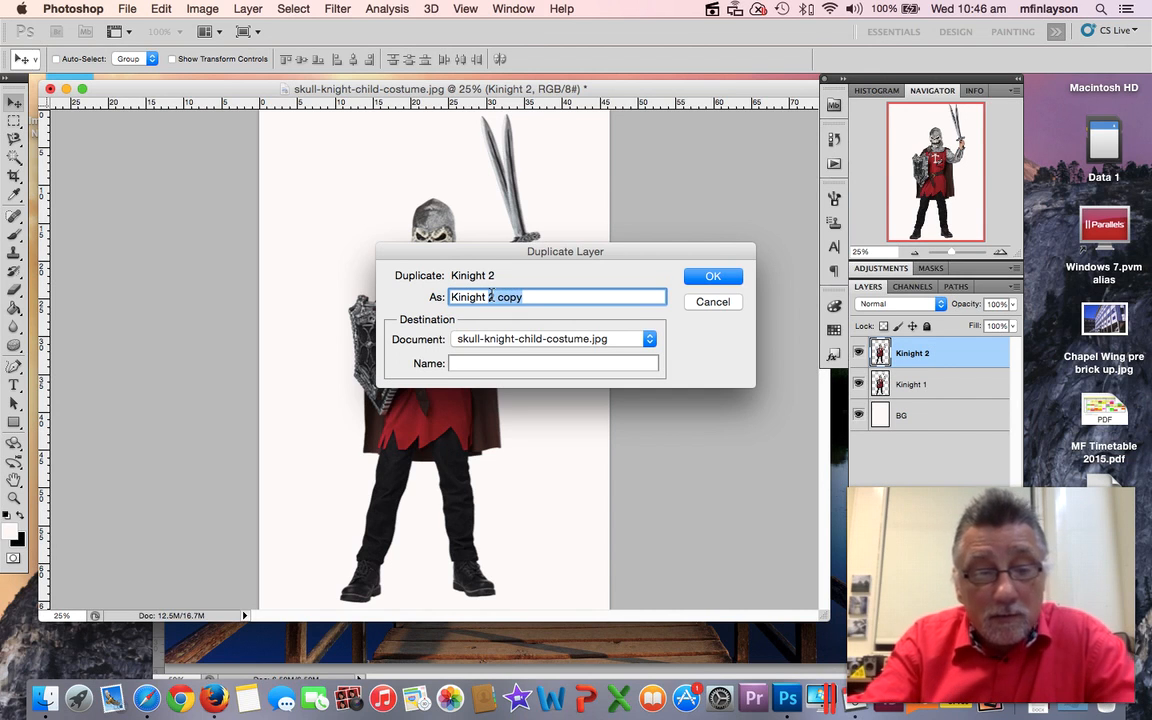
pyautogui.write('3')
pyautogui.click(723, 279)
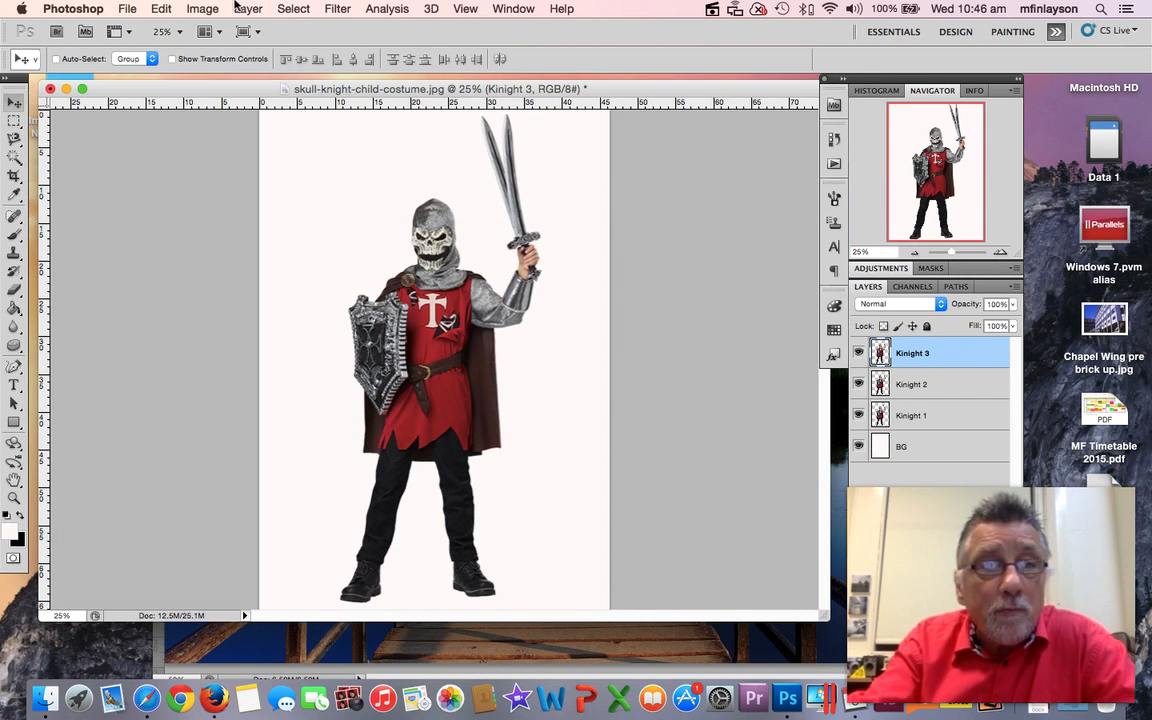
# Start Puppet Warp on the Kinight 3 layer and pin the raised arm's shoulder, underarm and elbow, the hand, and the second sword's tip
pyautogui.click(160, 8)
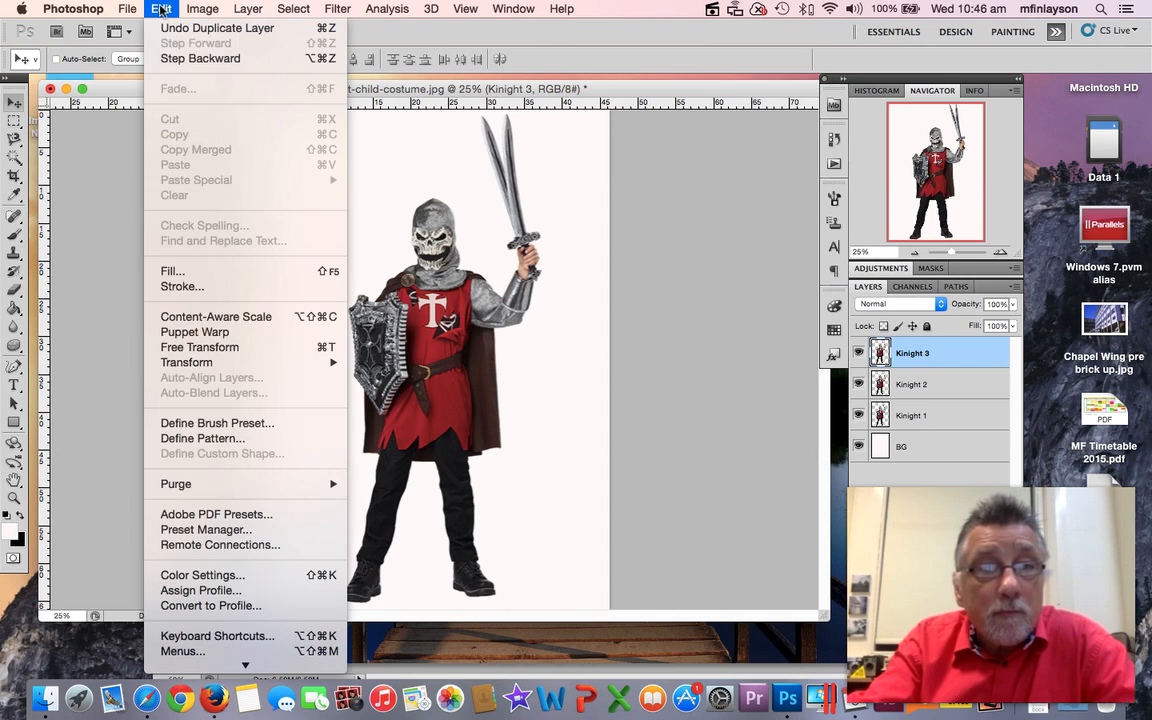
pyautogui.click(200, 331)
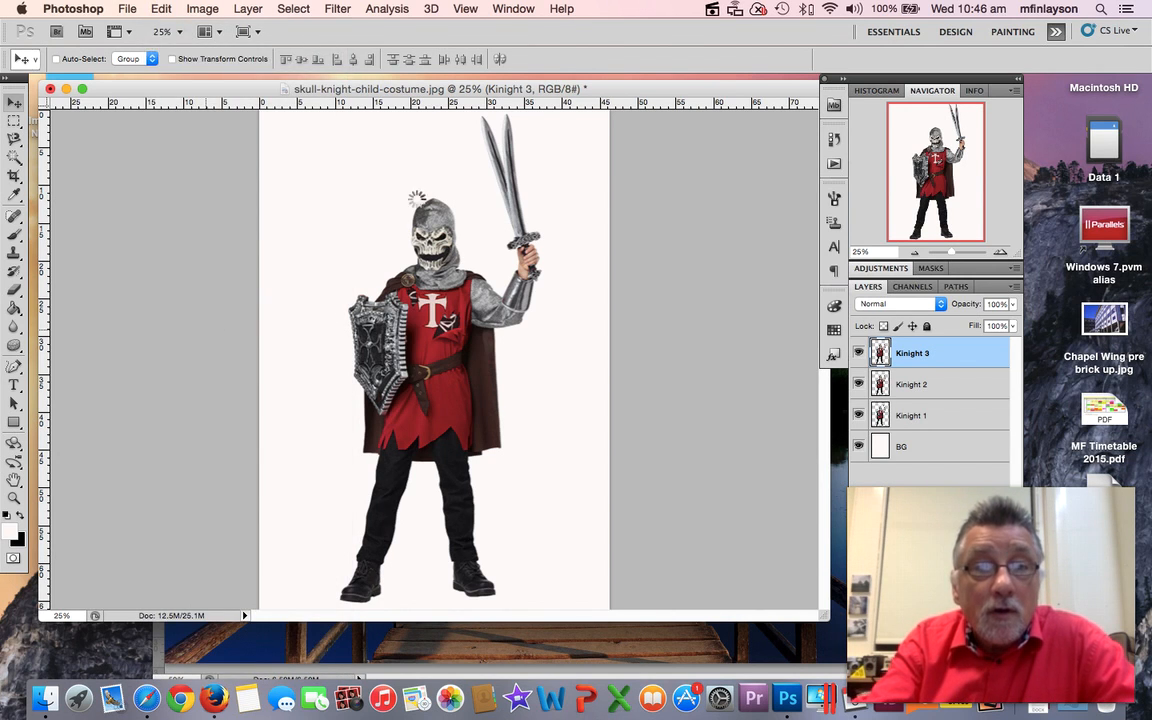
pyautogui.click(472, 274)
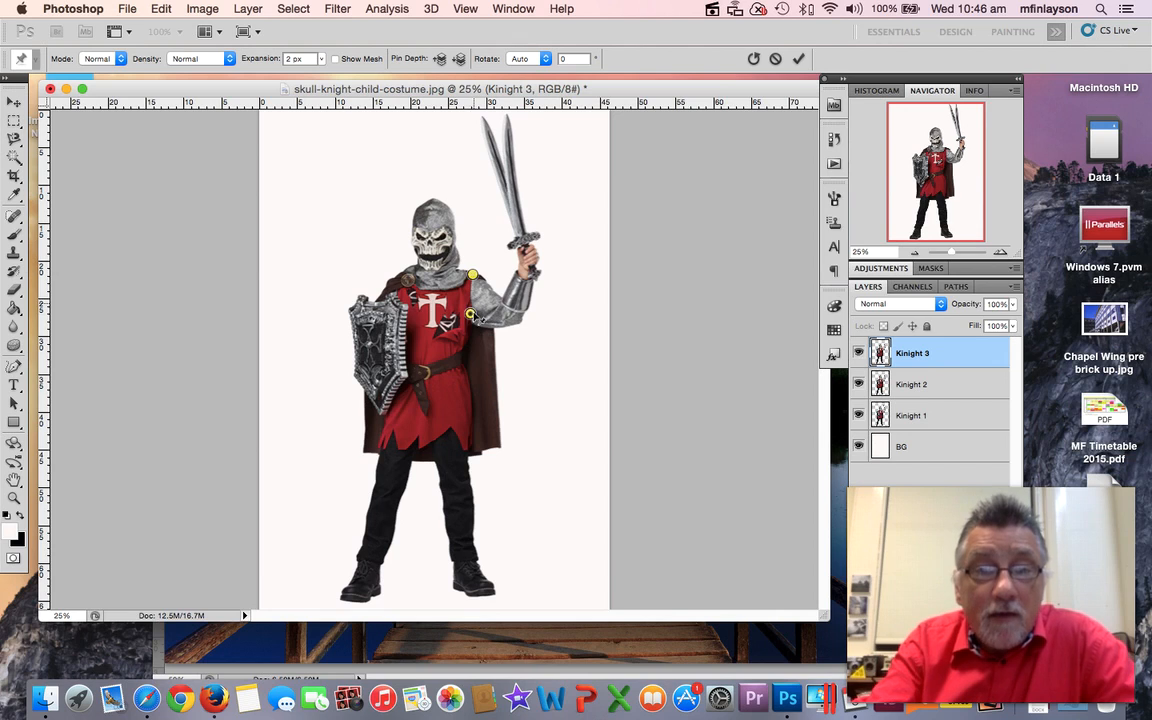
pyautogui.click(470, 316)
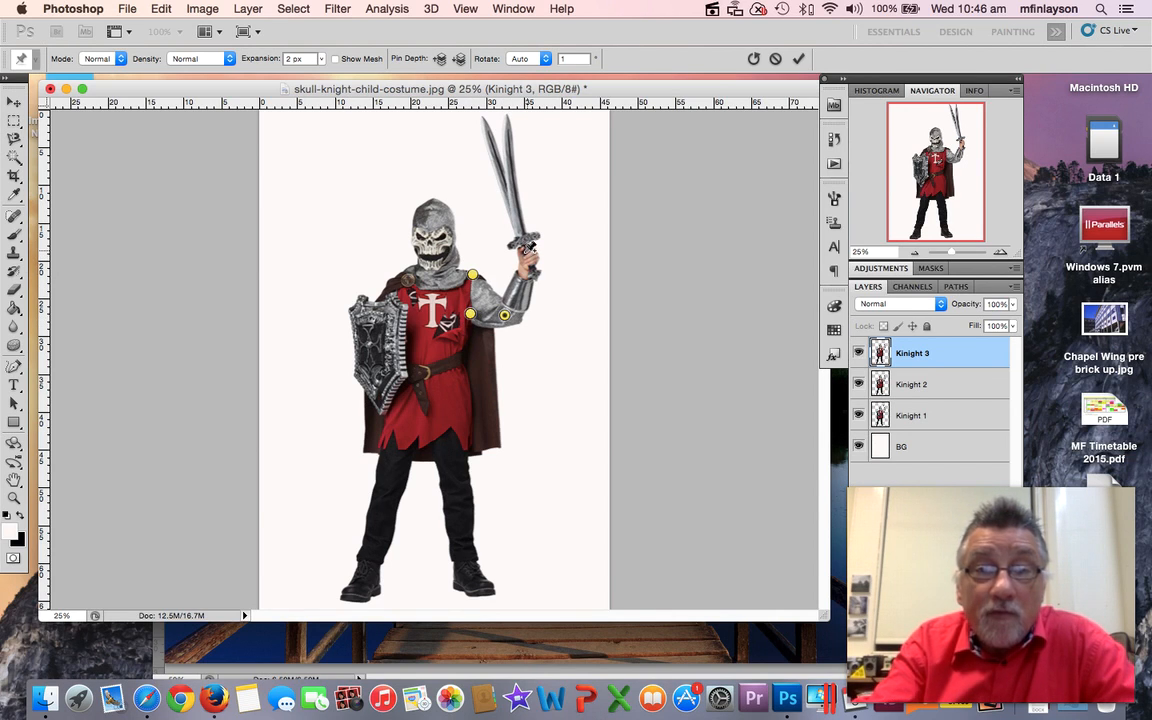
pyautogui.click(507, 118)
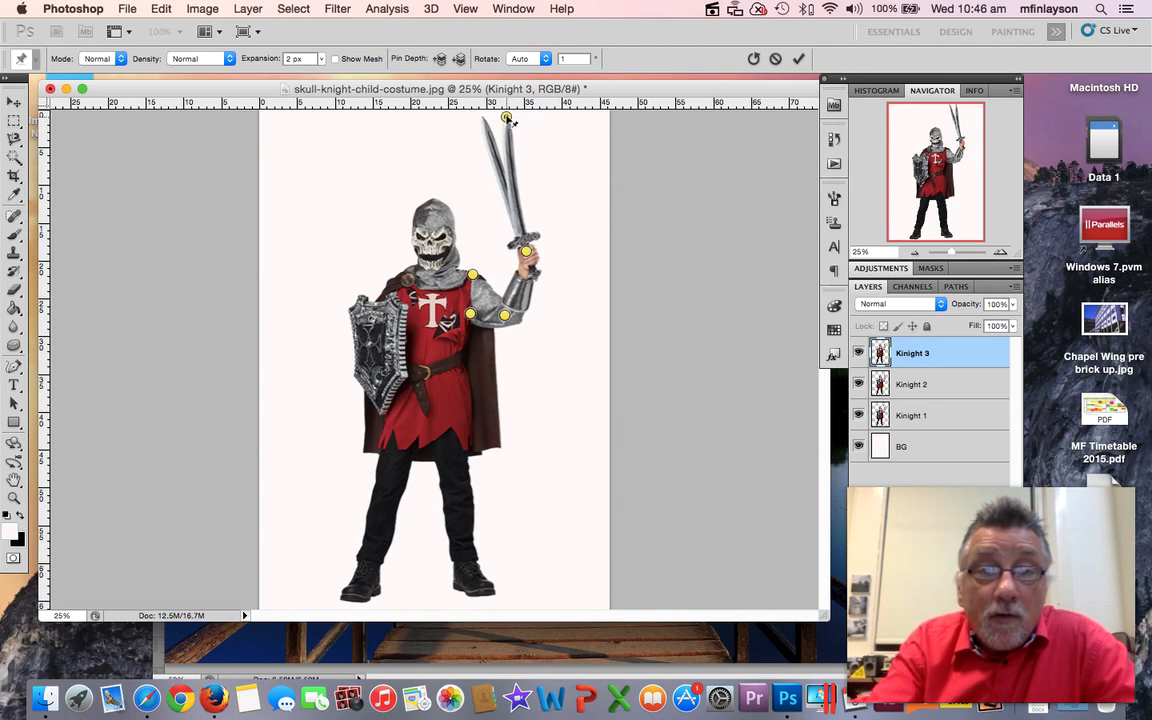
# Bend the Kinight 3 sword further right by moving its tip pin to about 36 on the horizontal ruler, and apply the warp
pyautogui.moveTo(508, 118); pyautogui.dragTo(535, 119)
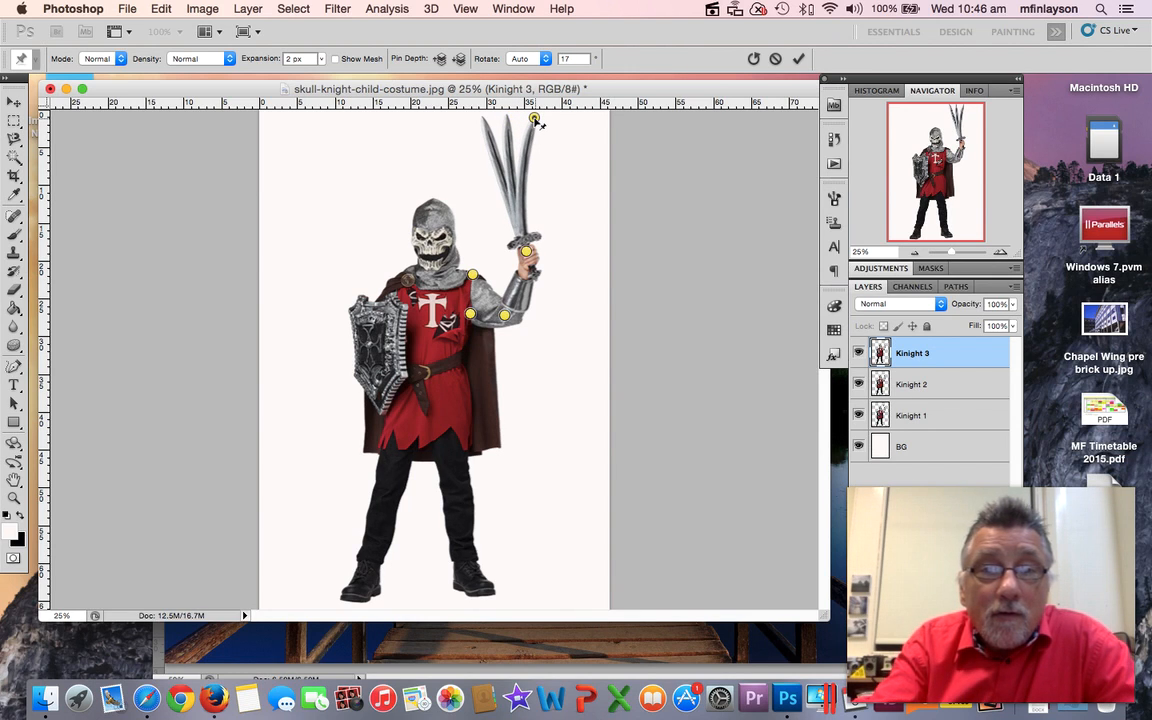
pyautogui.click(15, 101)
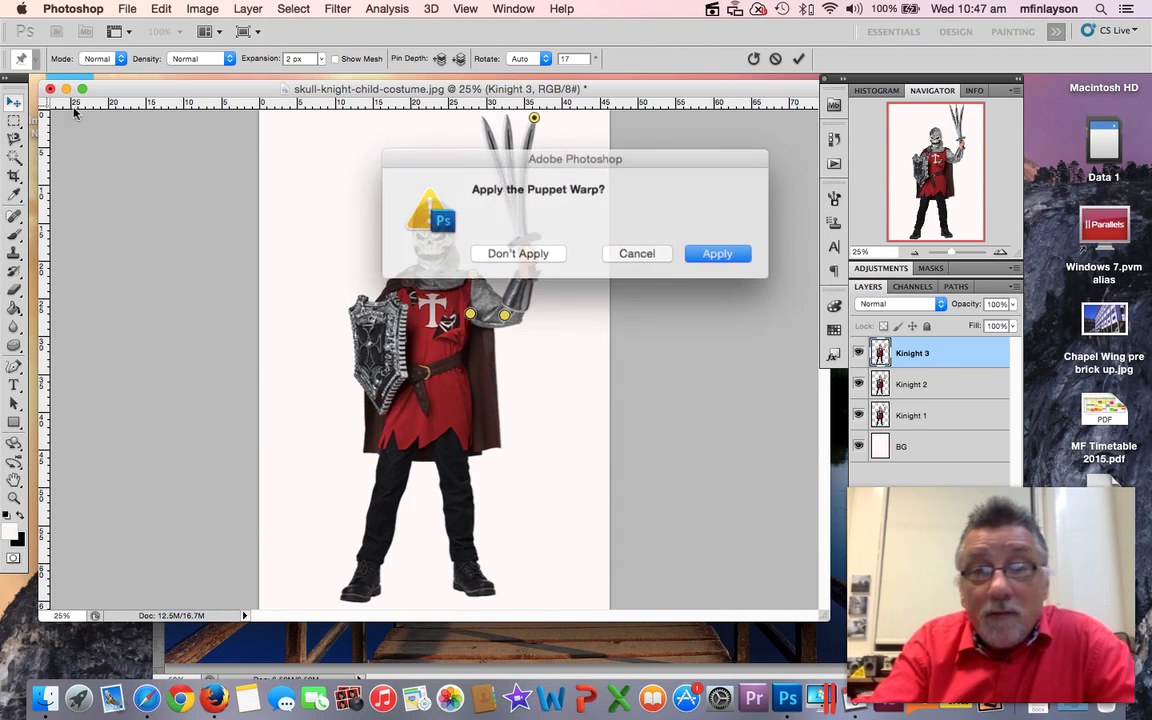
pyautogui.click(715, 256)
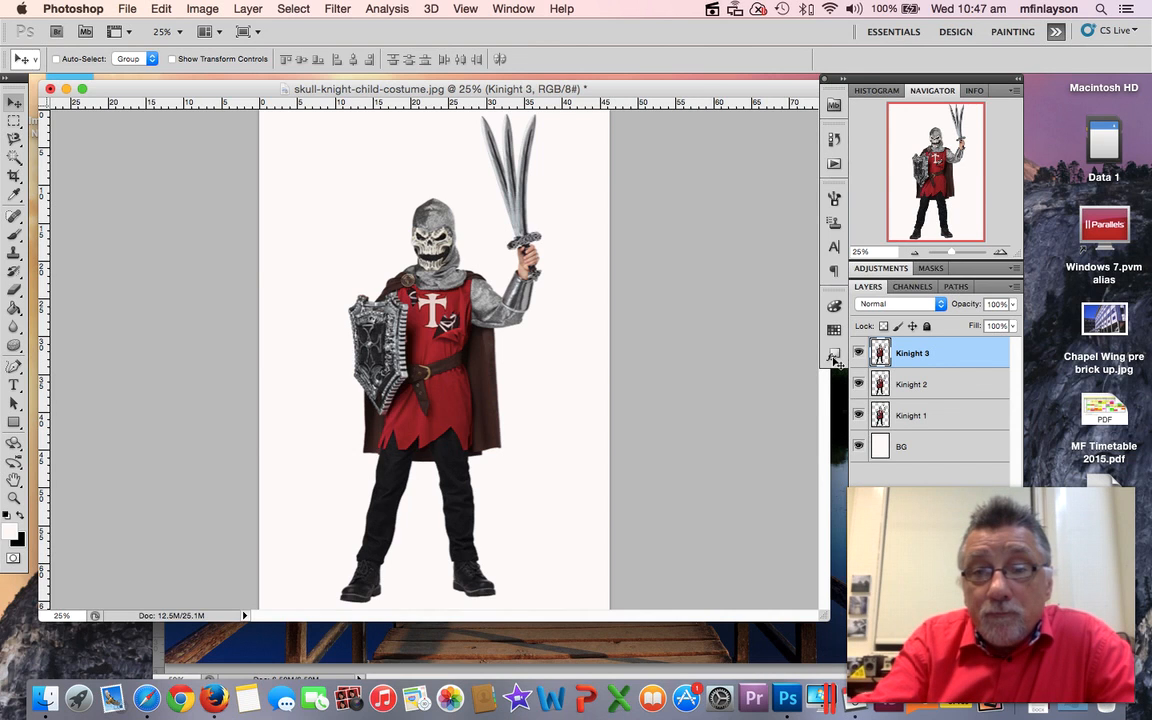
# Duplicate the Kinight 3 layer within the same document under the name "Kinight 4"
pyautogui.rightClick(972, 357)
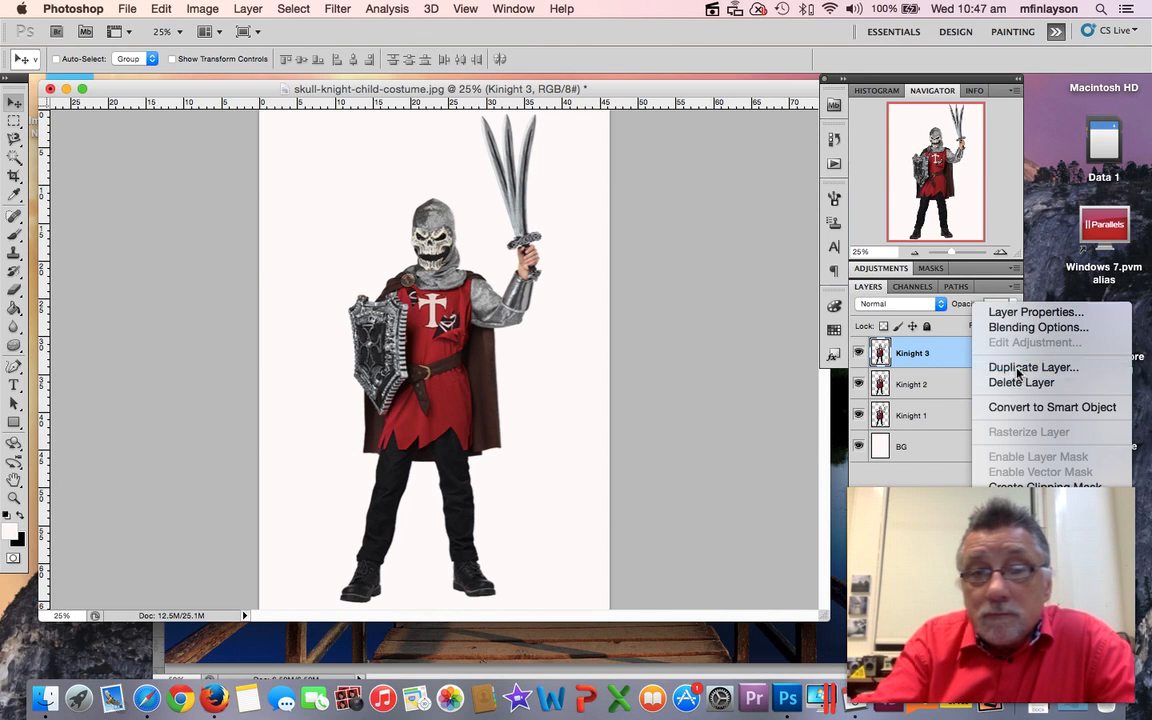
pyautogui.click(1020, 367)
pyautogui.doubleClick(507, 296)
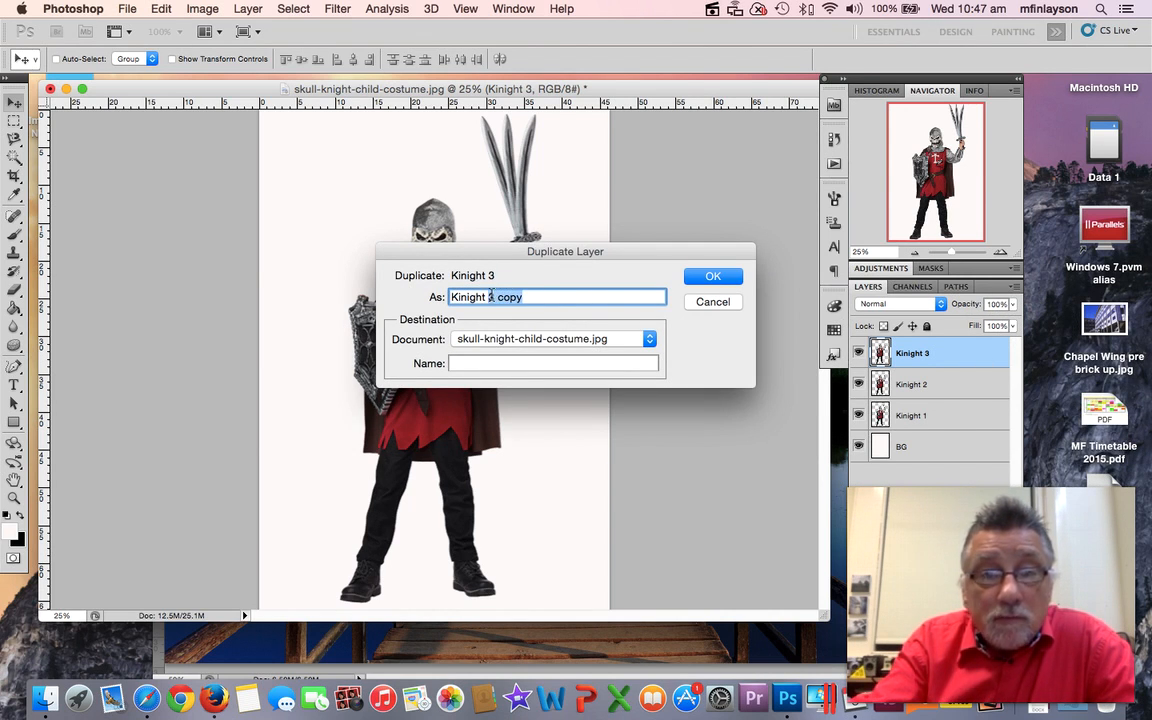
pyautogui.write('4')
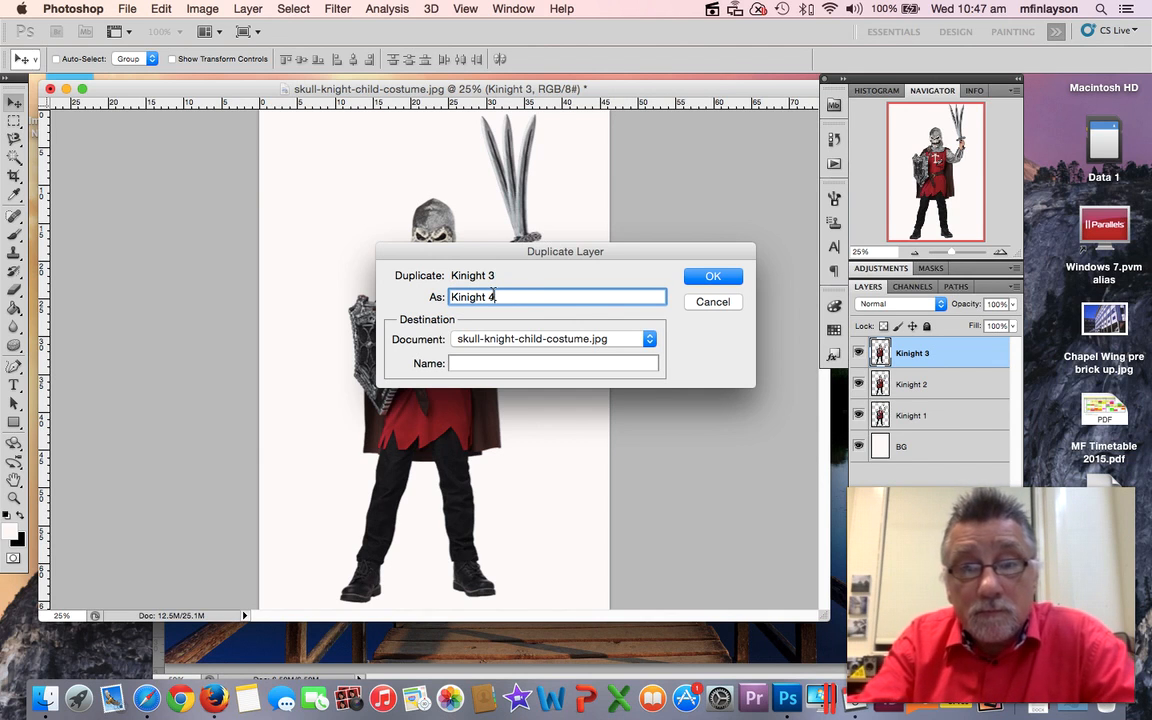
pyautogui.press('Return')
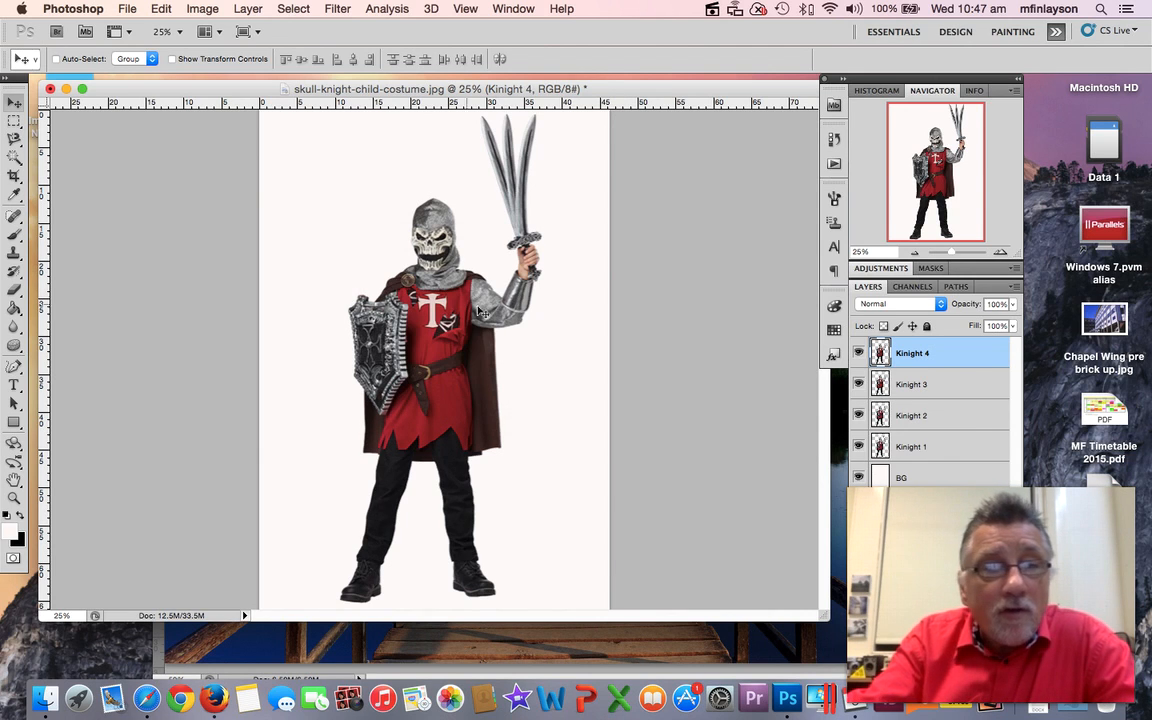
pyautogui.click(160, 10)
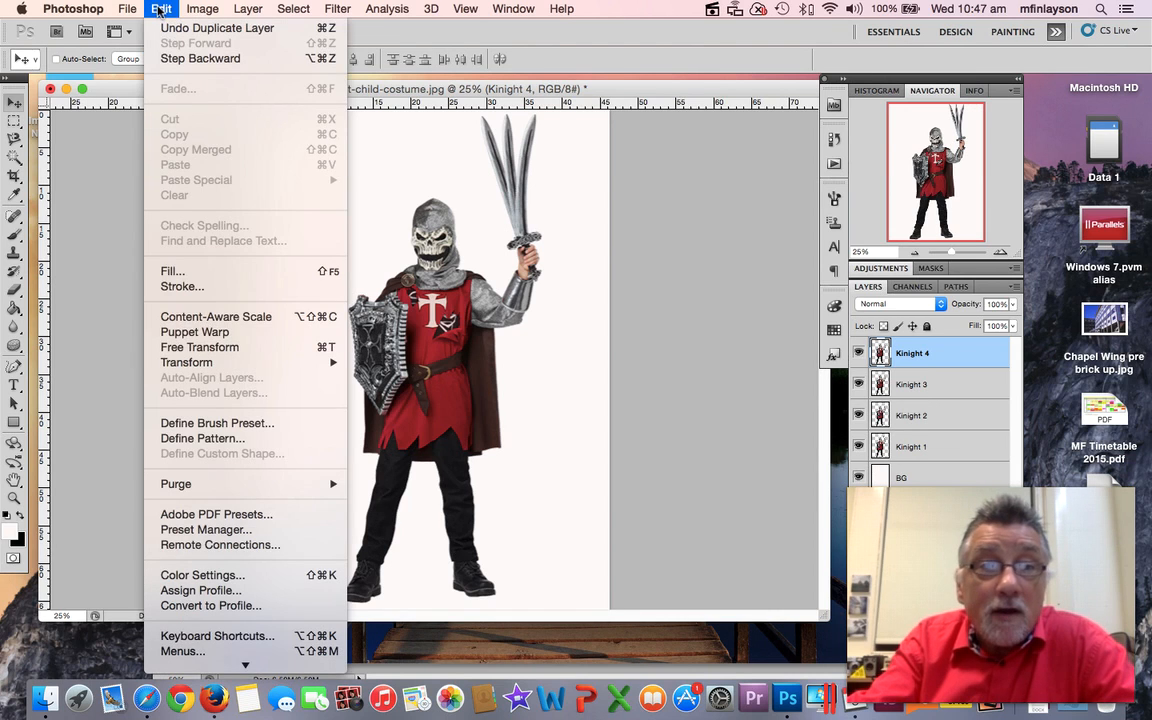
pyautogui.click(203, 343)
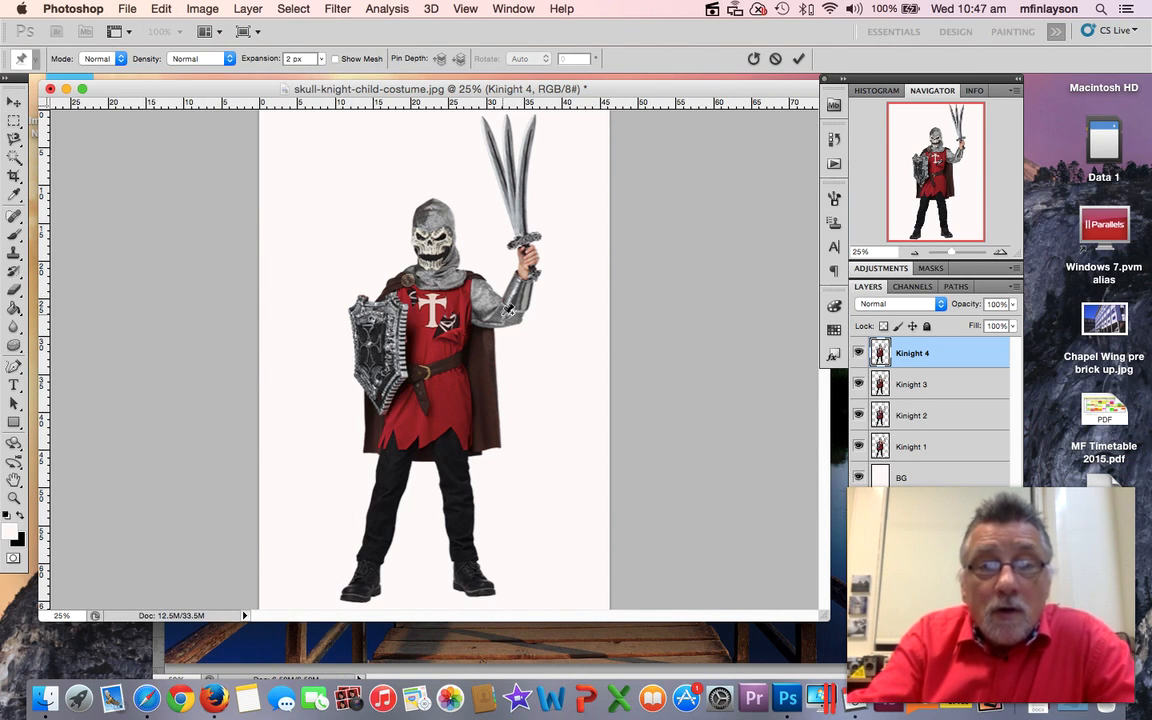
pyautogui.click(466, 293)
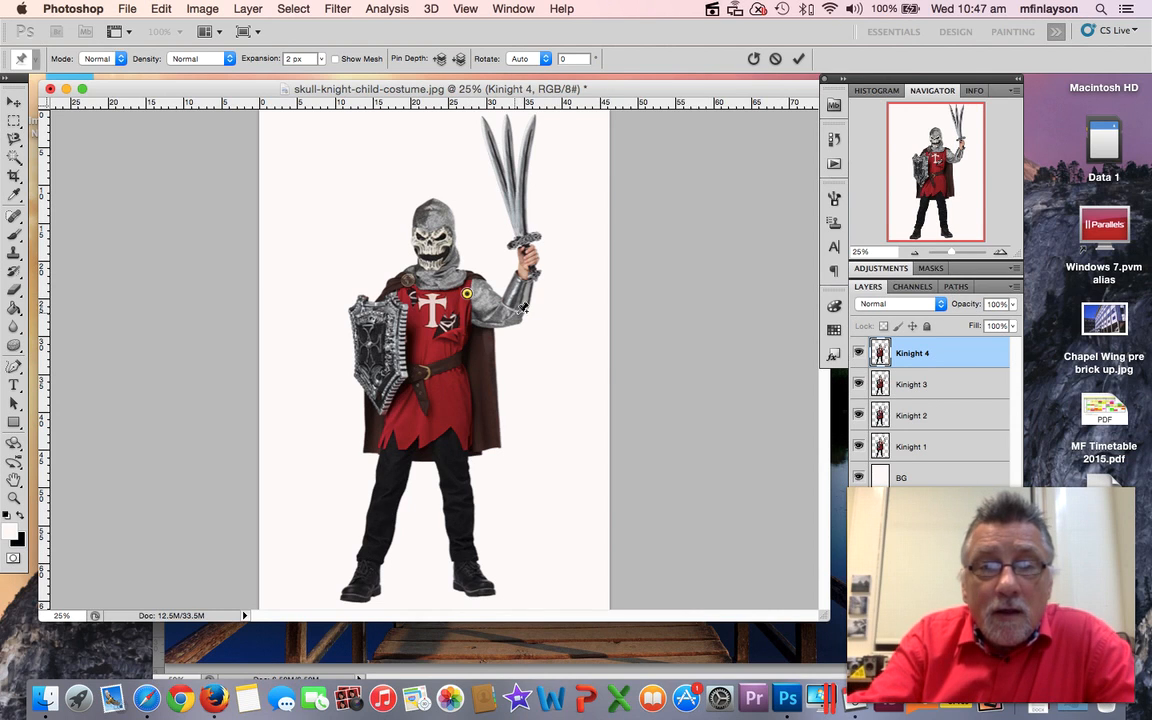
pyautogui.click(525, 270)
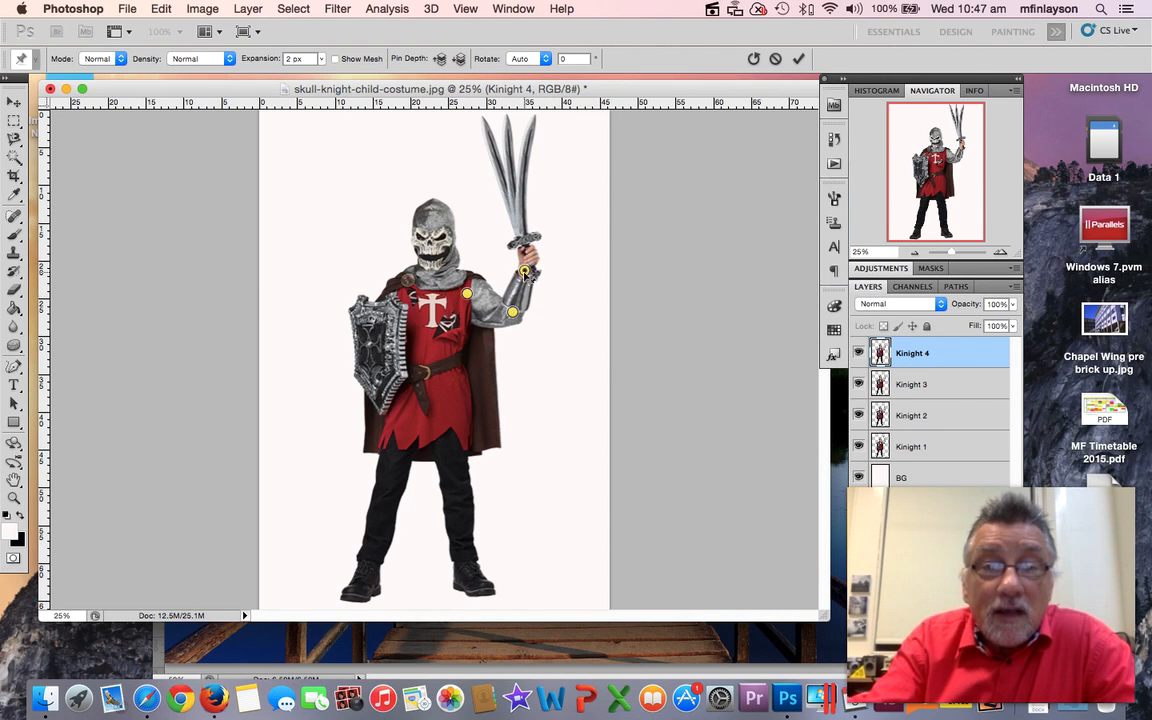
pyautogui.moveTo(525, 270)
pyautogui.mouseDown()
pyautogui.moveTo(507, 254)
pyautogui.moveTo(555, 268)
pyautogui.moveTo(490, 258)
pyautogui.moveTo(538, 262)
pyautogui.mouseUp()
pyautogui.press('v')
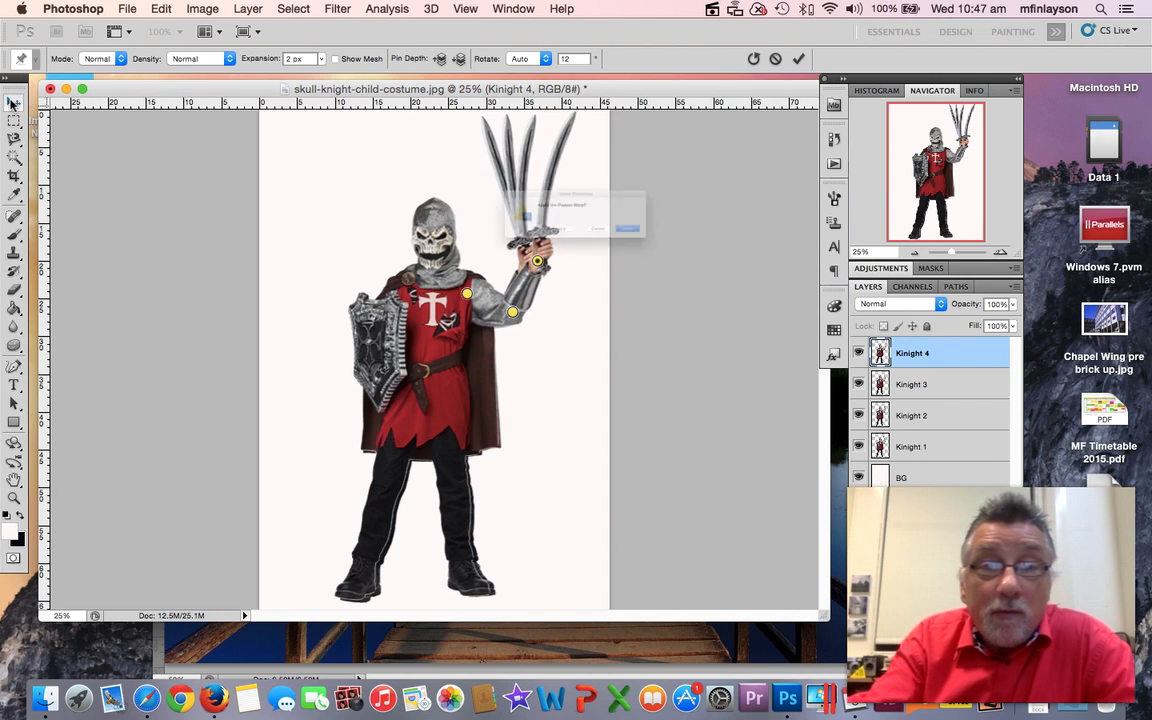
pyautogui.click(525, 251)
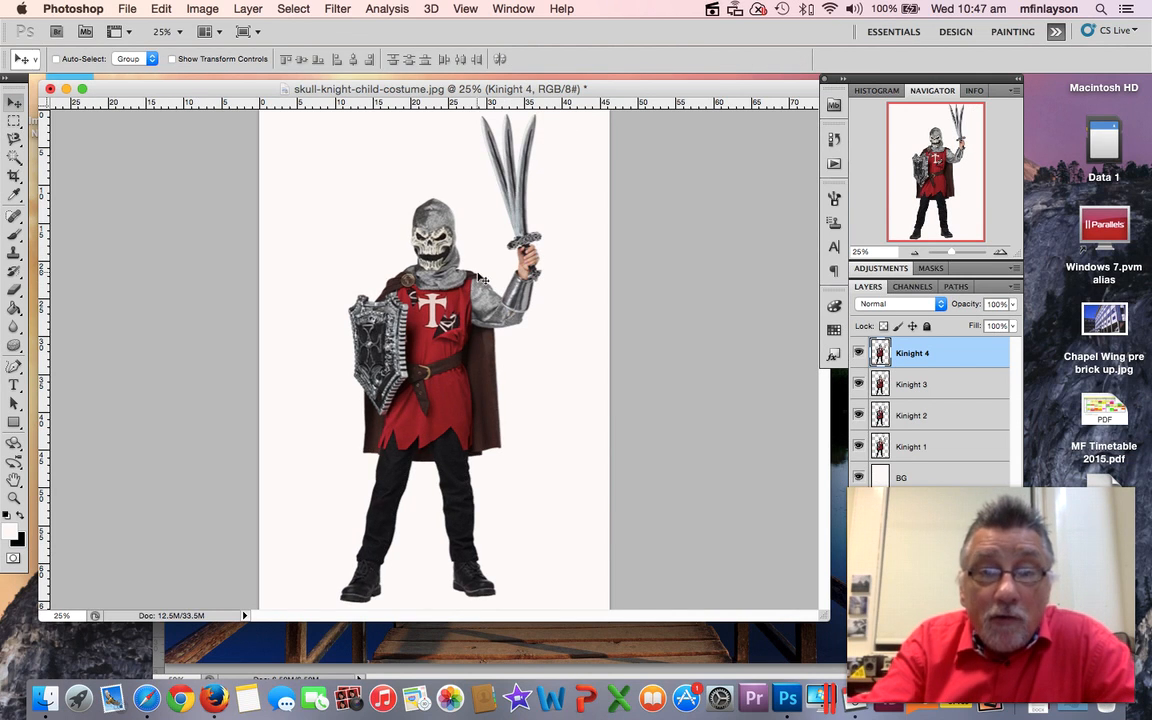
# Start Puppet Warp on the Kinight 4 layer and pin the raised arm's shoulder, underarm, elbow and hand
pyautogui.click(161, 8)
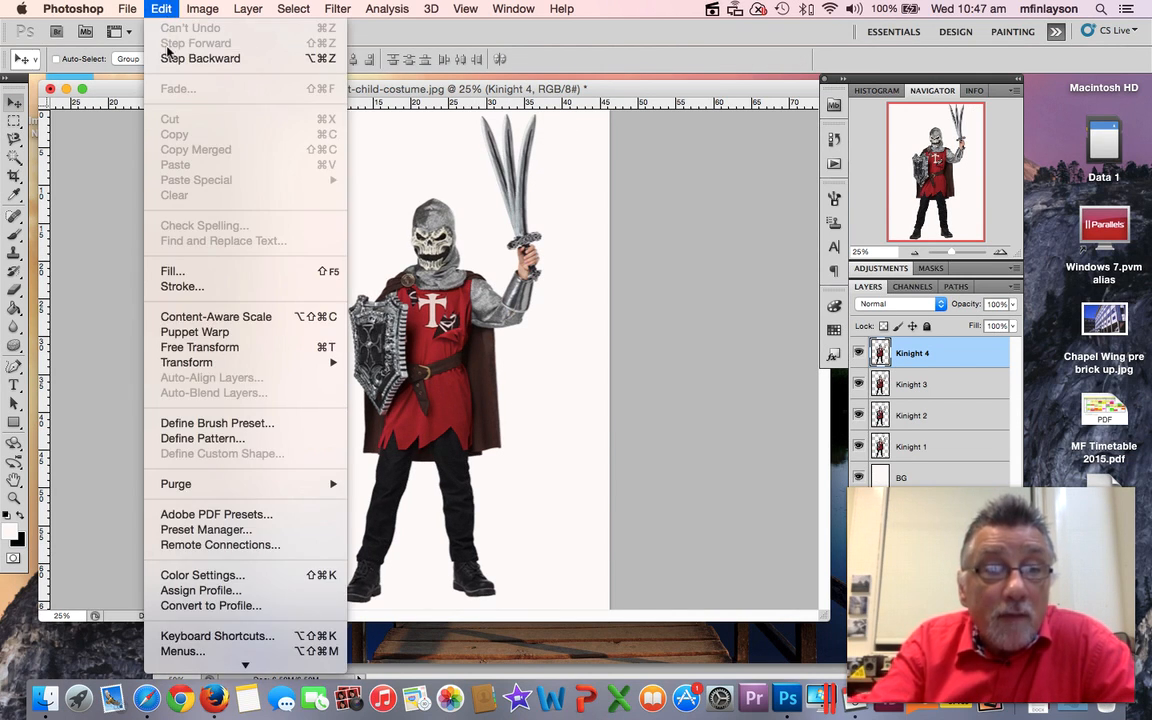
pyautogui.click(195, 331)
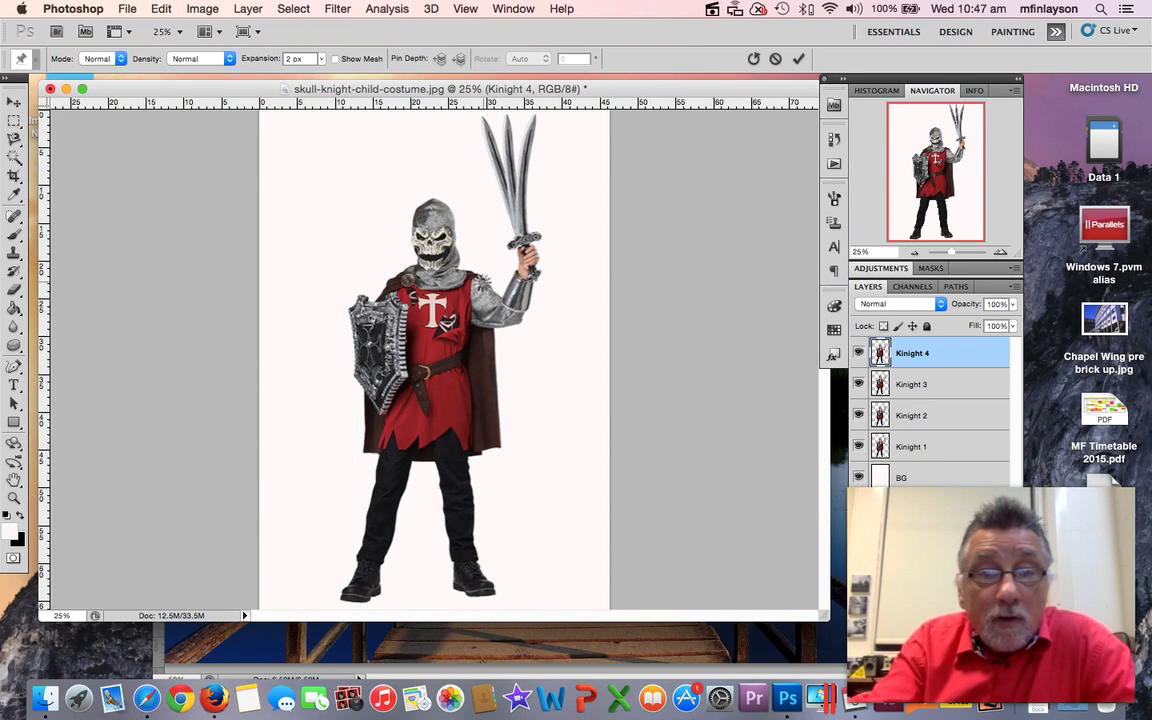
pyautogui.click(473, 274)
pyautogui.click(475, 313)
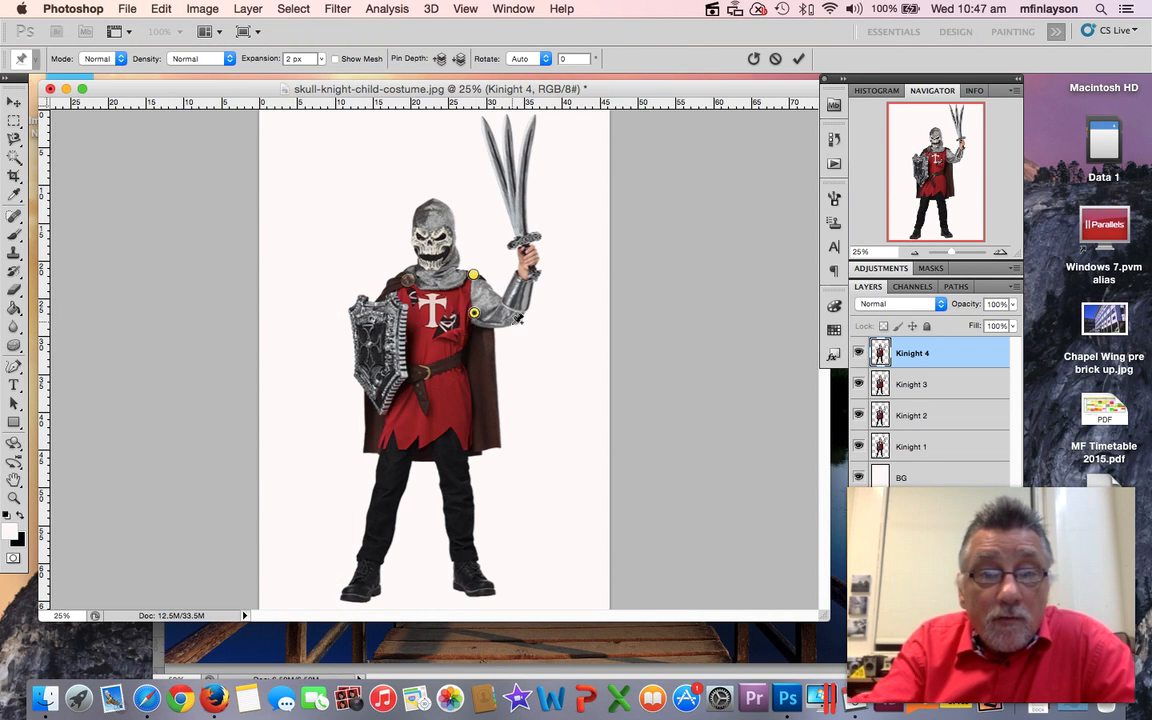
pyautogui.click(508, 314)
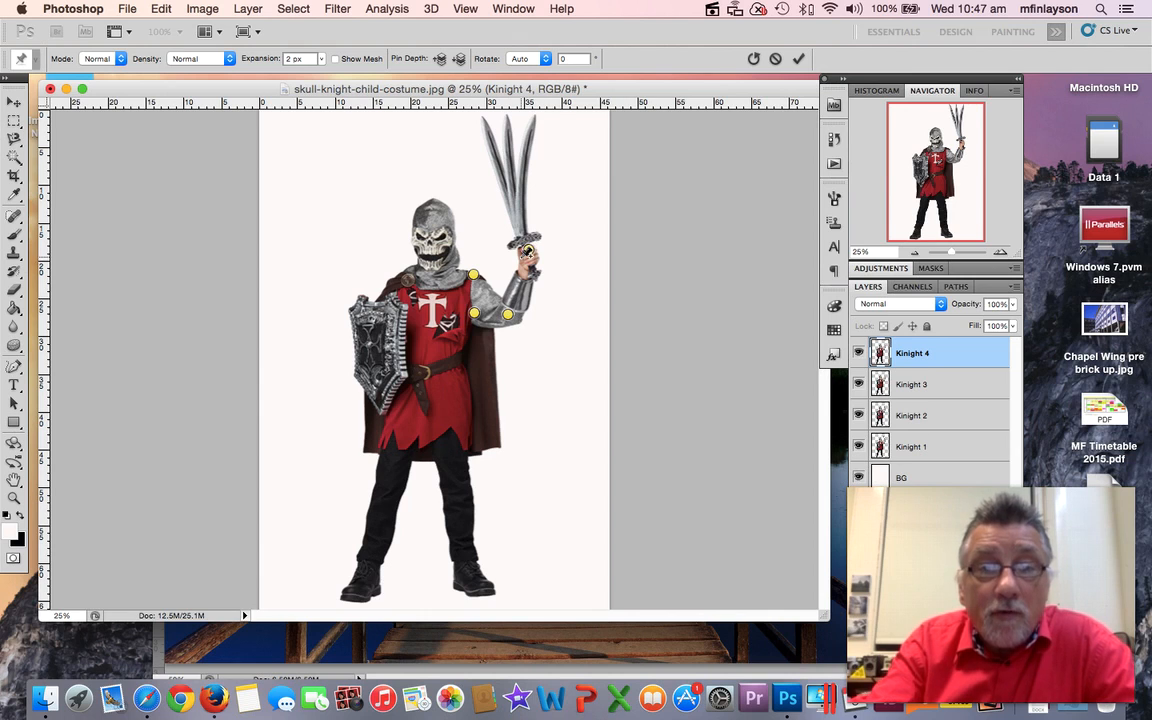
pyautogui.click(527, 249)
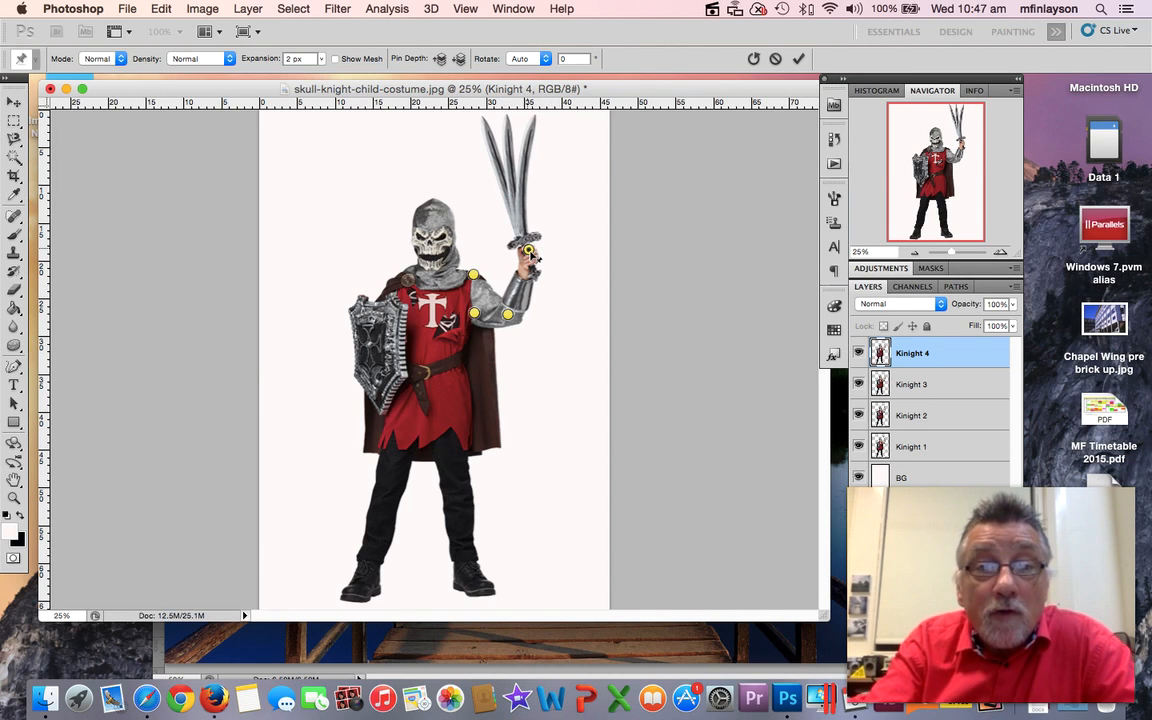
# Swing the Kinight 4 sword outward by moving the hand pin down and right to about 37 on the horizontal ruler, and apply the warp
pyautogui.moveTo(529, 250); pyautogui.dragTo(548, 262)
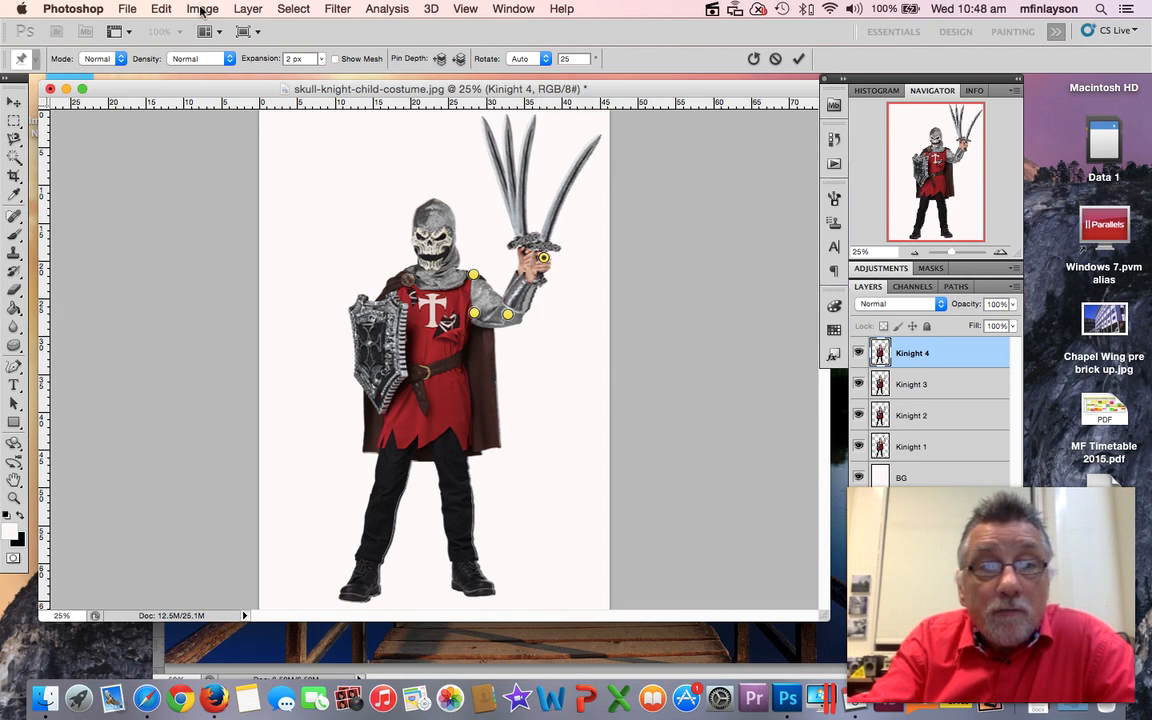
pyautogui.click(13, 101)
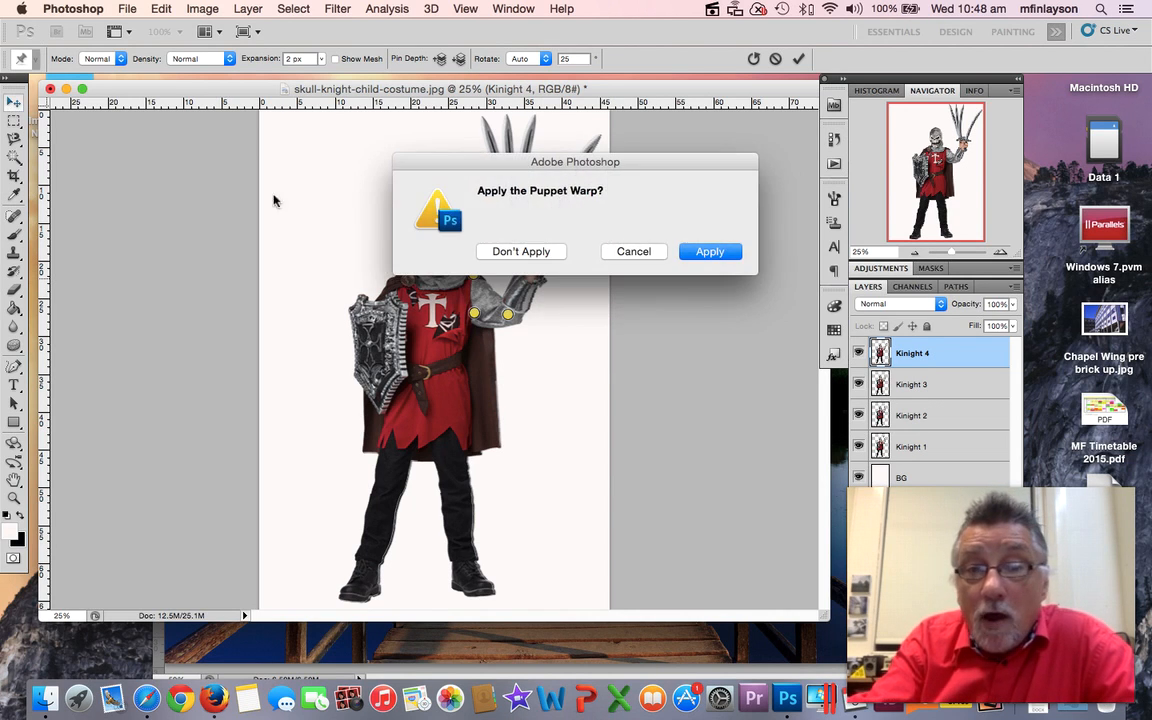
pyautogui.click(709, 252)
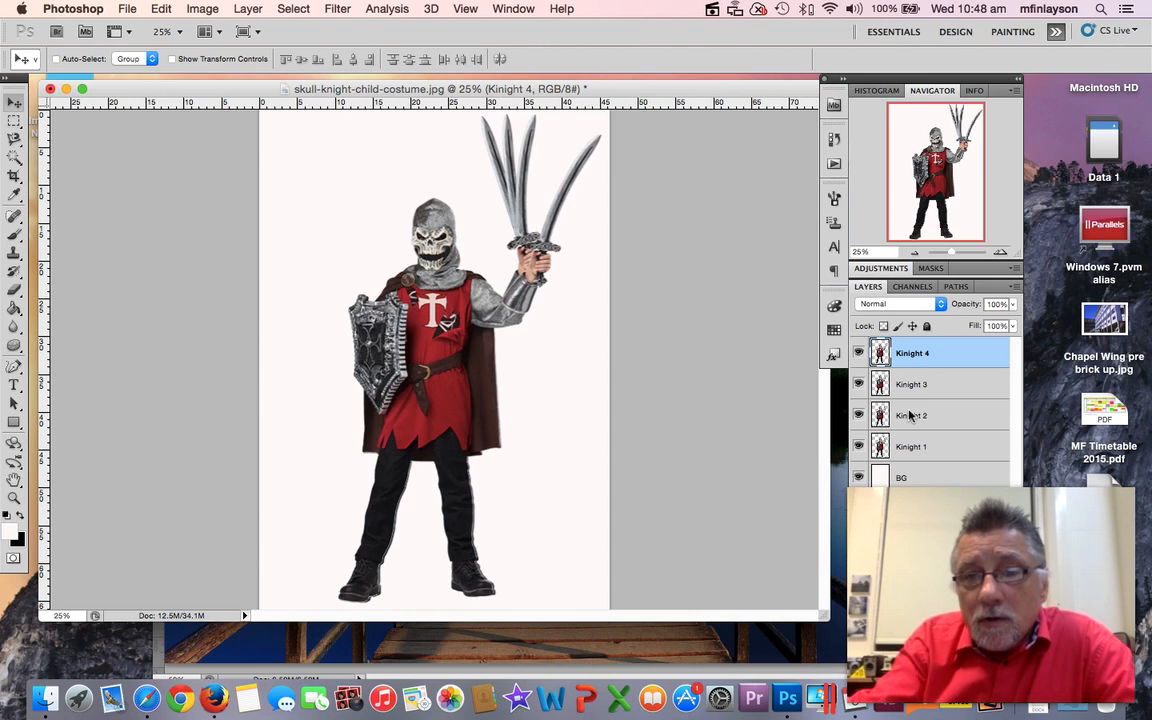
# Review the sword poses by hiding the Kinight 4, Kinight 3 and Kinight 2 layers and showing them again one by one
pyautogui.click(858, 353)
pyautogui.click(858, 384)
pyautogui.click(858, 415)
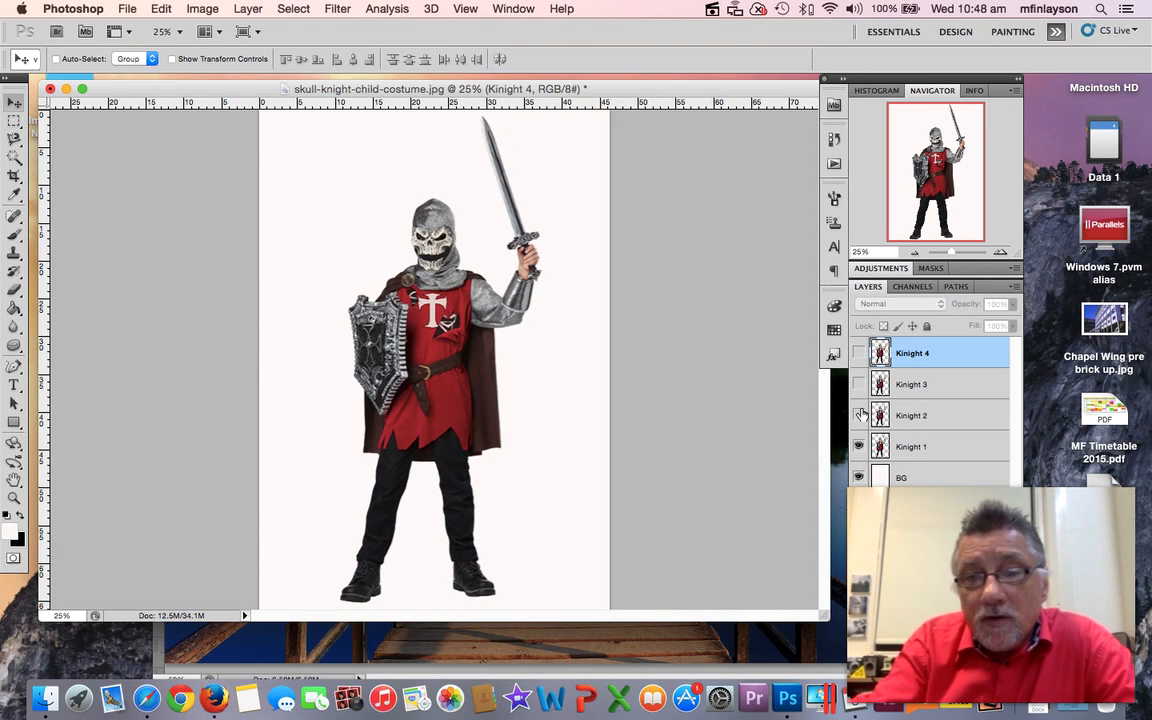
pyautogui.click(858, 415)
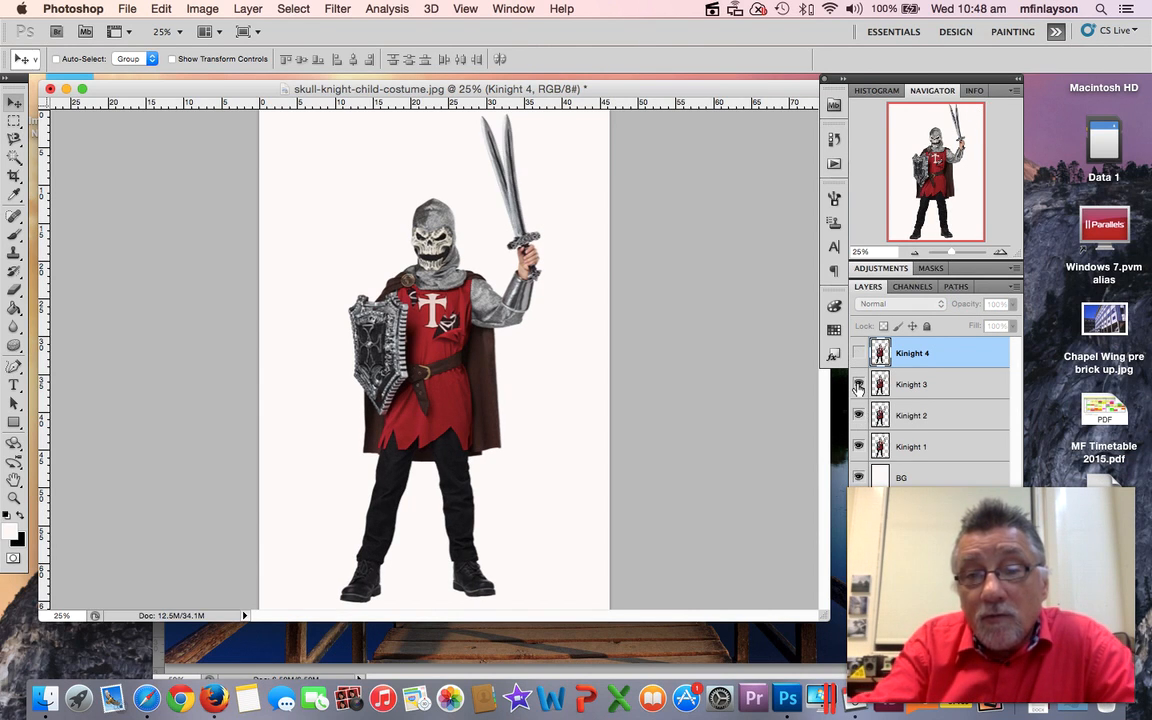
pyautogui.click(858, 384)
pyautogui.click(858, 353)
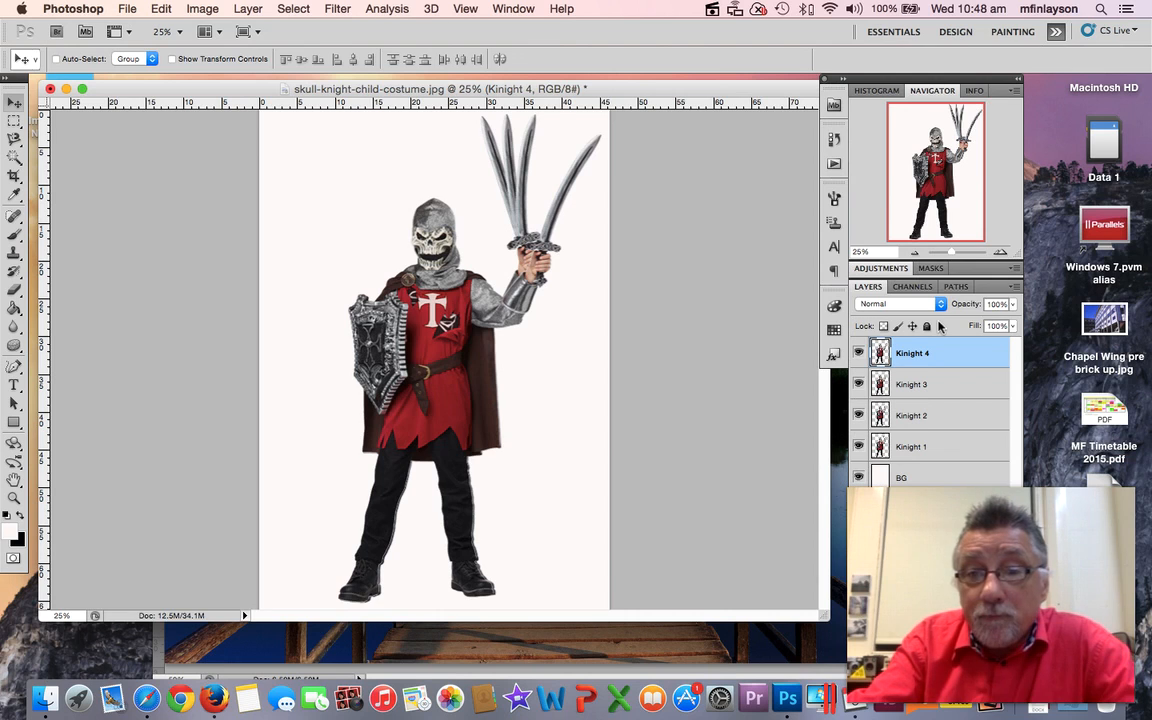
# Hide the Kinight 4, Kinight 3 and Kinight 2 layers, leaving Kinight 1 and BG shown
pyautogui.click(858, 353)
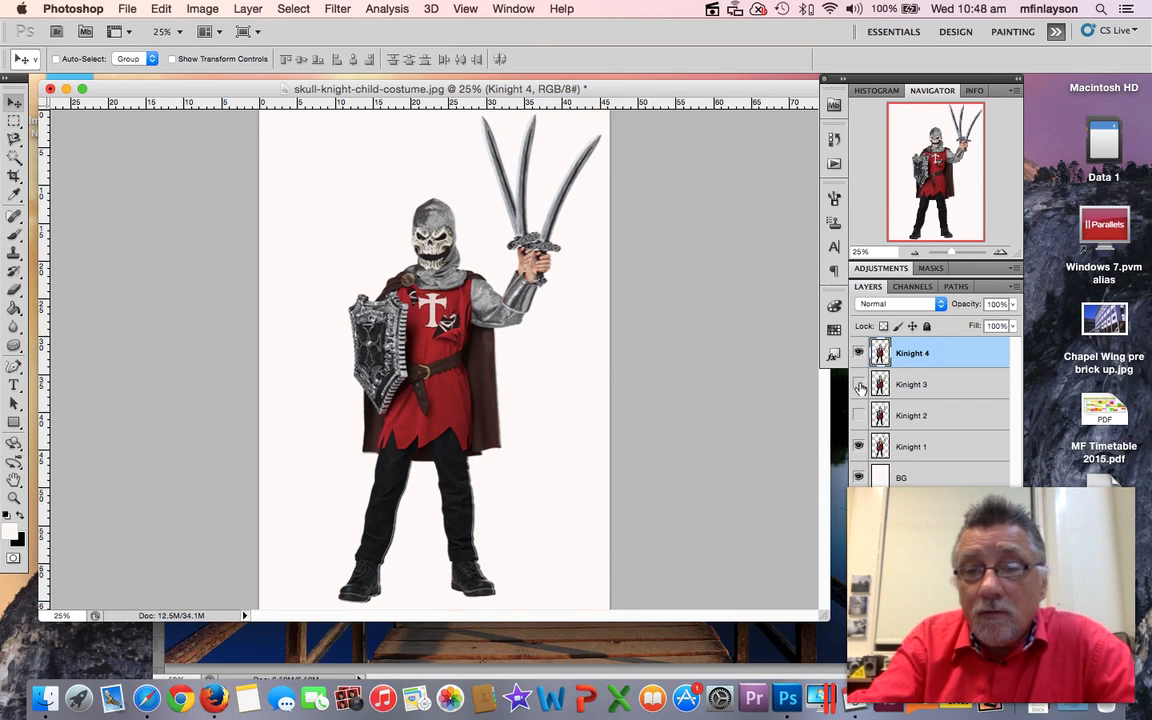
pyautogui.click(858, 384)
pyautogui.click(858, 415)
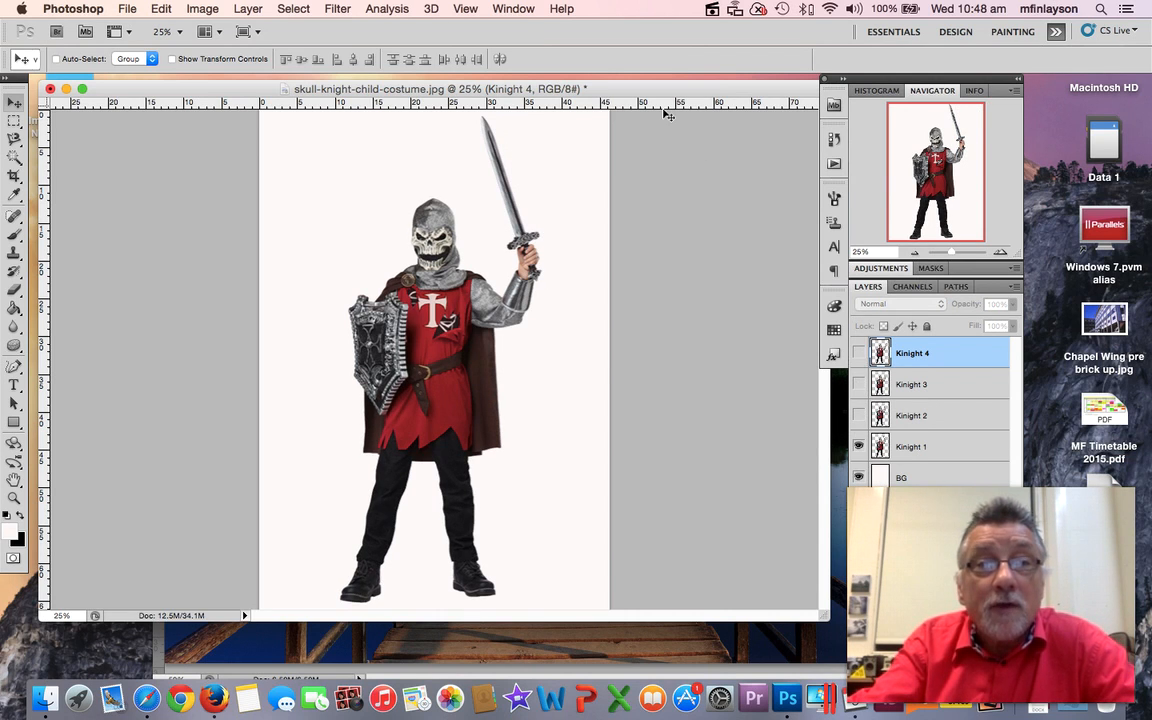
# Open the Animation panel, switch it to timeline mode and back to frames, and place it across the knight's lower body
pyautogui.click(513, 9)
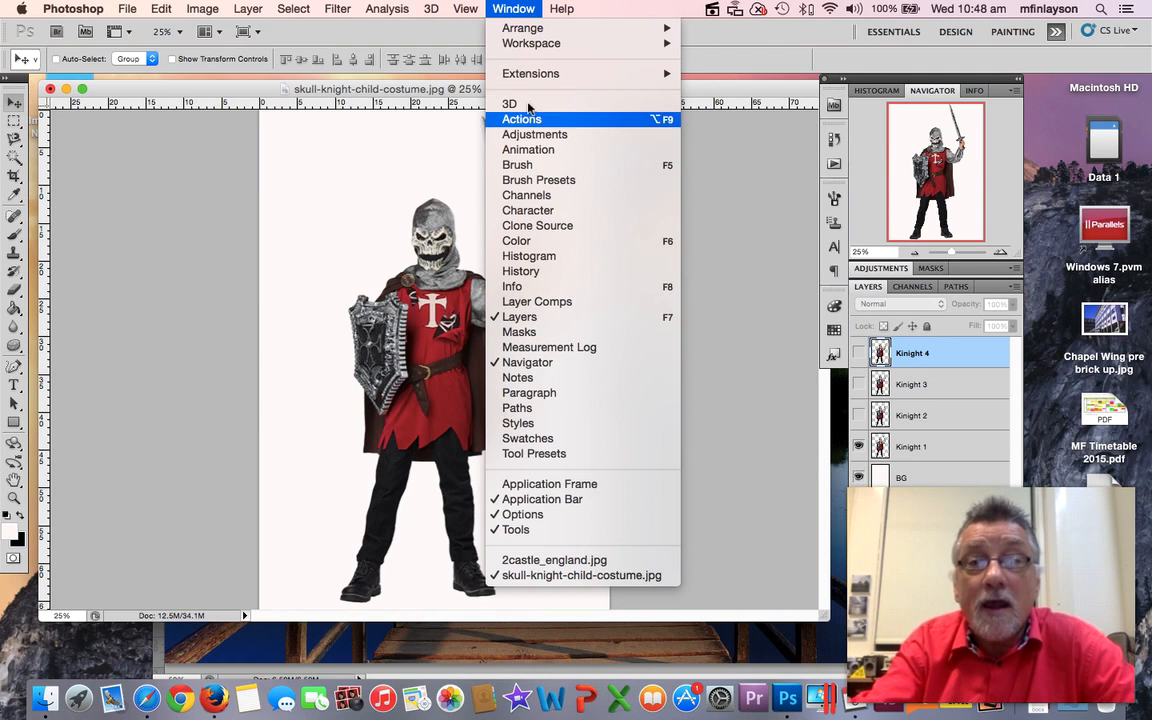
pyautogui.click(528, 149)
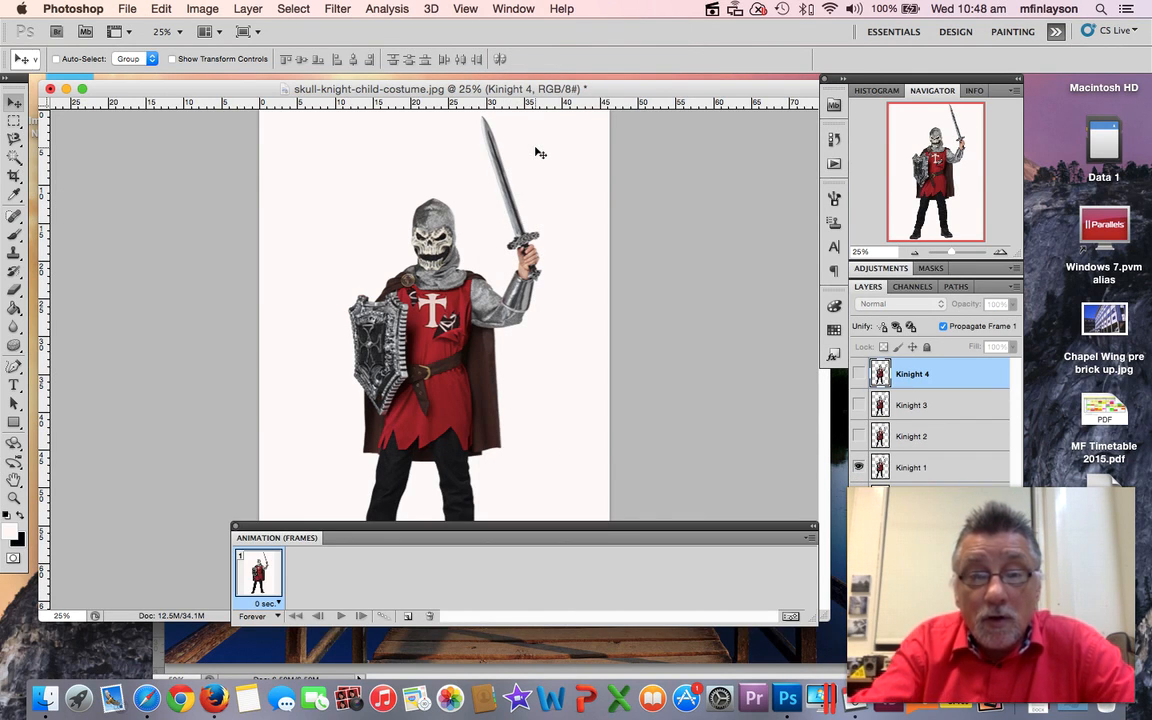
pyautogui.click(790, 617)
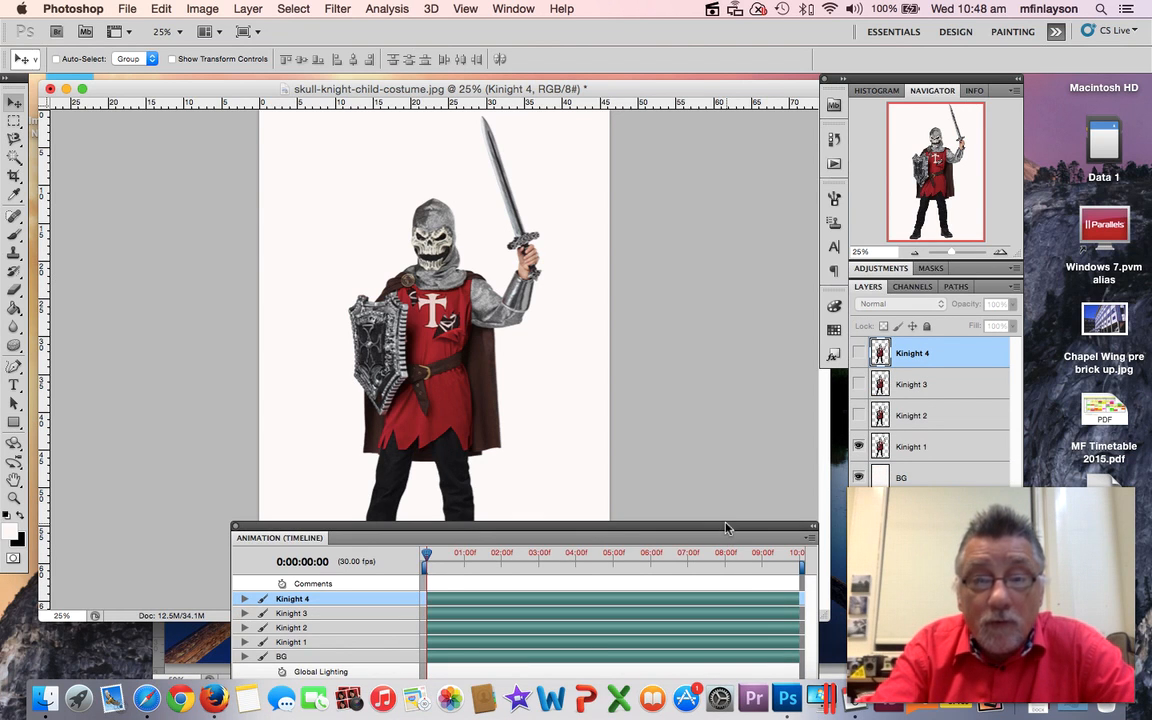
pyautogui.moveTo(726, 528); pyautogui.dragTo(736, 390)
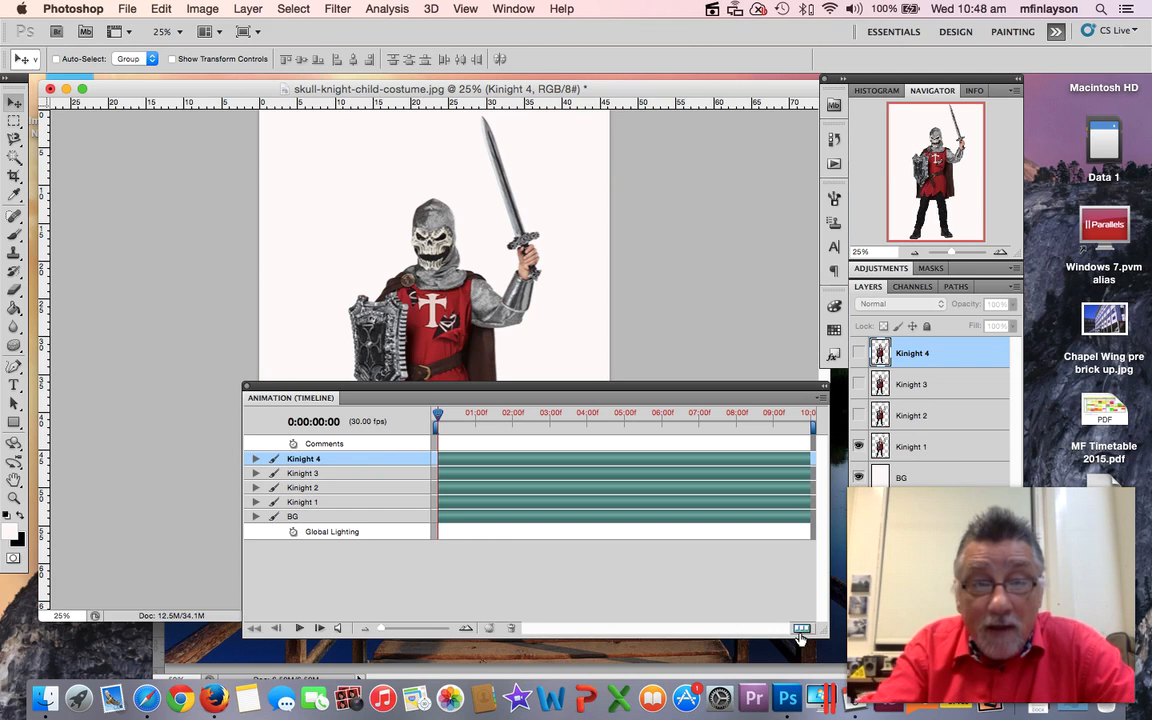
pyautogui.click(800, 632)
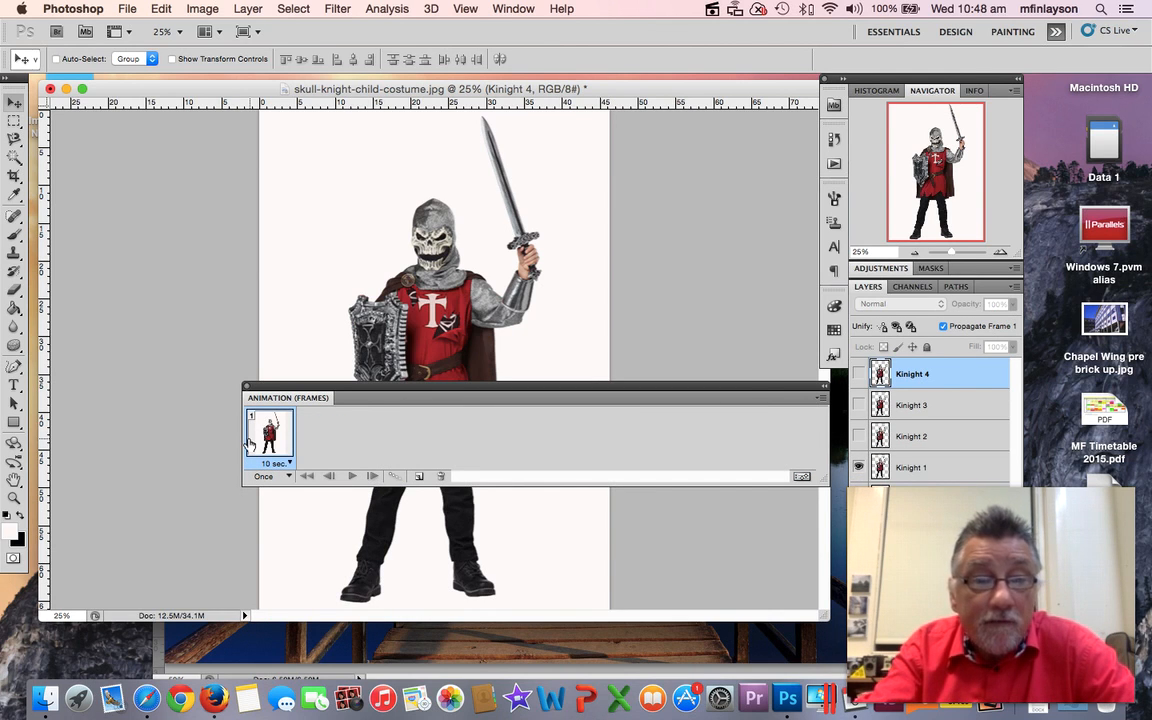
pyautogui.moveTo(456, 384); pyautogui.dragTo(445, 423)
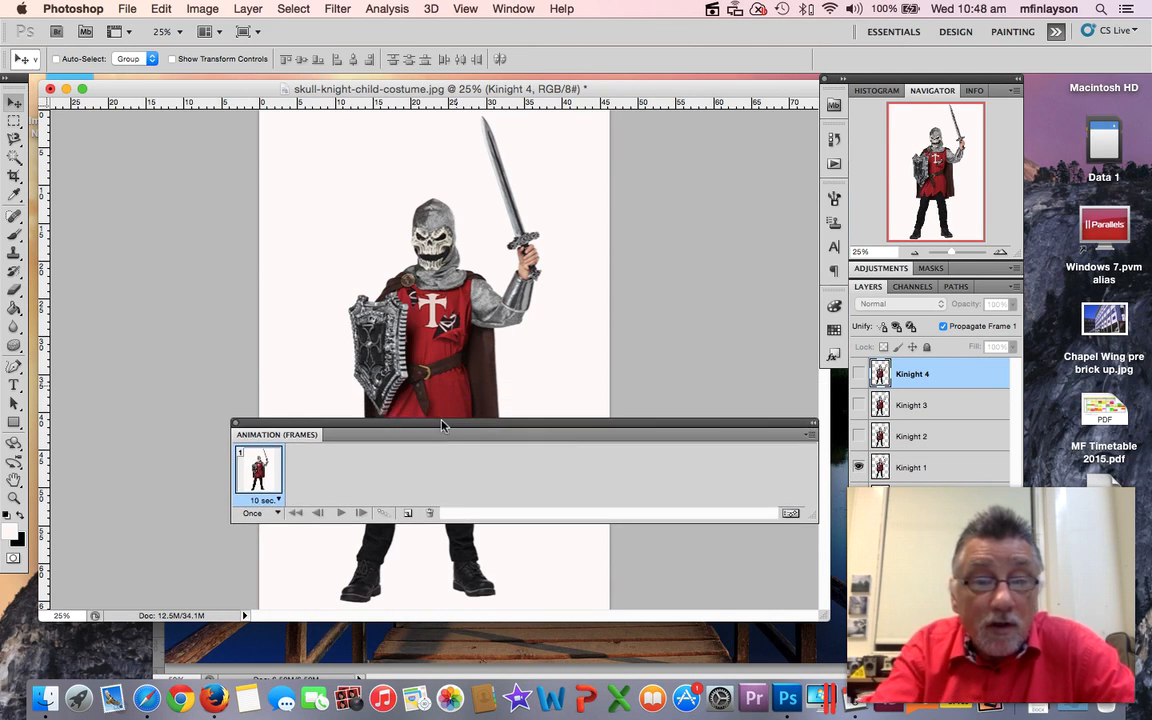
# Set the first frame's delay to 0.1 seconds and the animation's looping to Forever
pyautogui.click(279, 503)
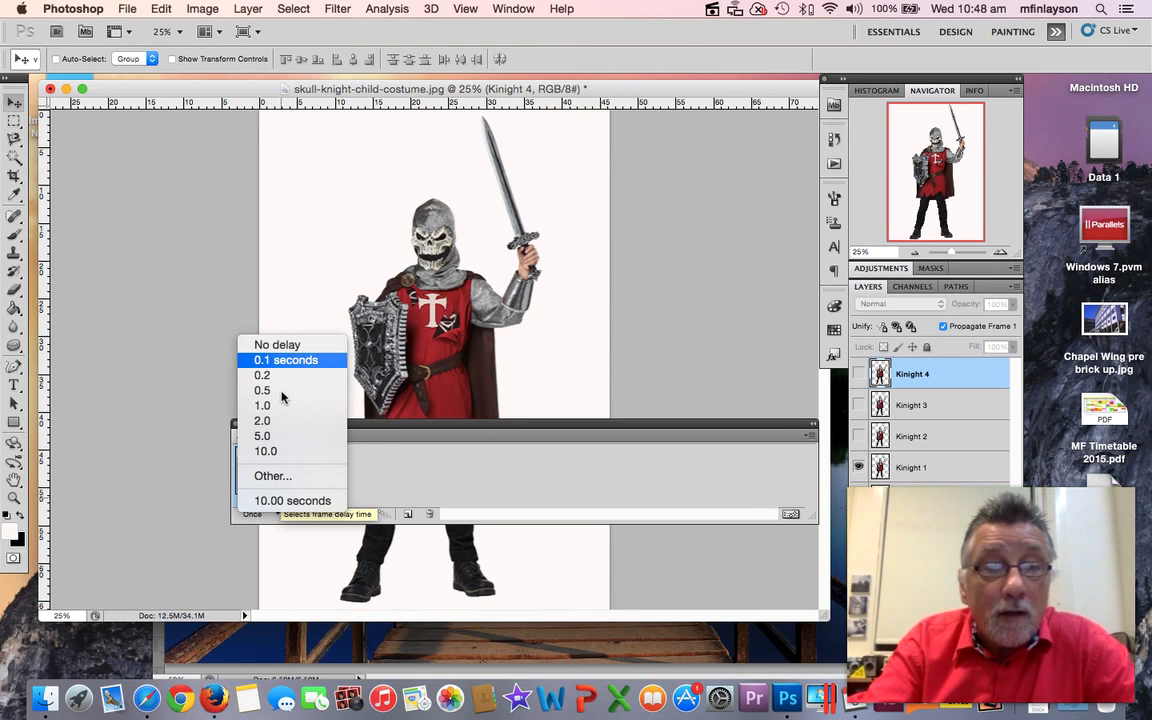
pyautogui.click(271, 361)
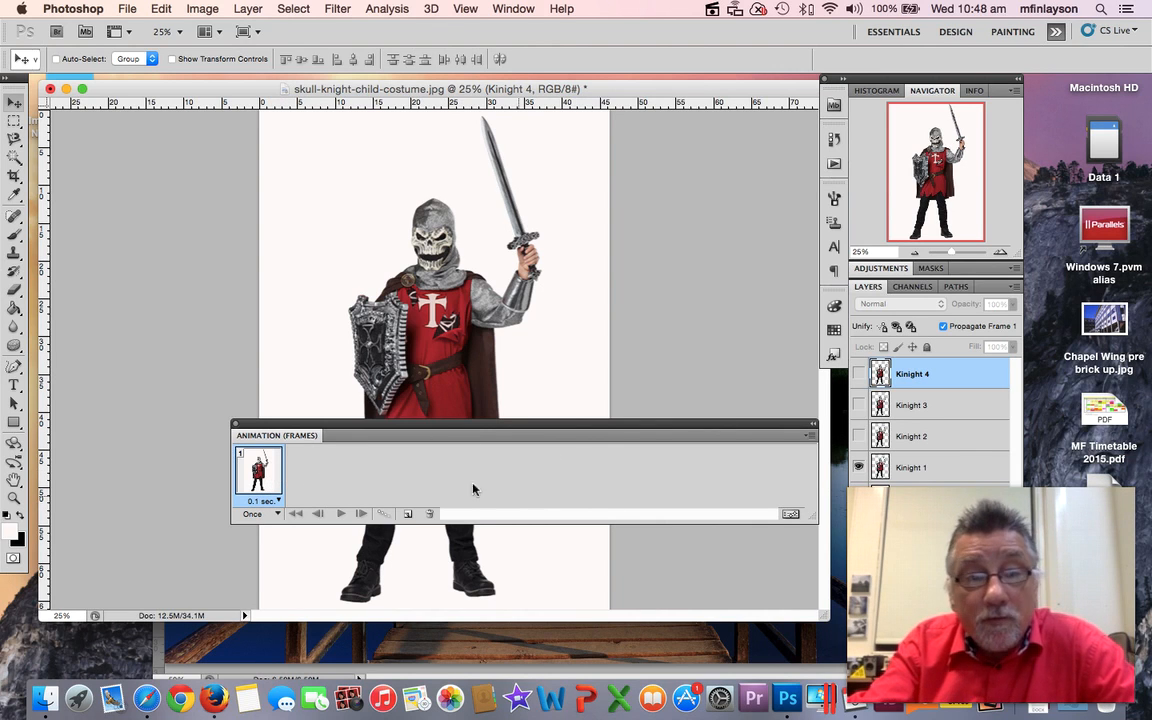
pyautogui.click(270, 513)
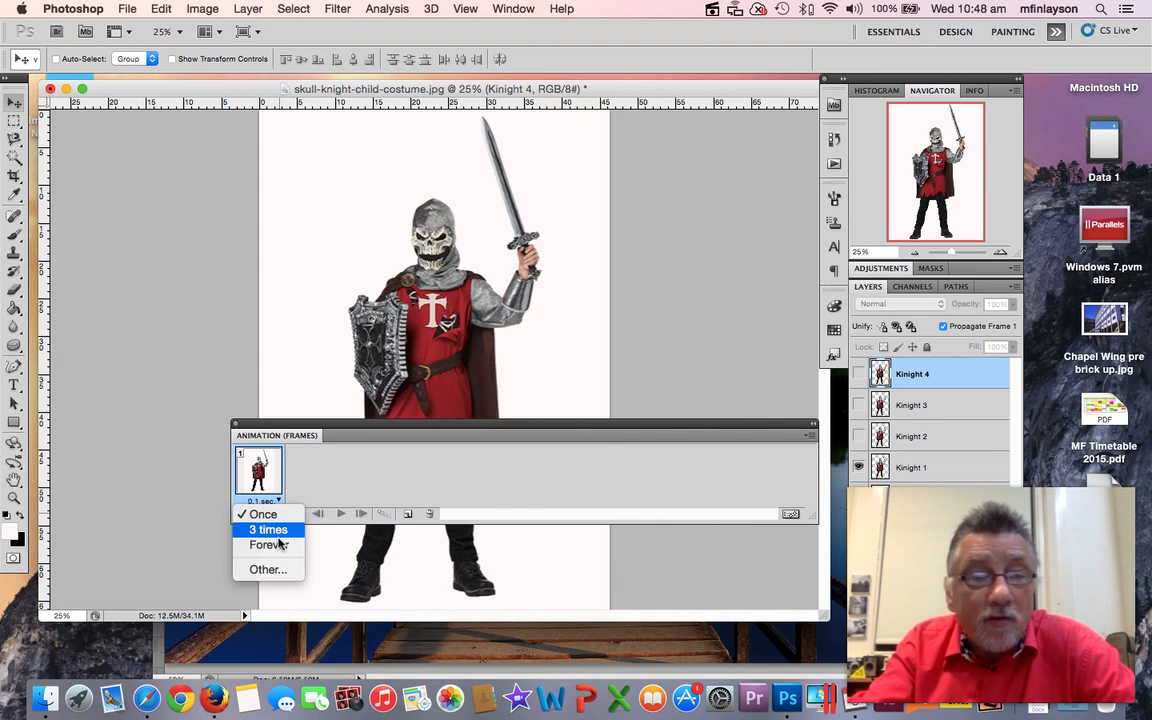
pyautogui.click(269, 545)
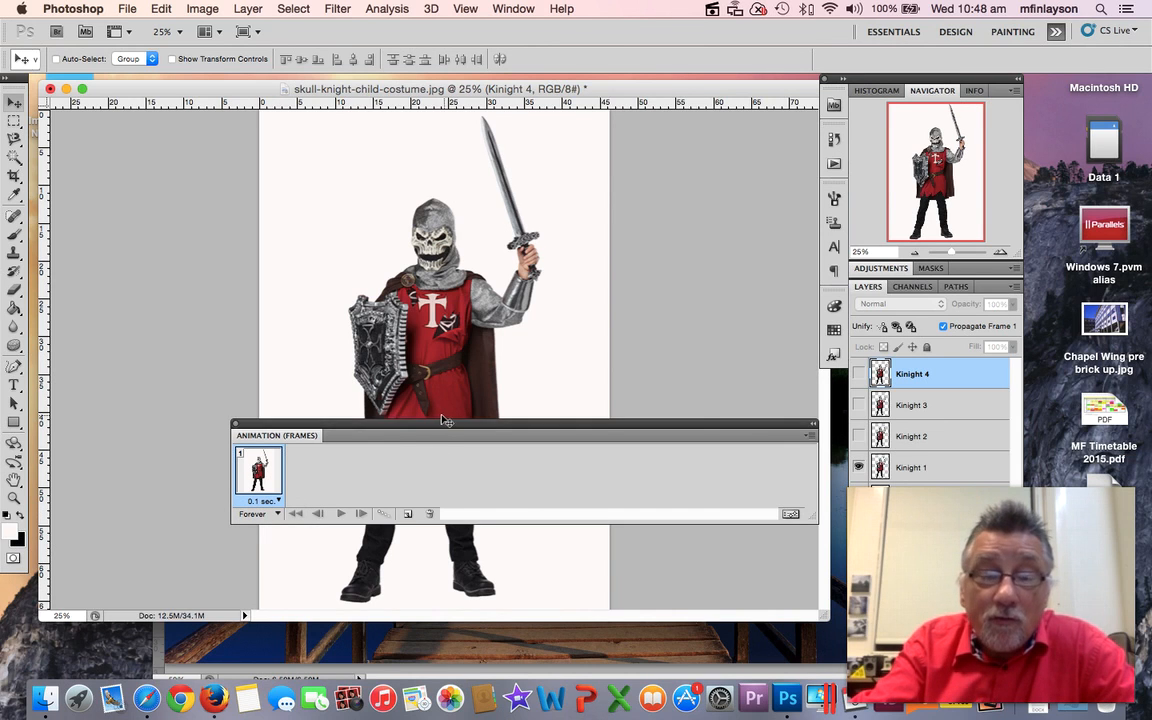
# Add a second animation frame showing Kinight 2 instead of Kinight 1, and test-play the two frames
pyautogui.click(408, 514)
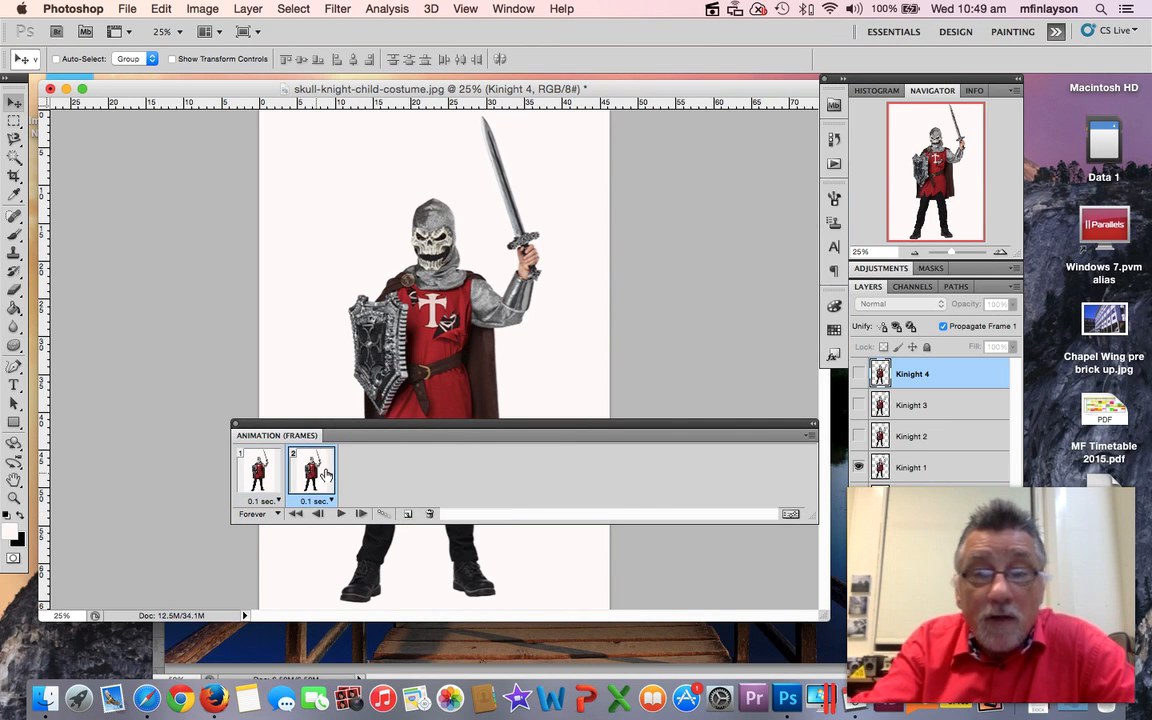
pyautogui.click(858, 436)
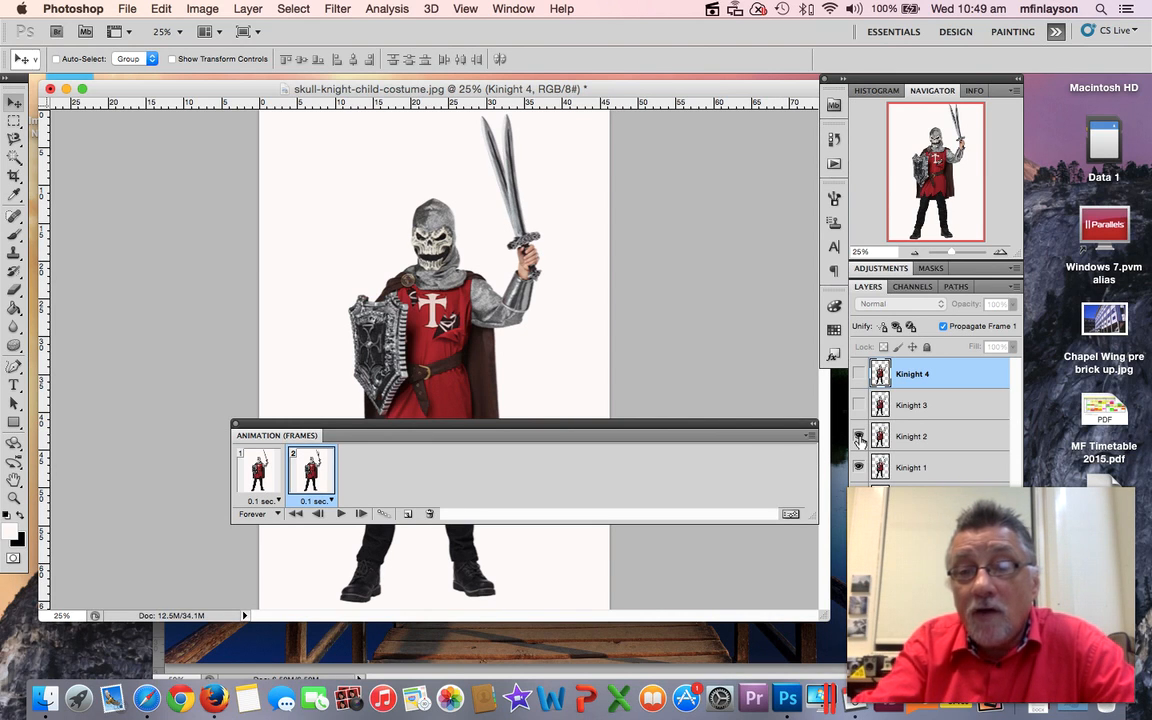
pyautogui.click(859, 467)
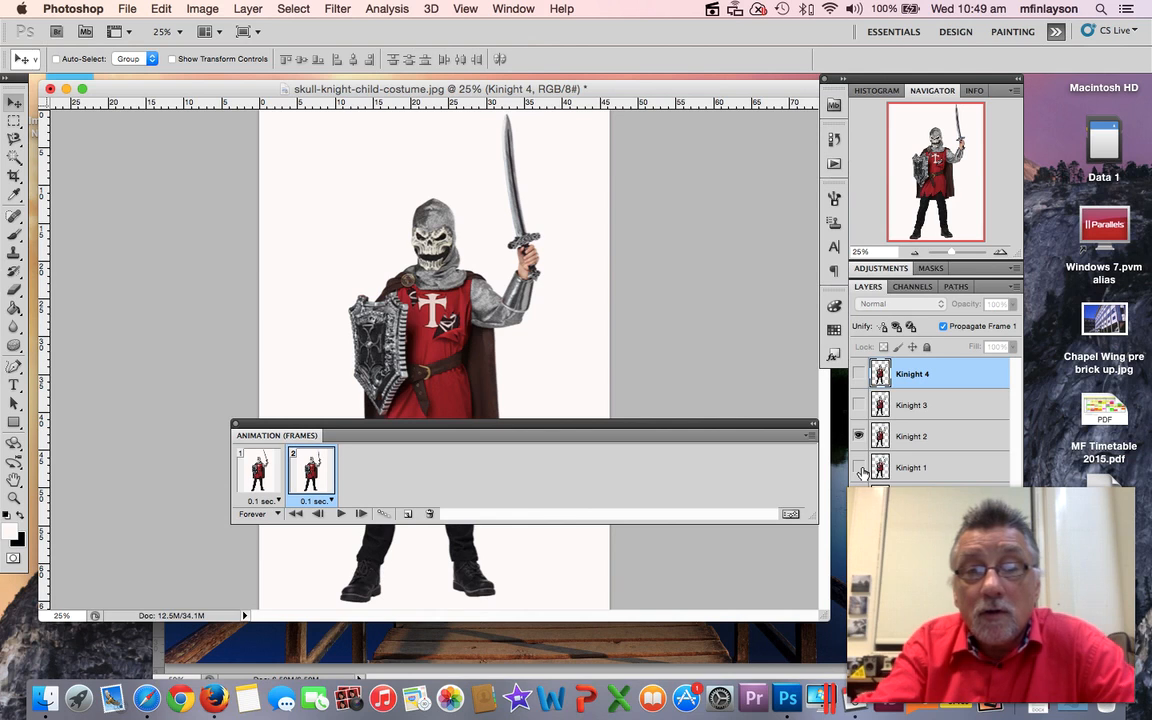
pyautogui.click(341, 513)
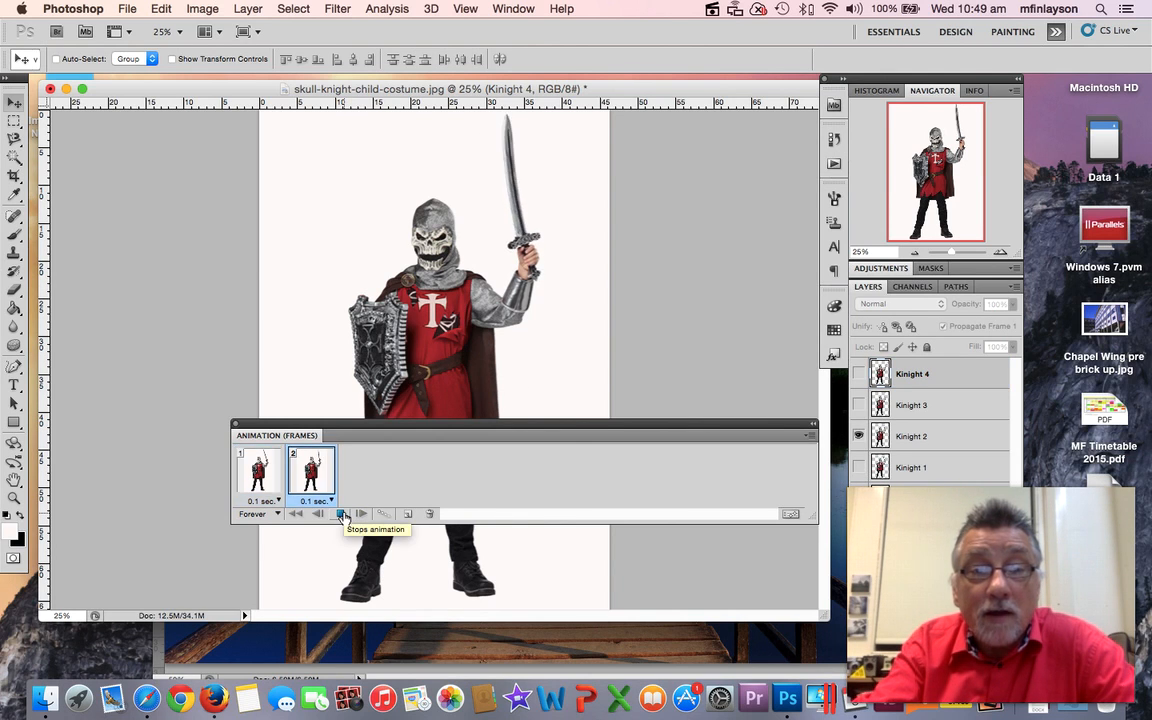
pyautogui.click(341, 513)
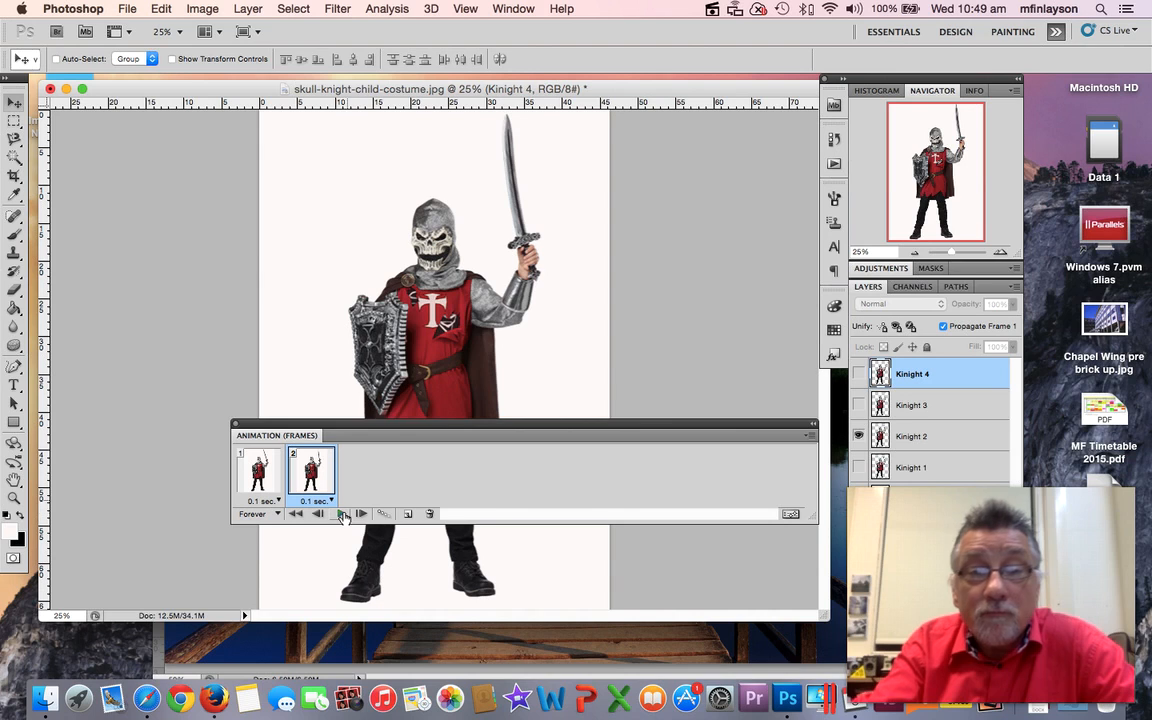
# Add a third animation frame showing the Kinight 3 layer instead of Kinight 2
pyautogui.click(407, 514)
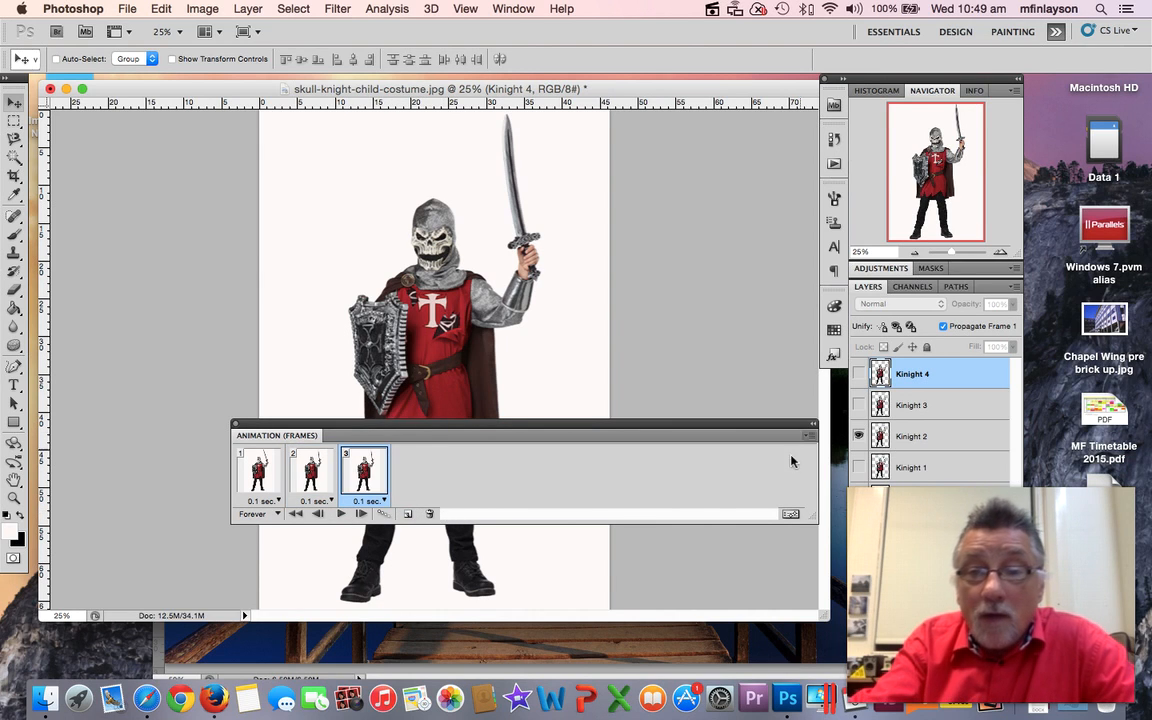
pyautogui.click(858, 437)
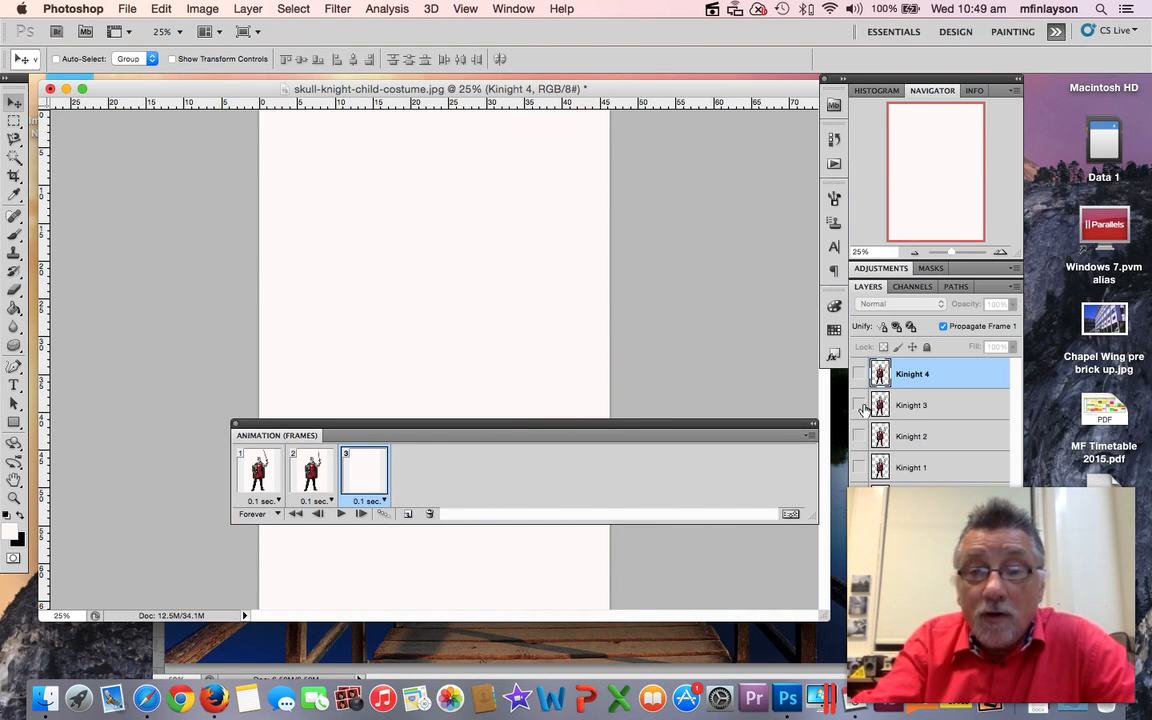
pyautogui.click(859, 405)
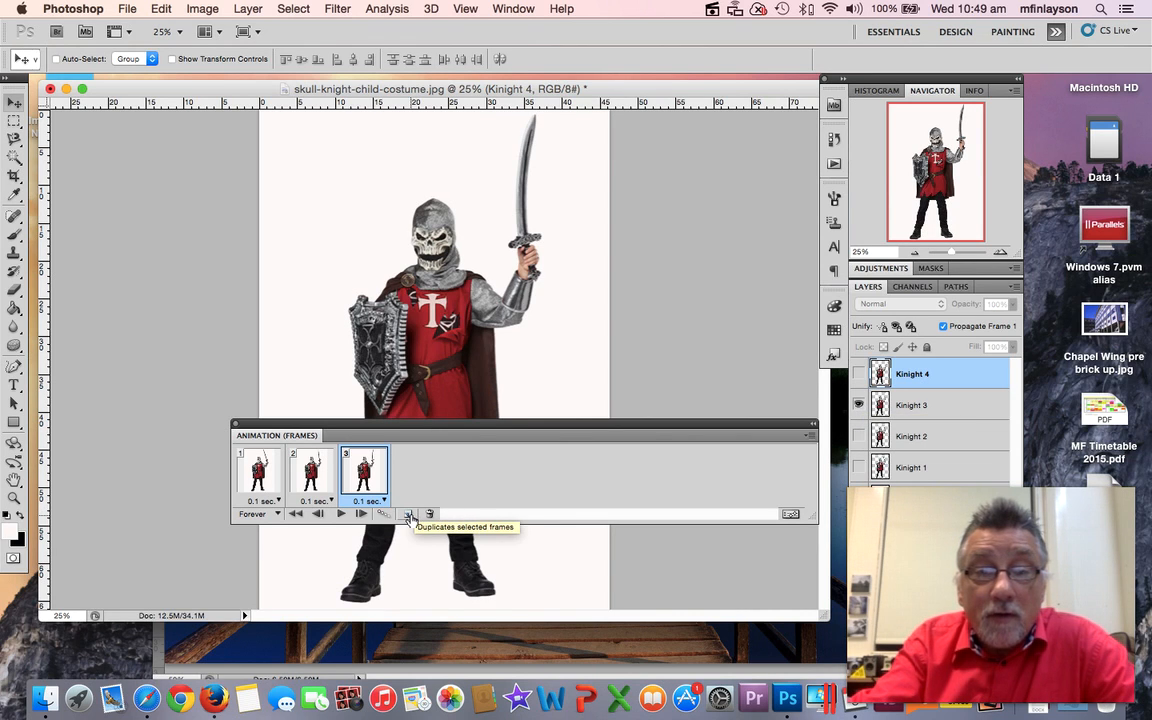
# Add a fourth animation frame showing Kinight 4 instead of Kinight 3, and play the whole sword swing before stopping it
pyautogui.click(408, 515)
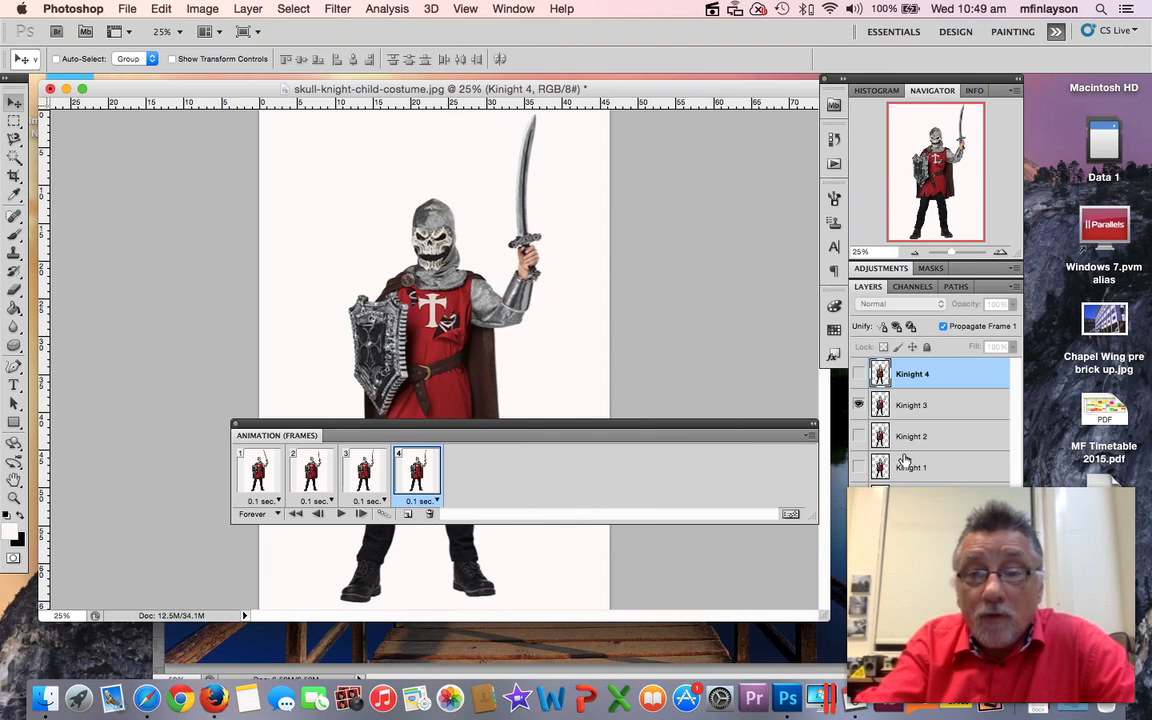
pyautogui.click(858, 373)
pyautogui.click(858, 404)
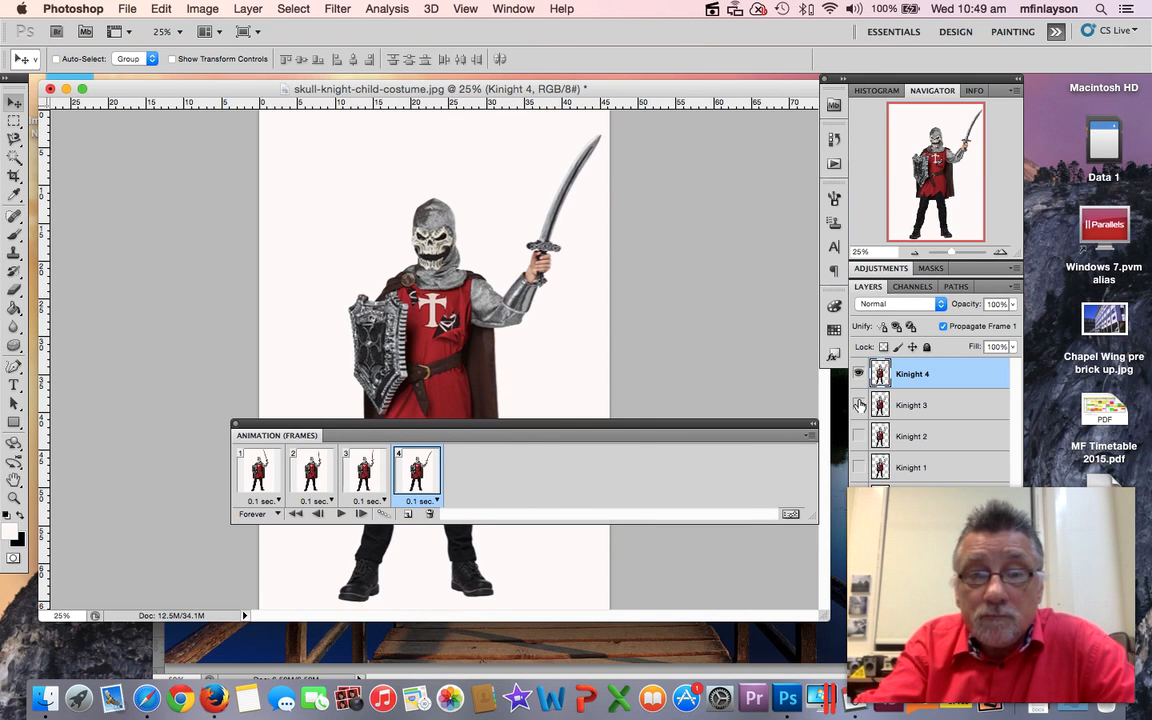
pyautogui.click(340, 513)
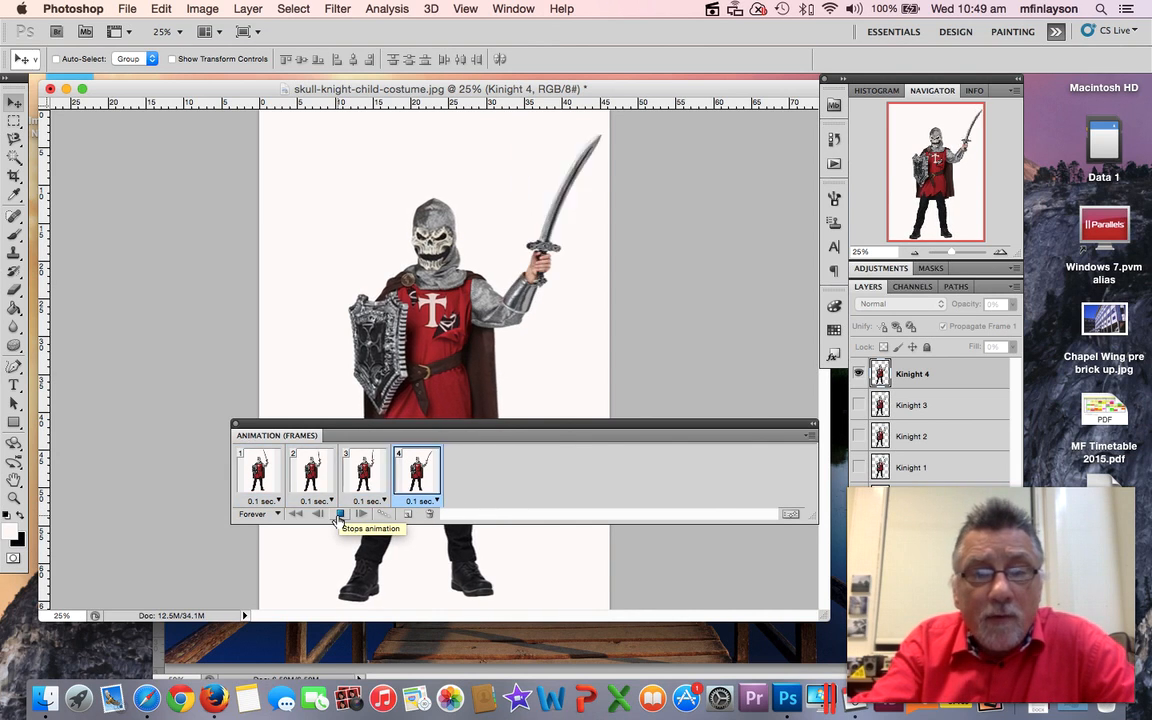
pyautogui.click(338, 516)
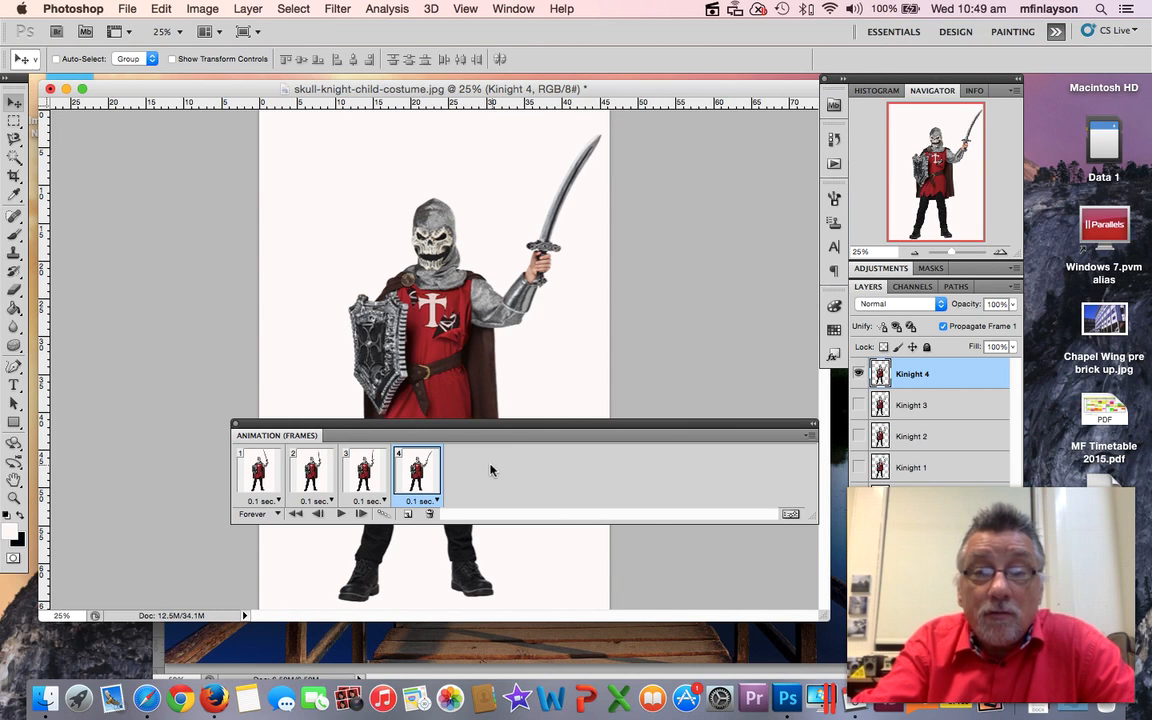
# Play the four-frame sword swing animation again and stop it
pyautogui.click(341, 514)
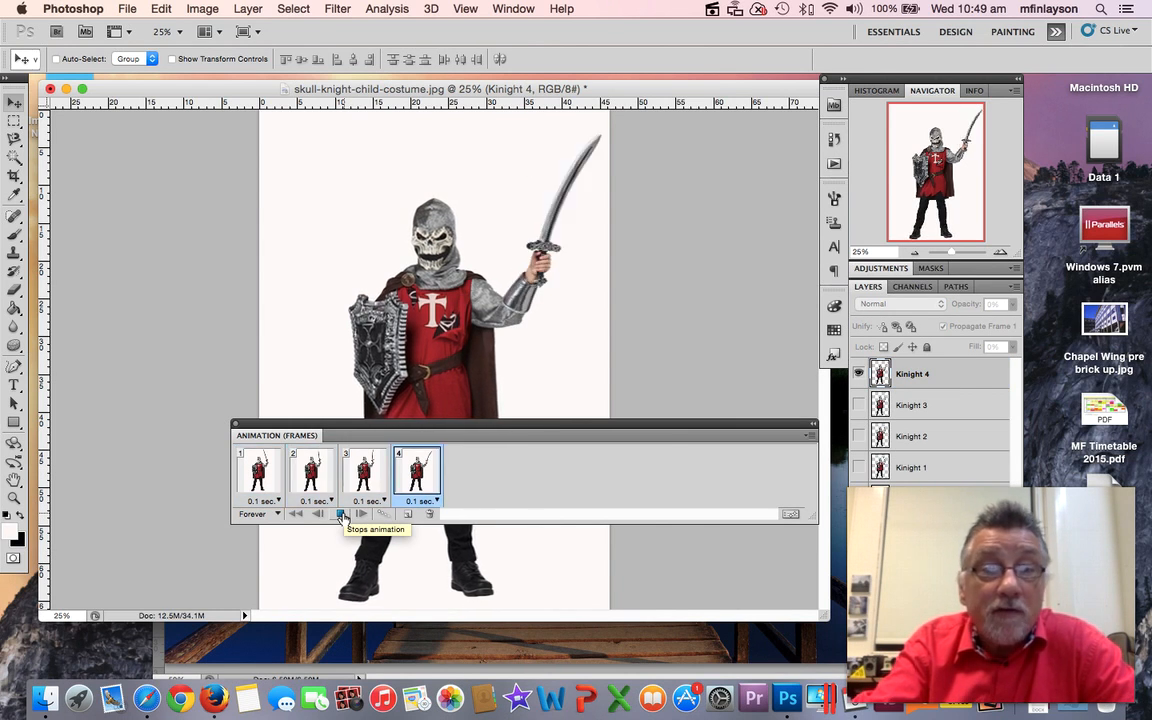
pyautogui.click(341, 514)
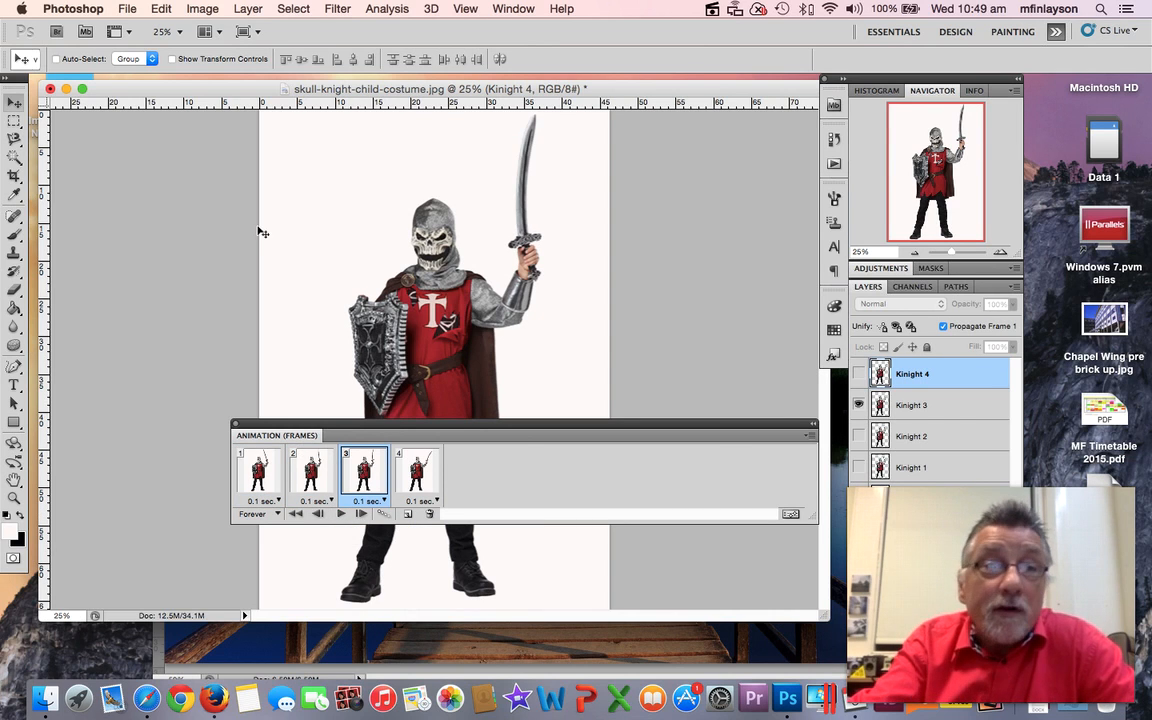
# Start a Save for Web & Devices export of the animation as a GIF and set the image width to 500 px
pyautogui.click(161, 9)
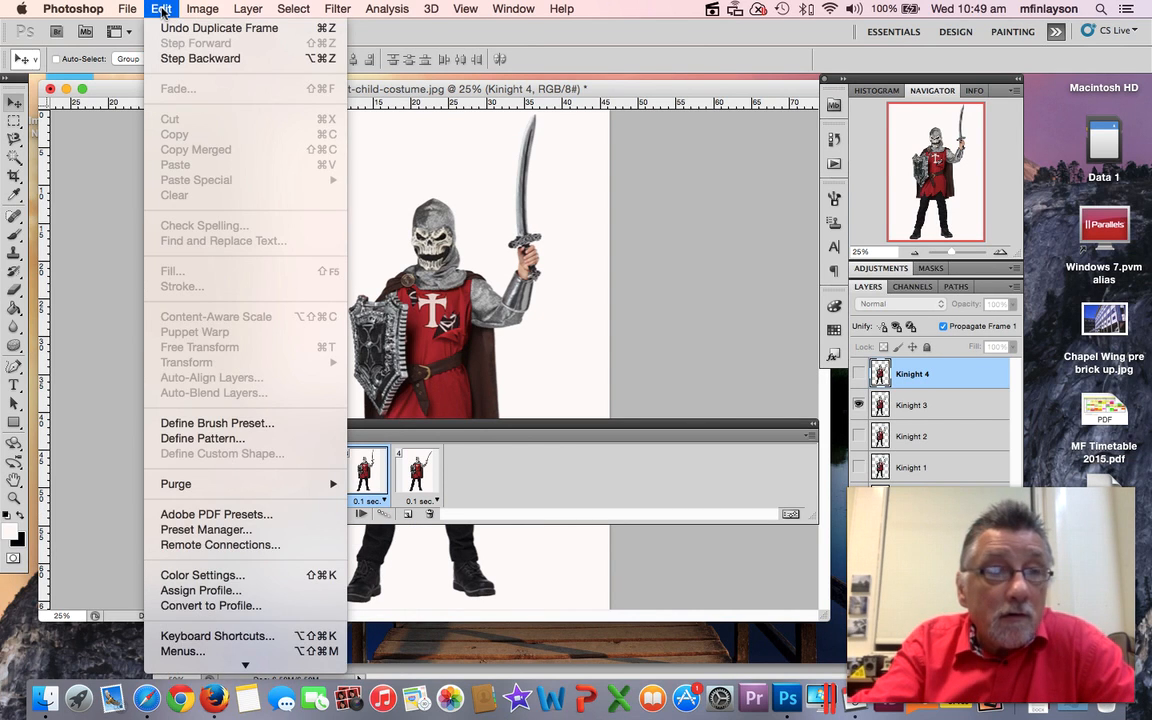
pyautogui.moveTo(137, 10)
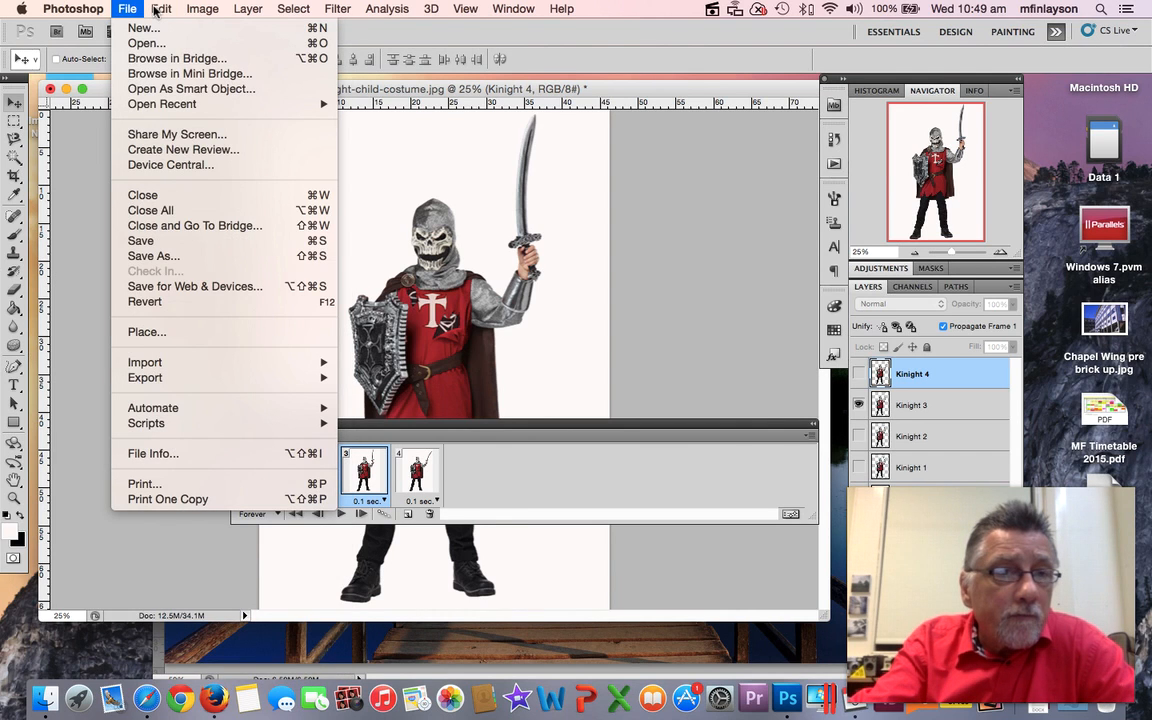
pyautogui.click(165, 286)
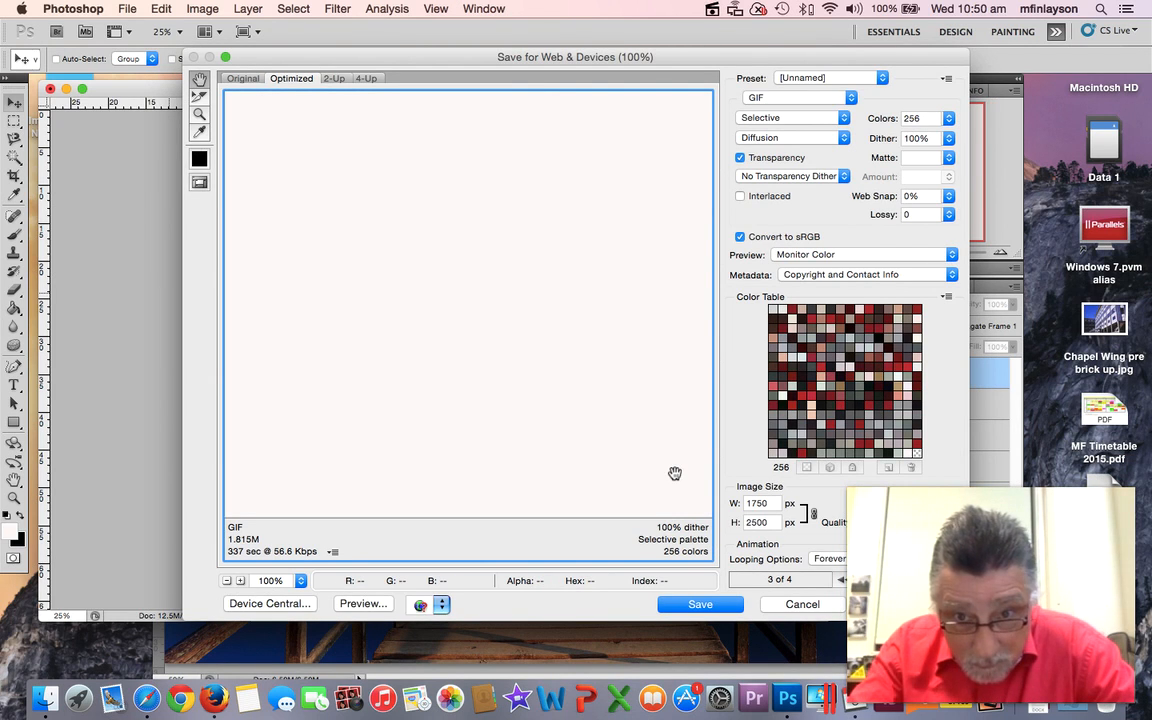
pyautogui.doubleClick(755, 505)
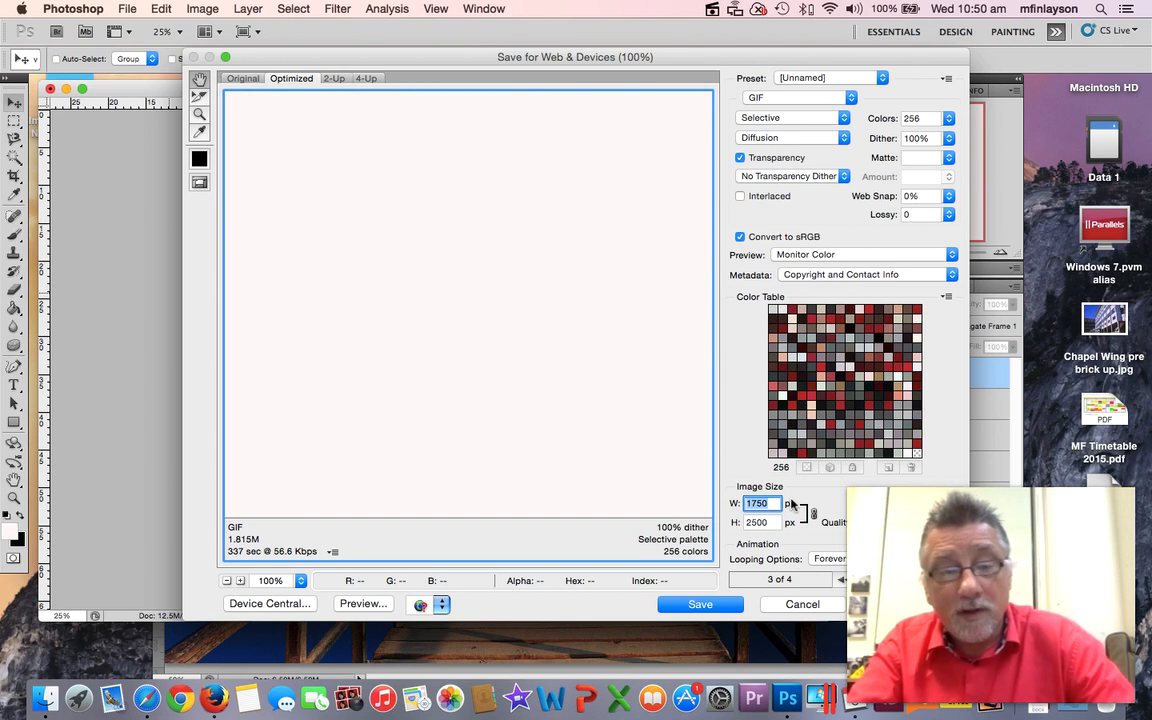
pyautogui.write('500')
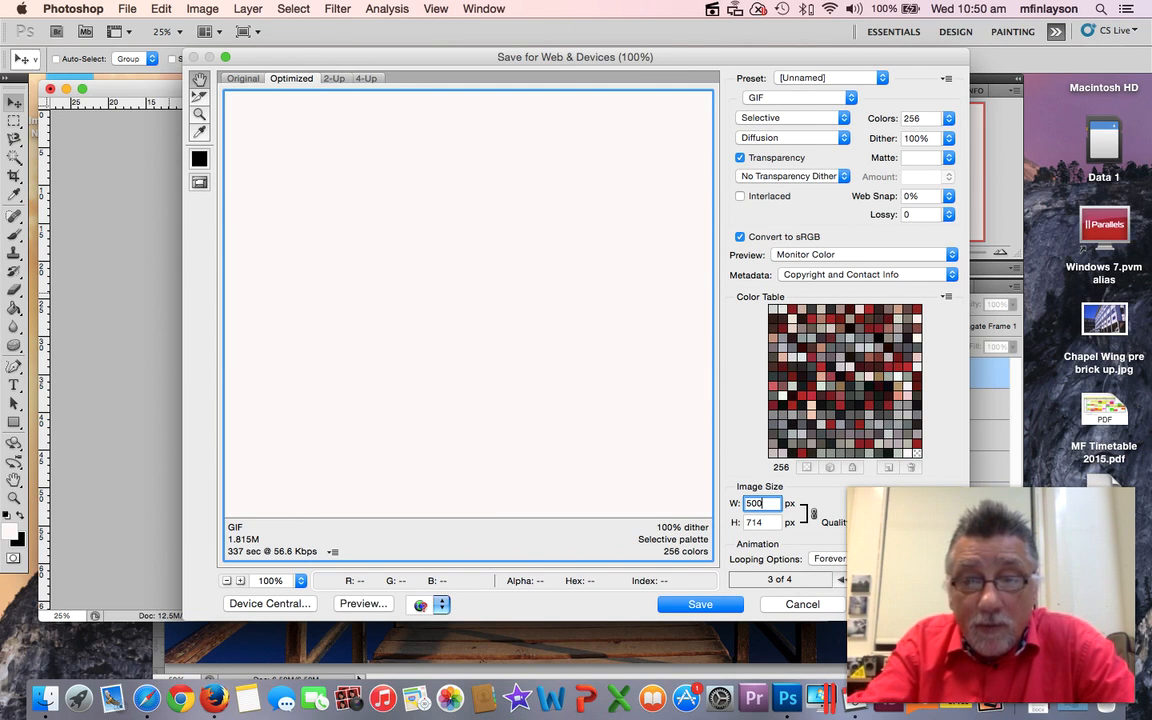
pyautogui.click(228, 581)
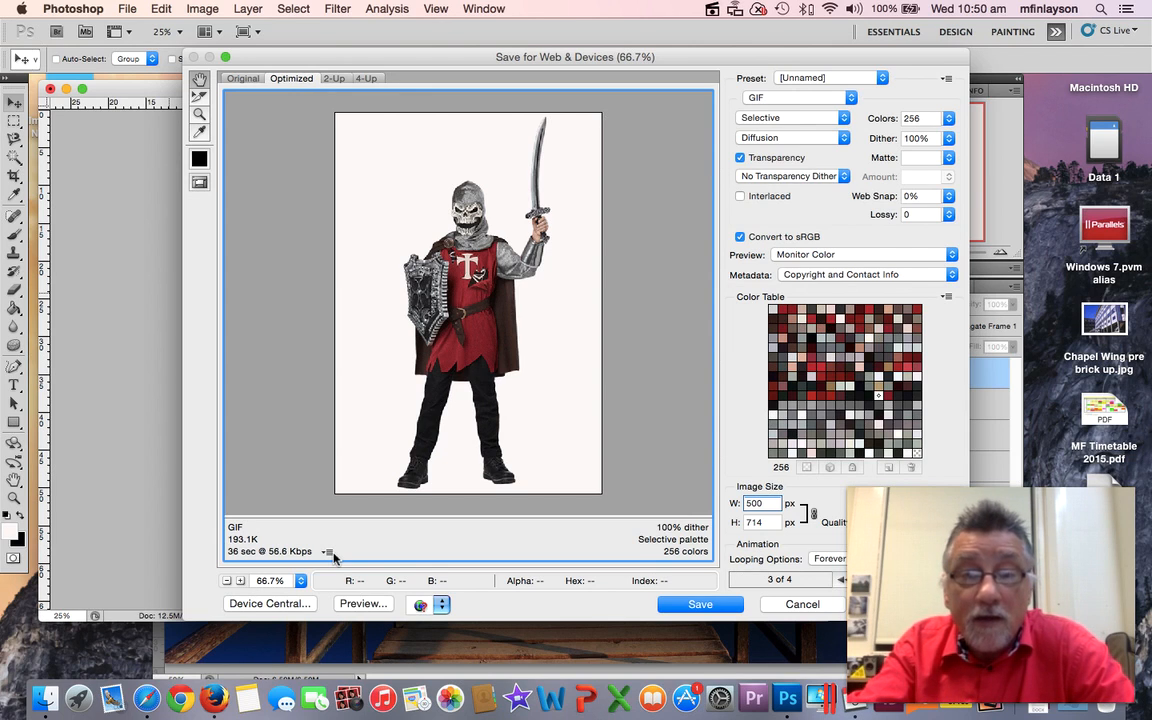
# Save the optimized GIF to the Desktop as knight.gif
pyautogui.click(706, 606)
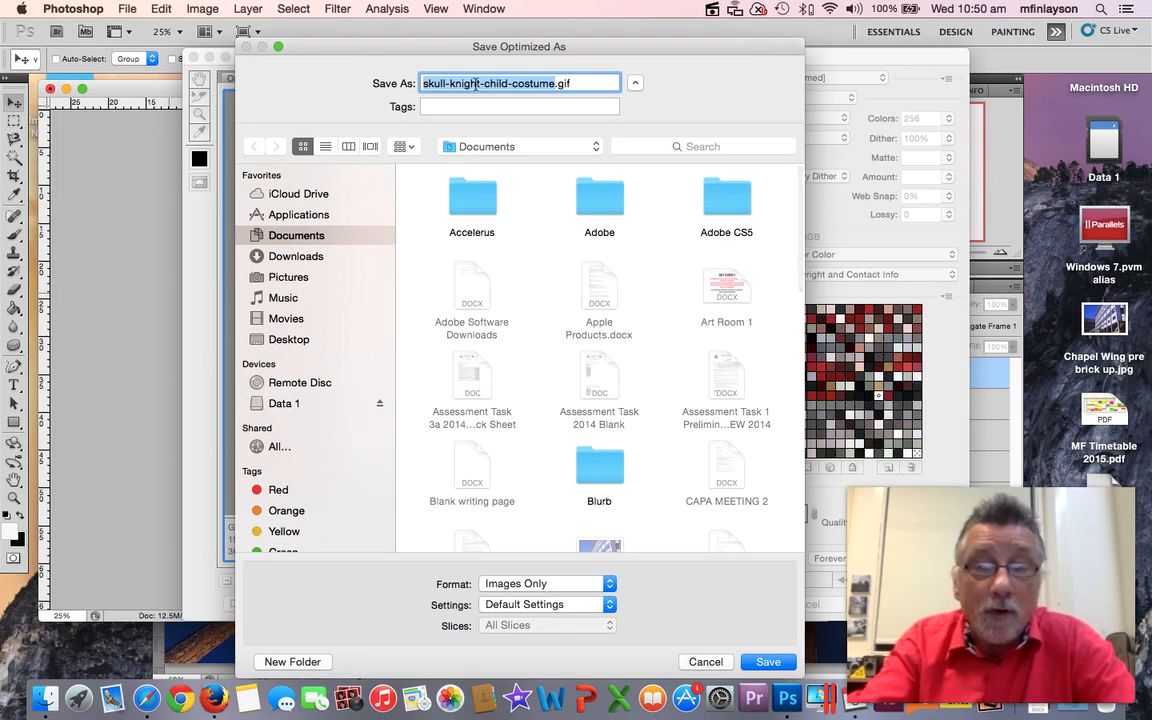
pyautogui.write('khig')
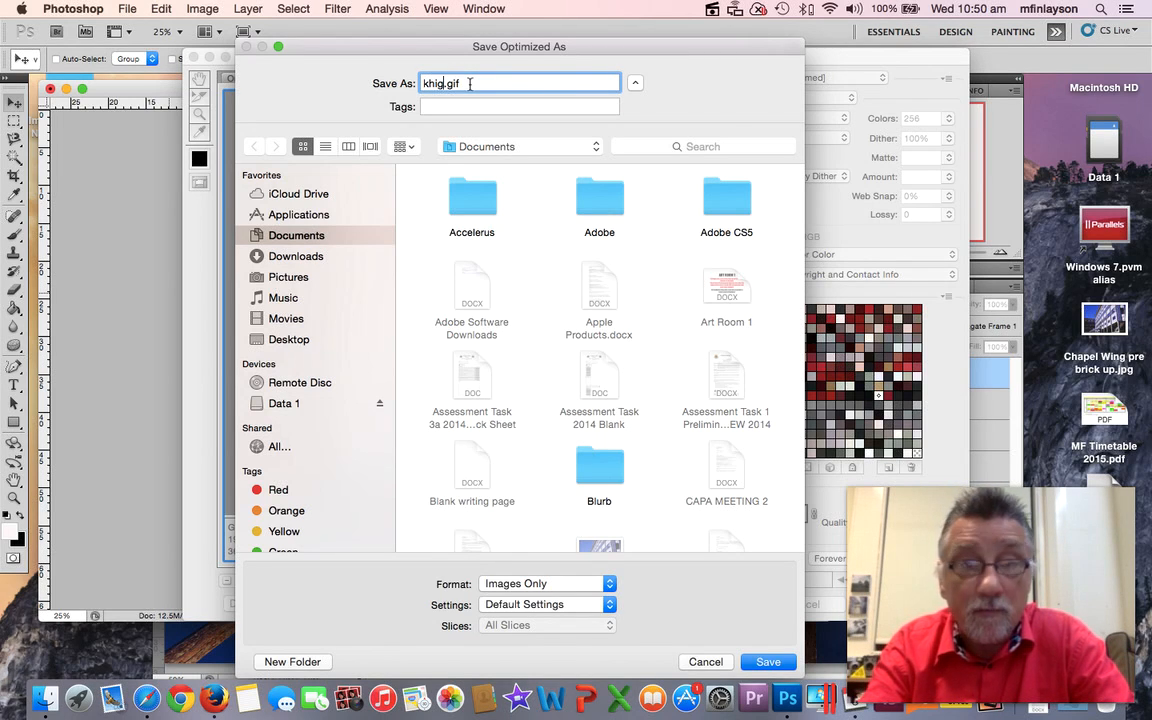
pyautogui.press('BackSpace')
pyautogui.press('BackSpace')
pyautogui.press('BackSpace')
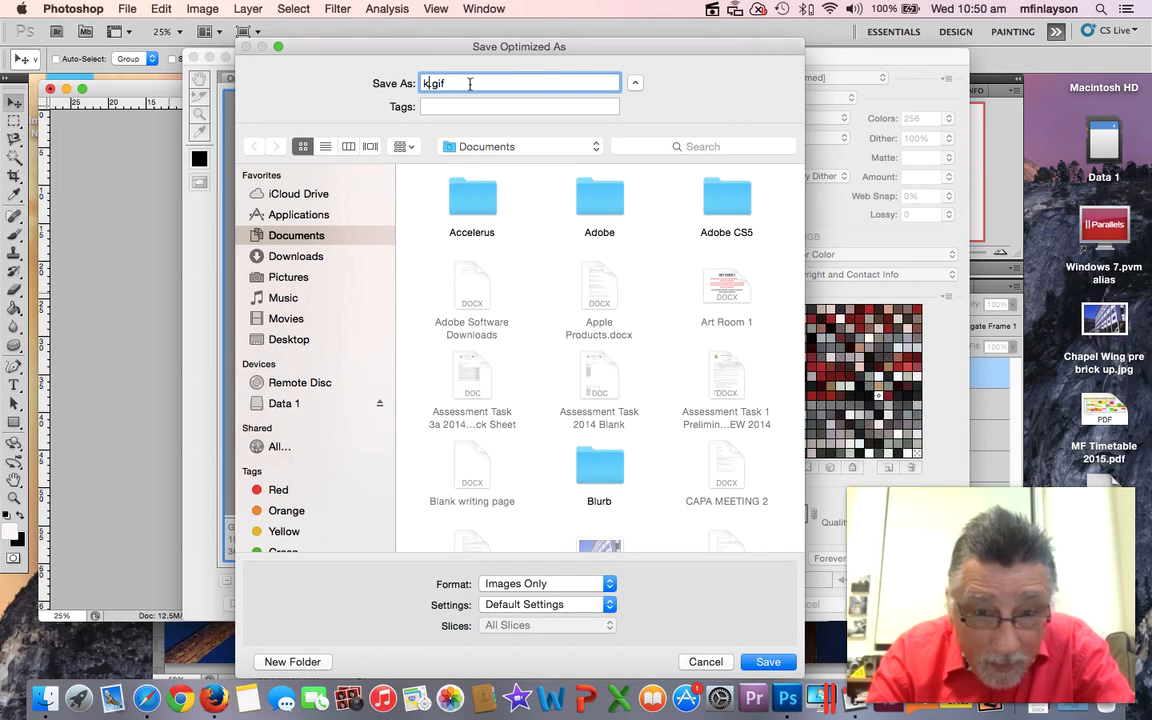
pyautogui.write('nigh')
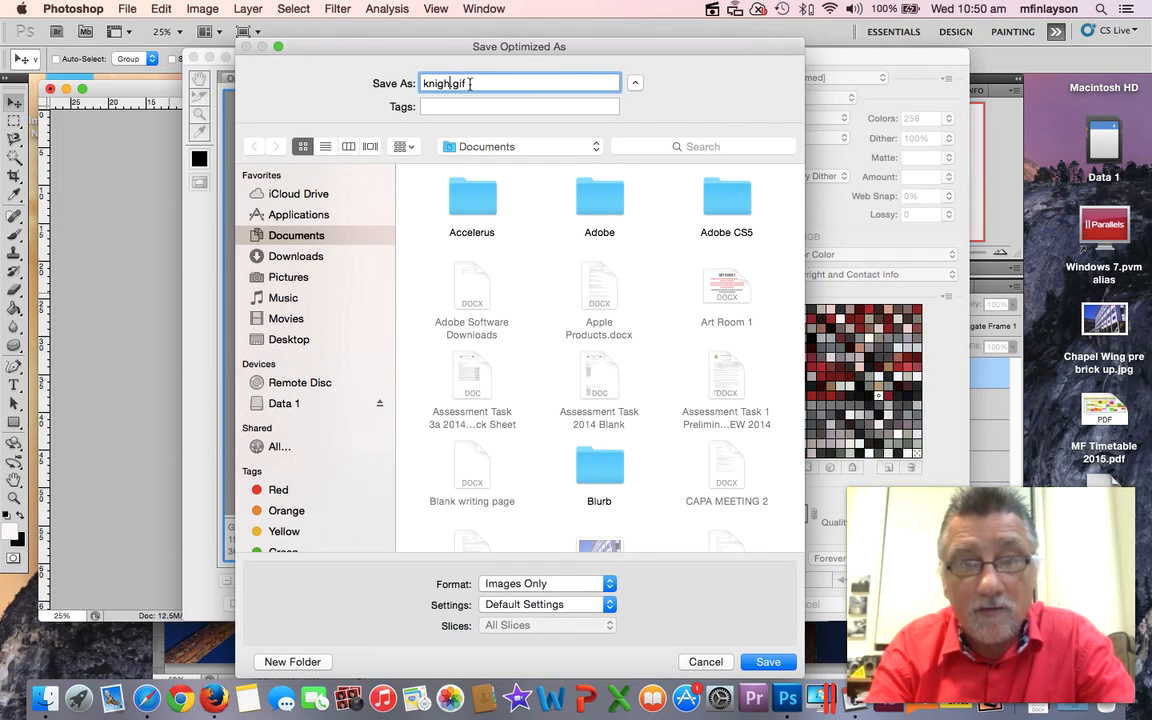
pyautogui.write('t')
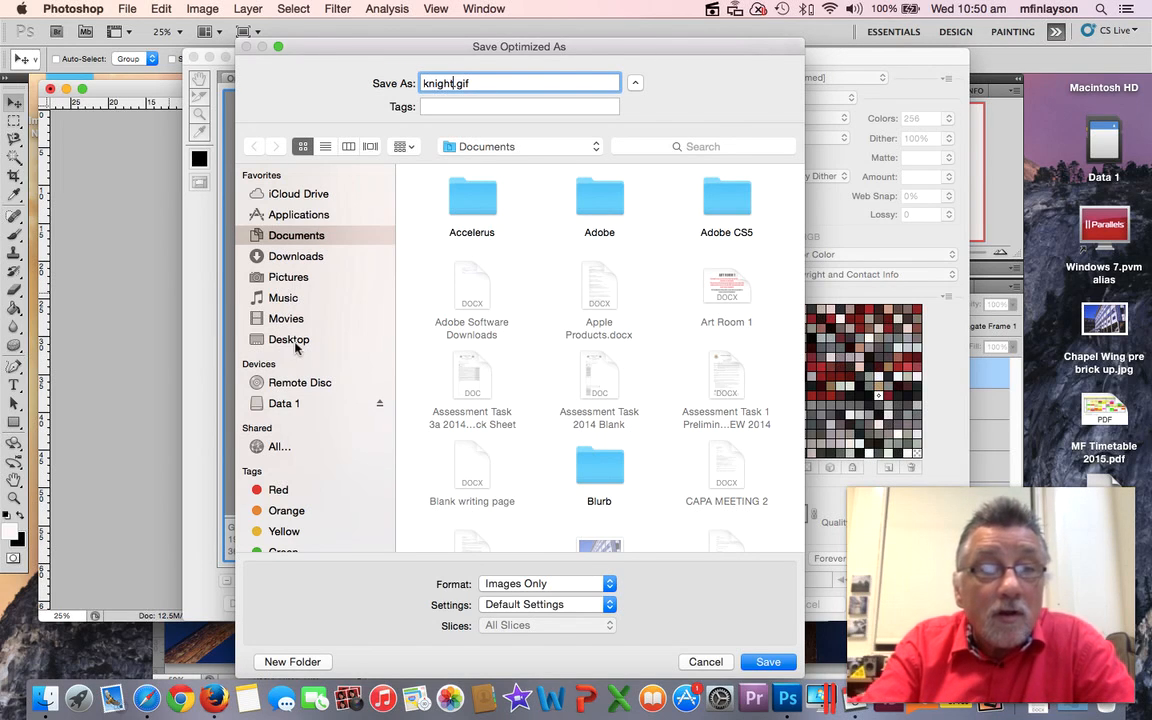
pyautogui.click(293, 340)
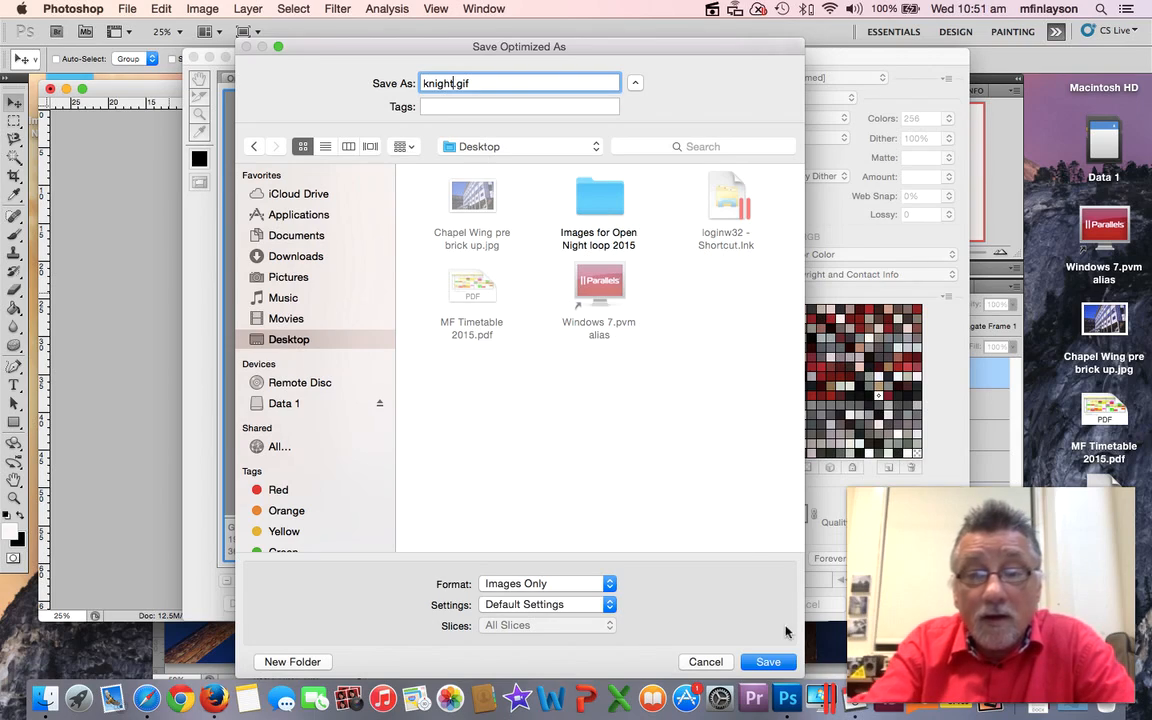
pyautogui.click(782, 662)
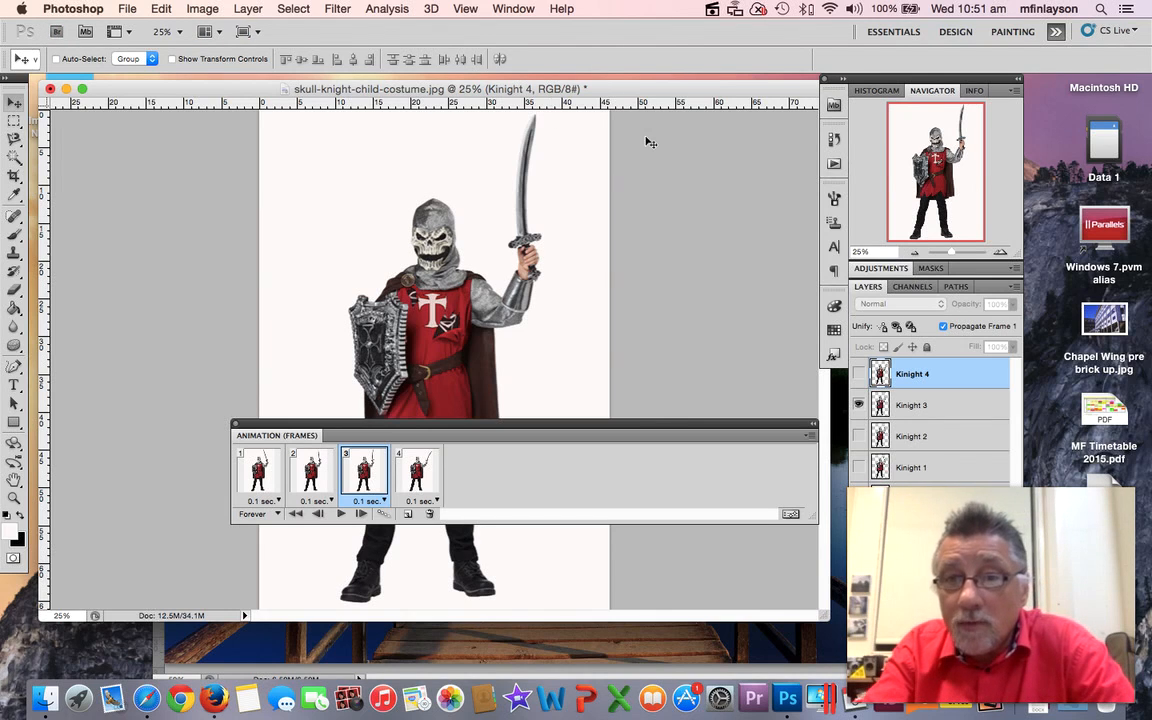
# Switch to the Finder desktop and open knight.gif in Firefox to view the exported animation
pyautogui.click(1037, 336)
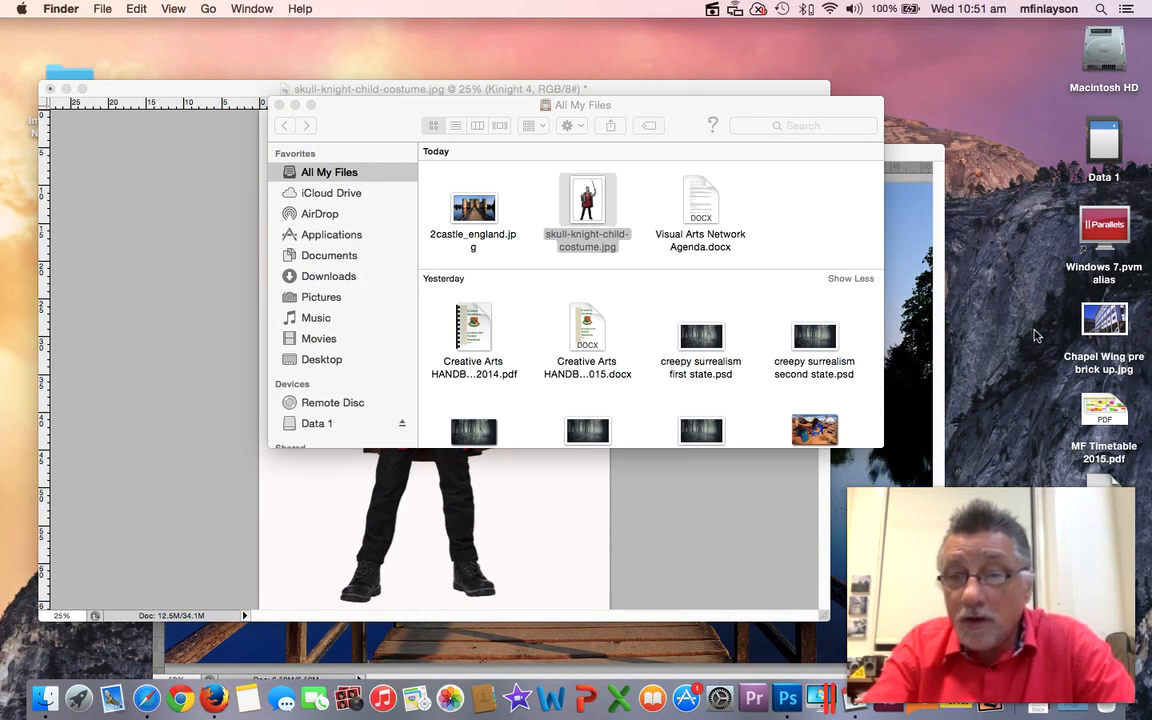
pyautogui.rightClick(1037, 302)
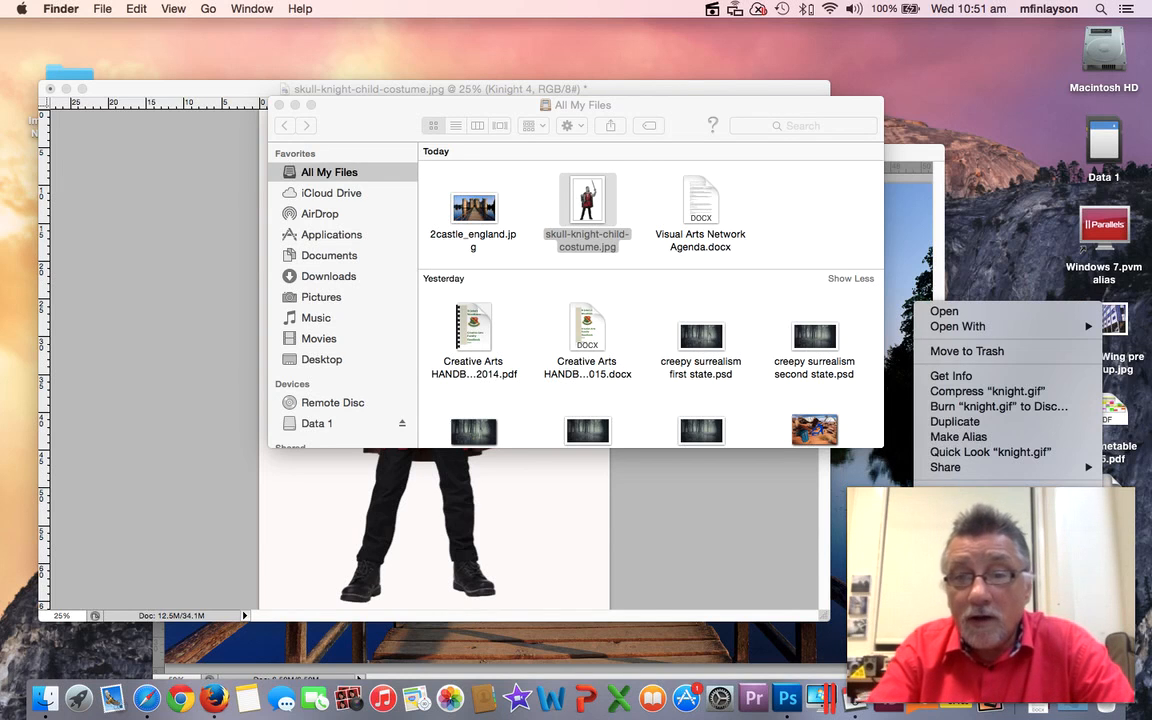
pyautogui.moveTo(978, 328)
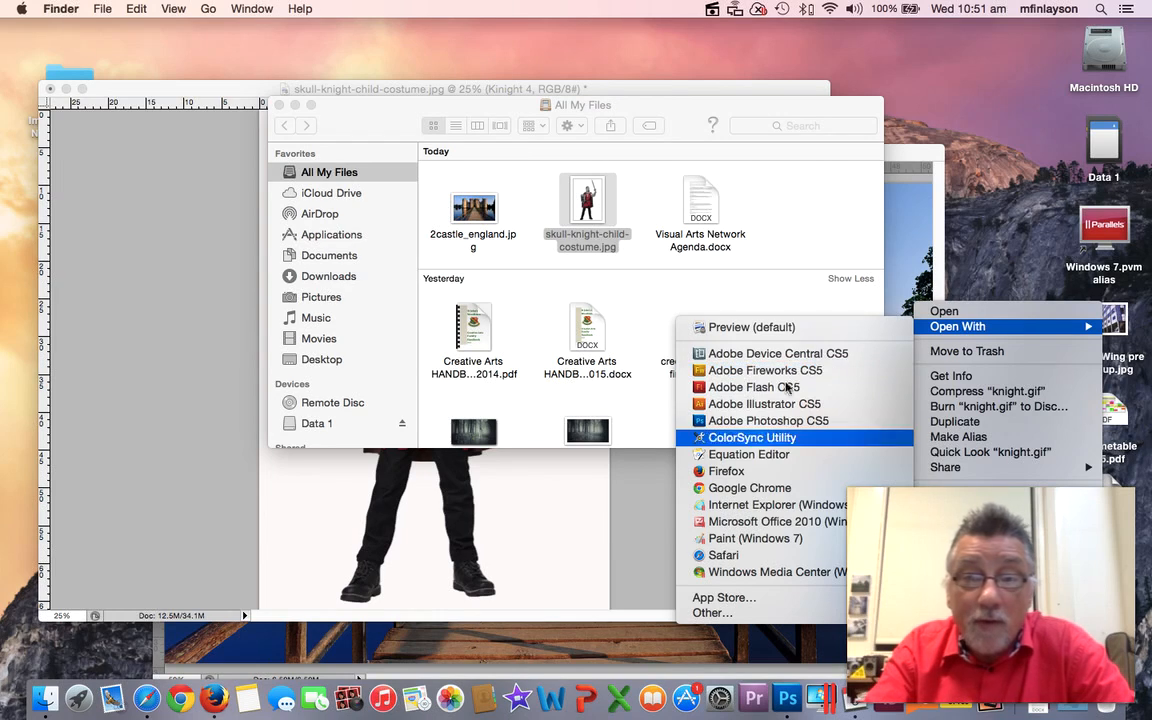
pyautogui.click(730, 471)
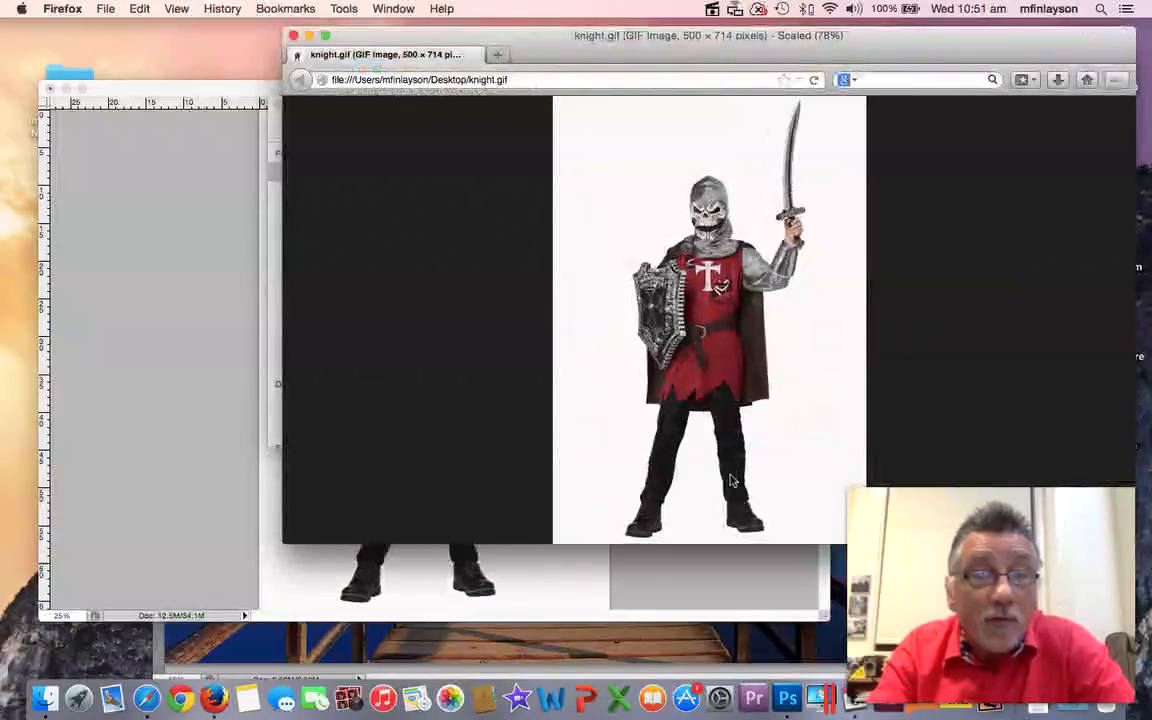